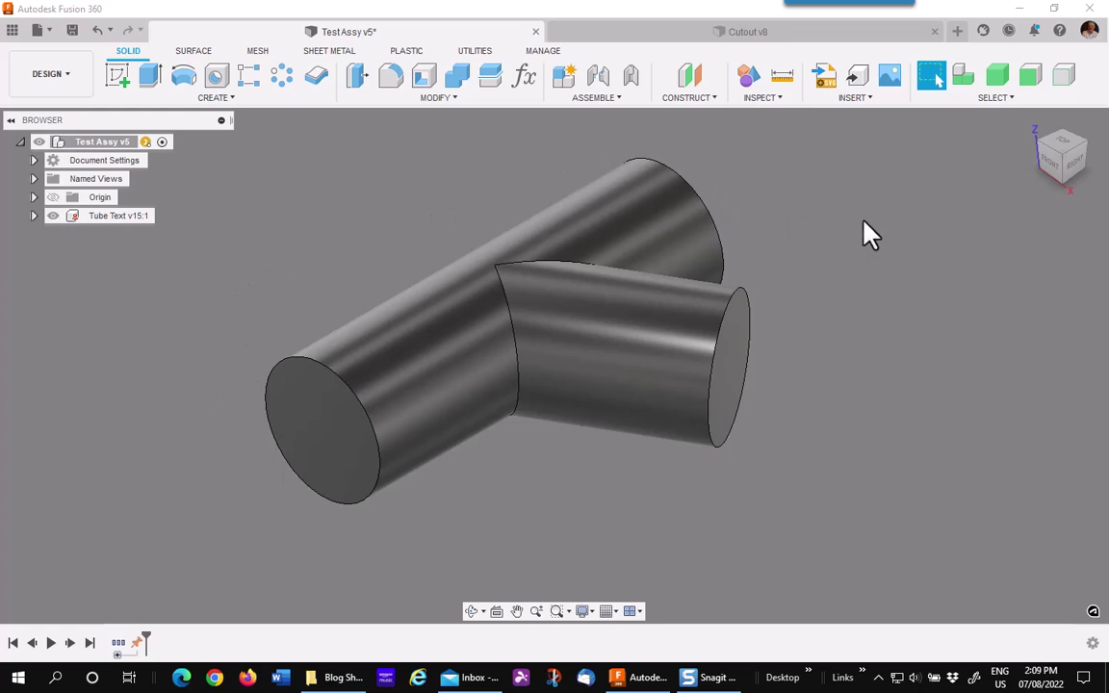
Switch to the Cutout v8 design and orbit to inspect its small end and flat end face.
{"action": "left_click", "coordinate": [737, 33]}
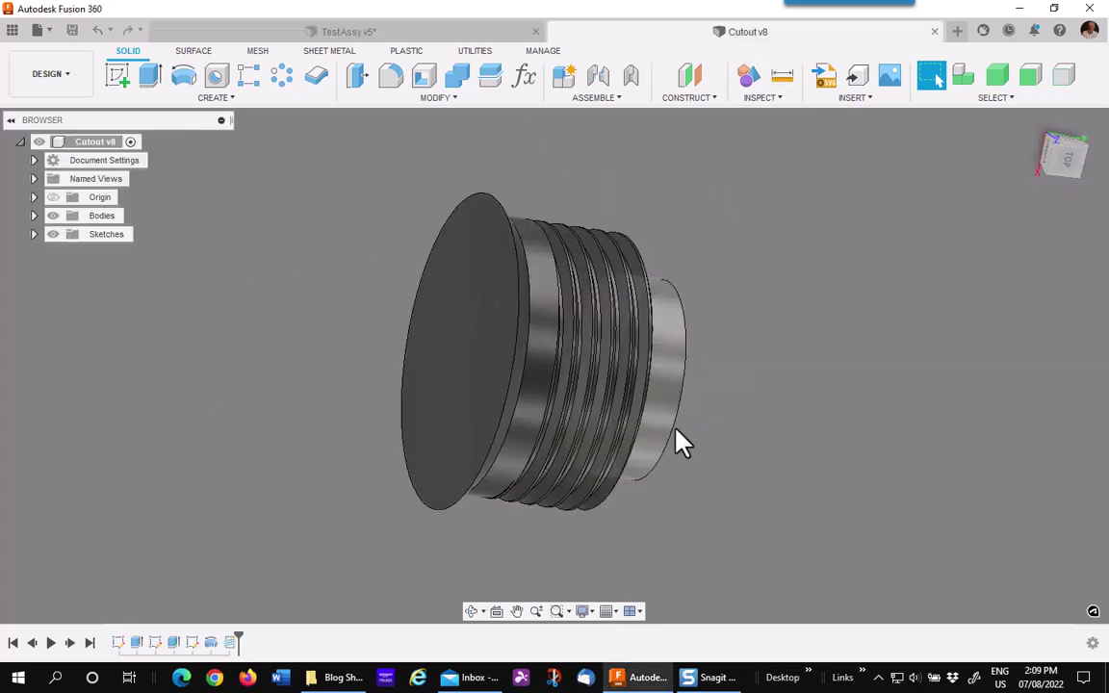
{"action": "middle_click_drag", "start_coordinate": [767, 471], "coordinate": [723, 460], "text": "shift"}
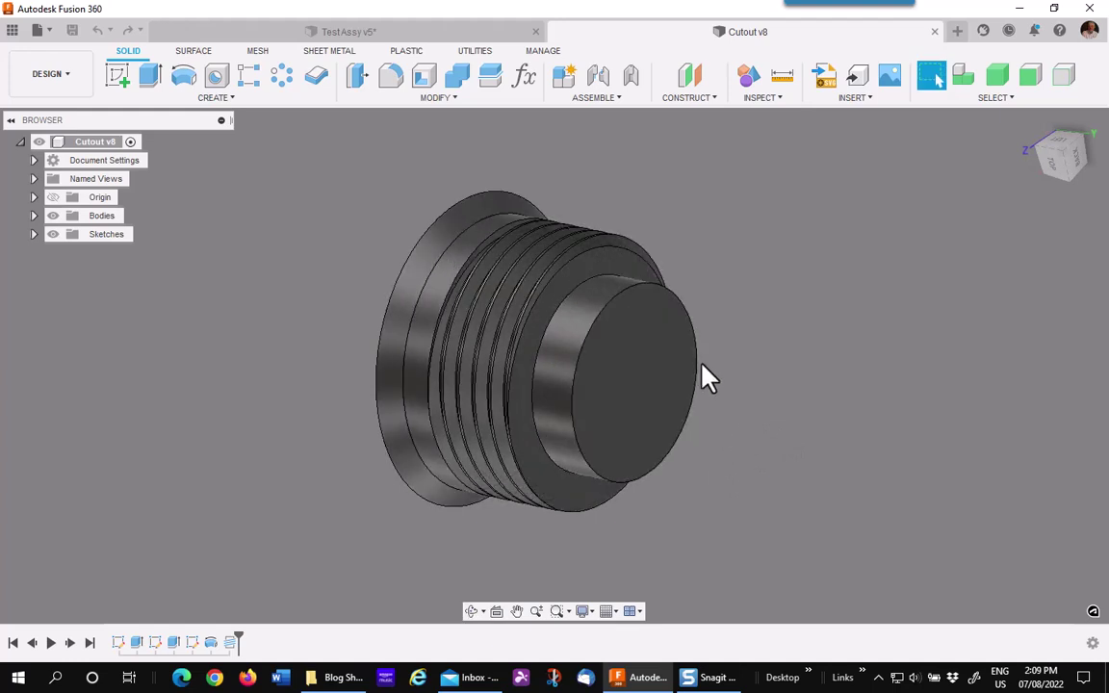
{"action": "middle_click_drag", "start_coordinate": [701, 342], "coordinate": [812, 389], "text": "shift"}
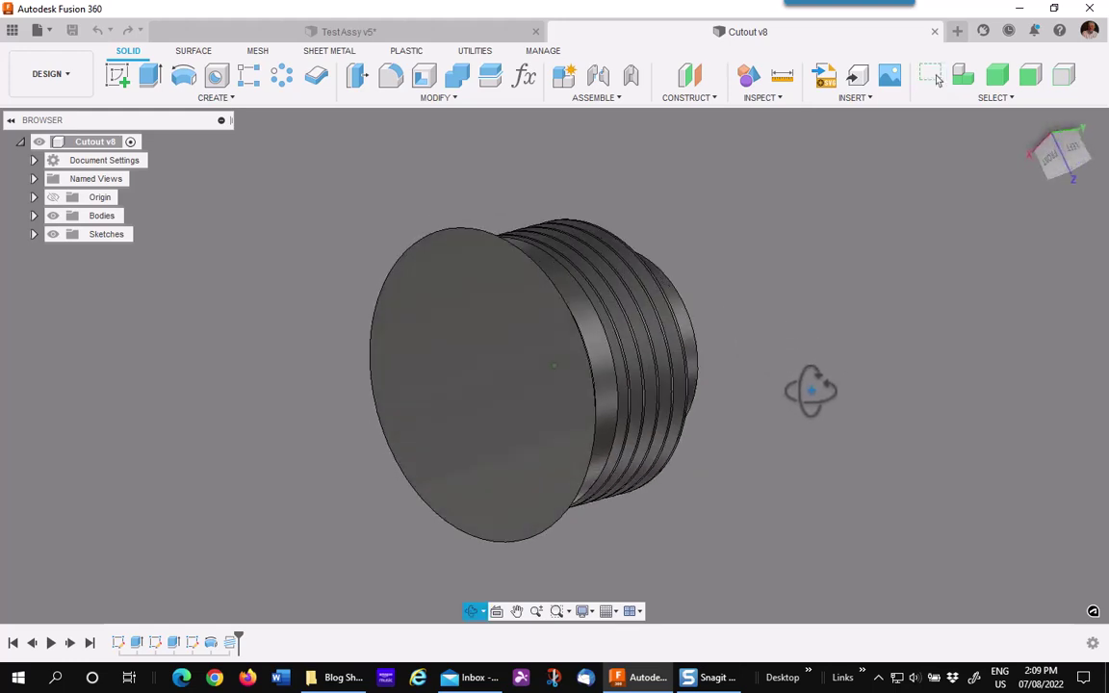
Return to the Test Assy v5 assembly.
{"action": "left_click", "coordinate": [13, 31]}
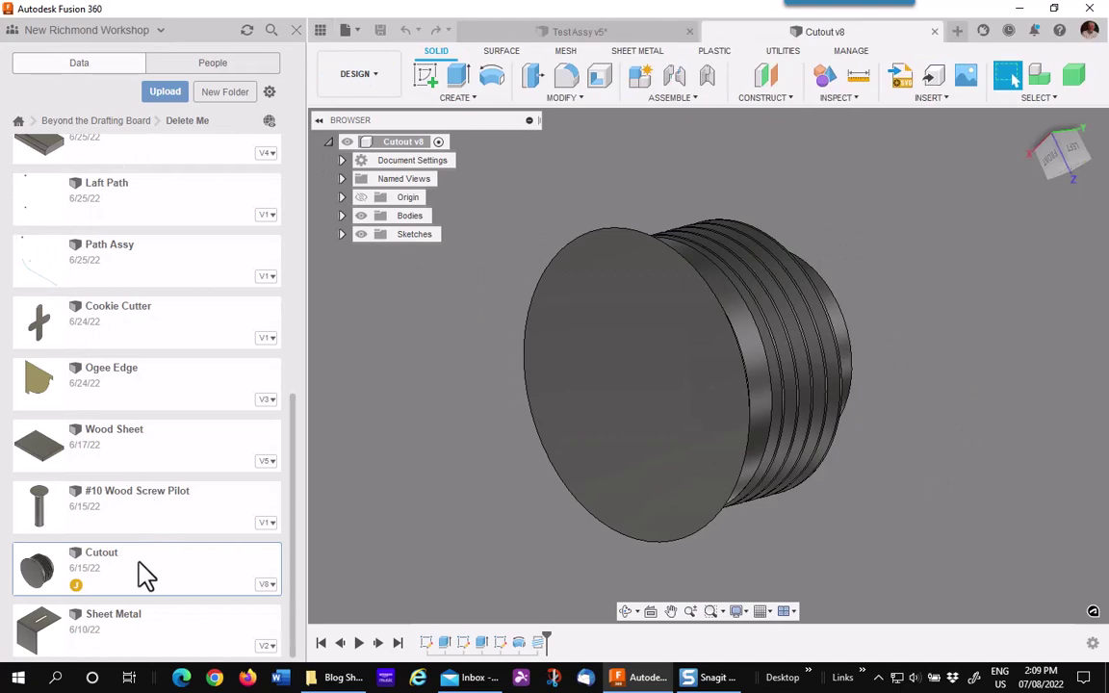
{"action": "left_click", "coordinate": [322, 31]}
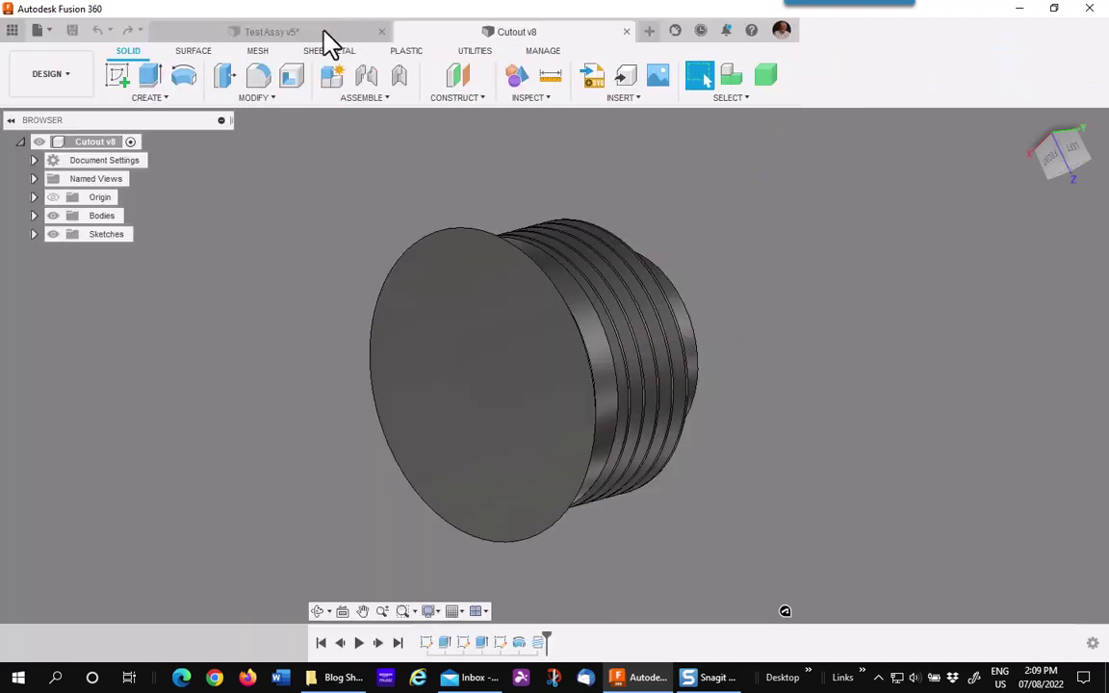
{"action": "left_click", "coordinate": [332, 38]}
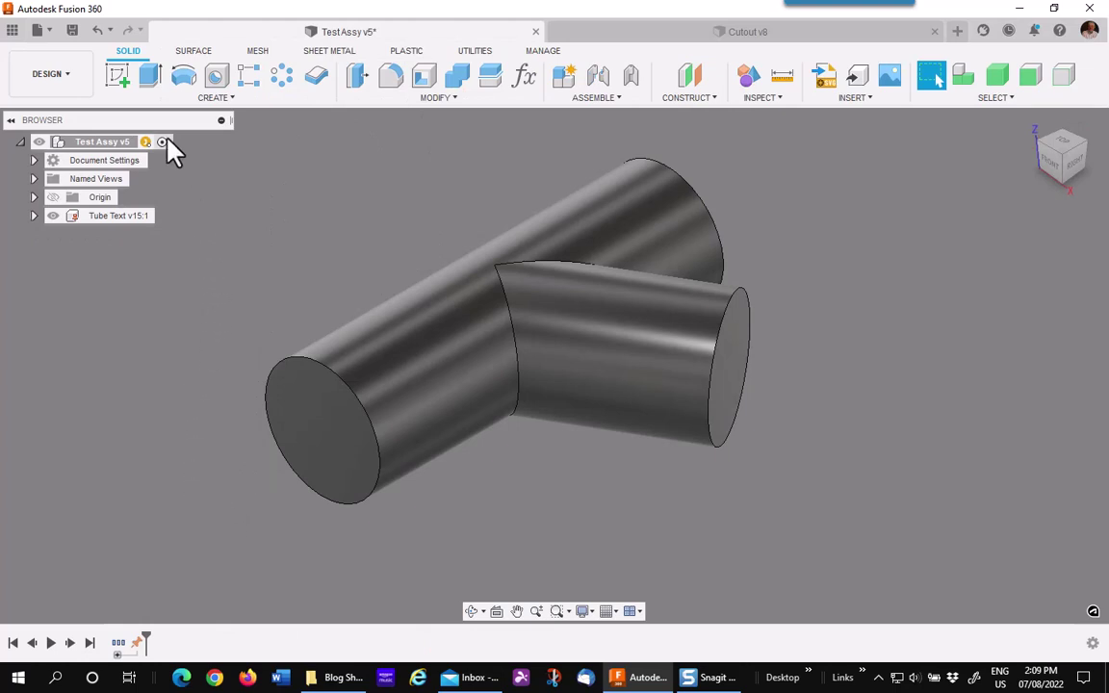
Insert the Cutout design from the Data Panel and place it below the tee.
{"action": "left_click", "coordinate": [13, 31]}
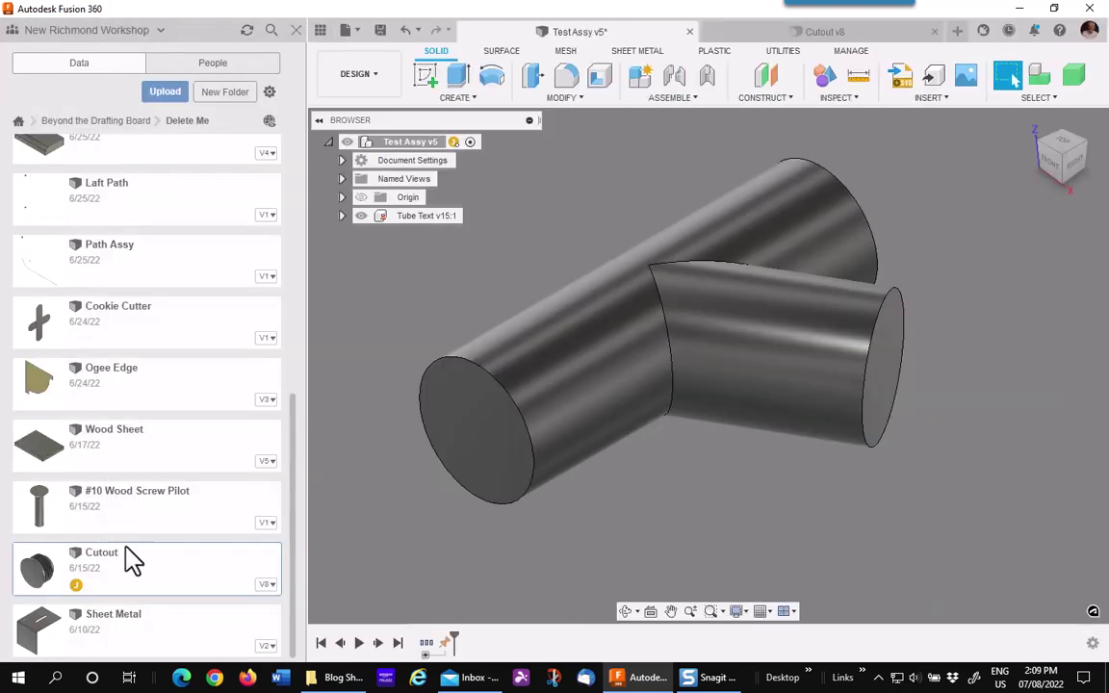
{"action": "left_click_drag", "start_coordinate": [134, 576], "coordinate": [404, 542]}
{"action": "left_click", "coordinate": [317, 32]}
{"action": "left_click_drag", "start_coordinate": [515, 316], "coordinate": [570, 554]}
{"action": "left_click", "coordinate": [1016, 488]}
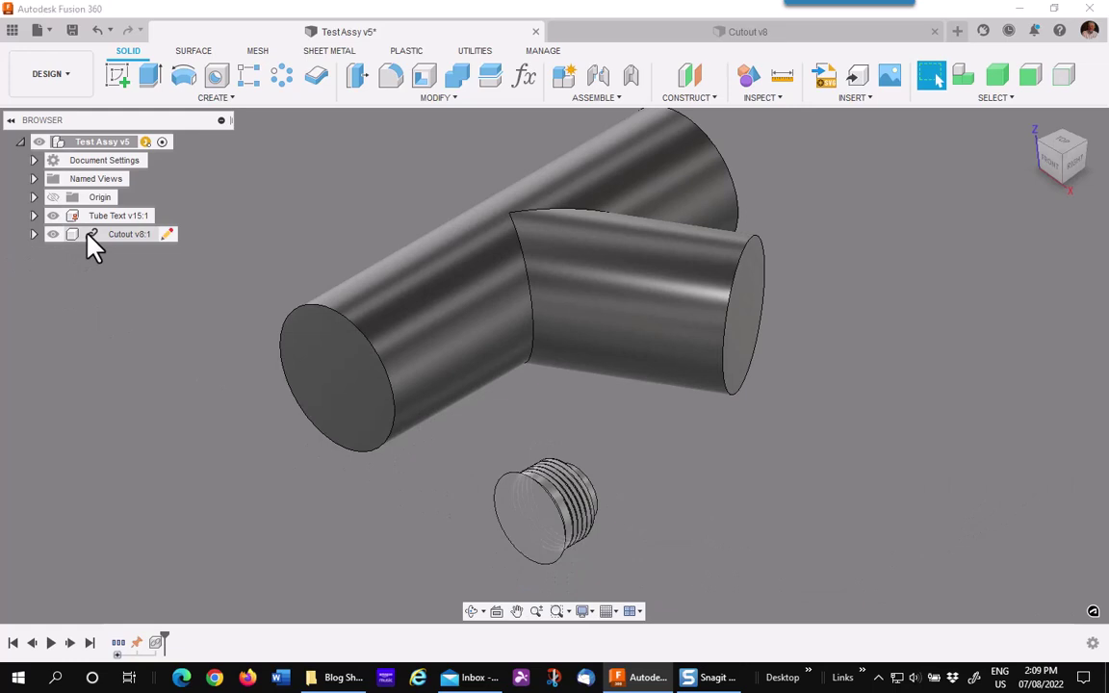
Break the Cutout v8:1 link and rectangular-pattern it into 3 copies spaced 2.875 in apart.
{"action": "right_click", "coordinate": [88, 236]}
{"action": "left_click", "coordinate": [136, 301]}
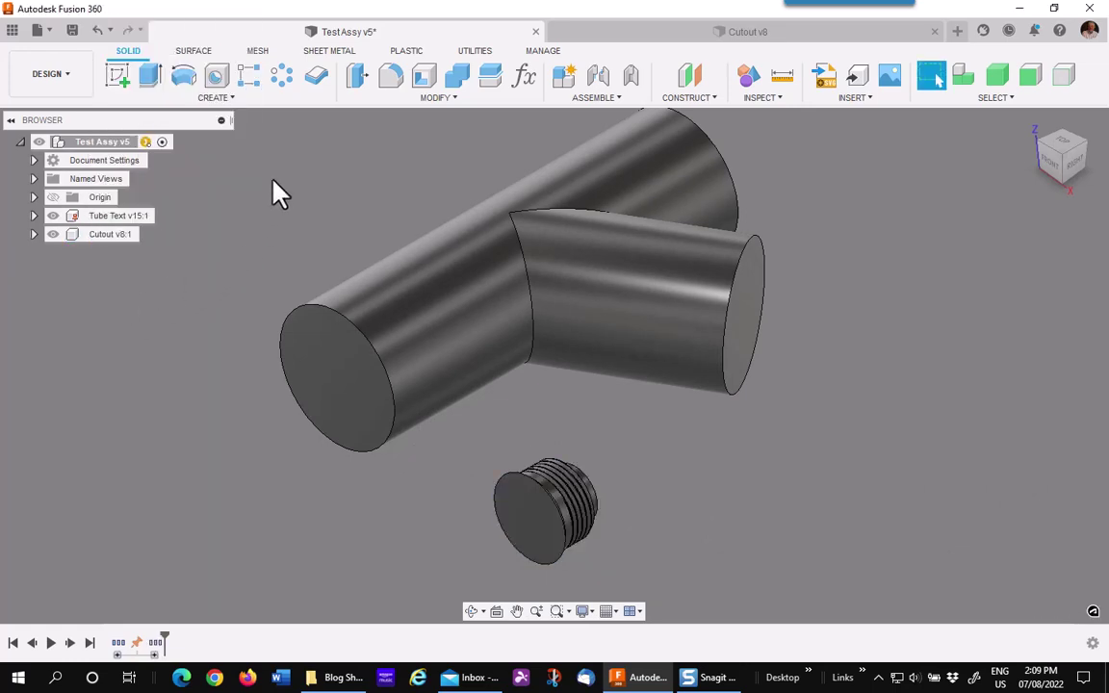
{"action": "left_click", "coordinate": [249, 78]}
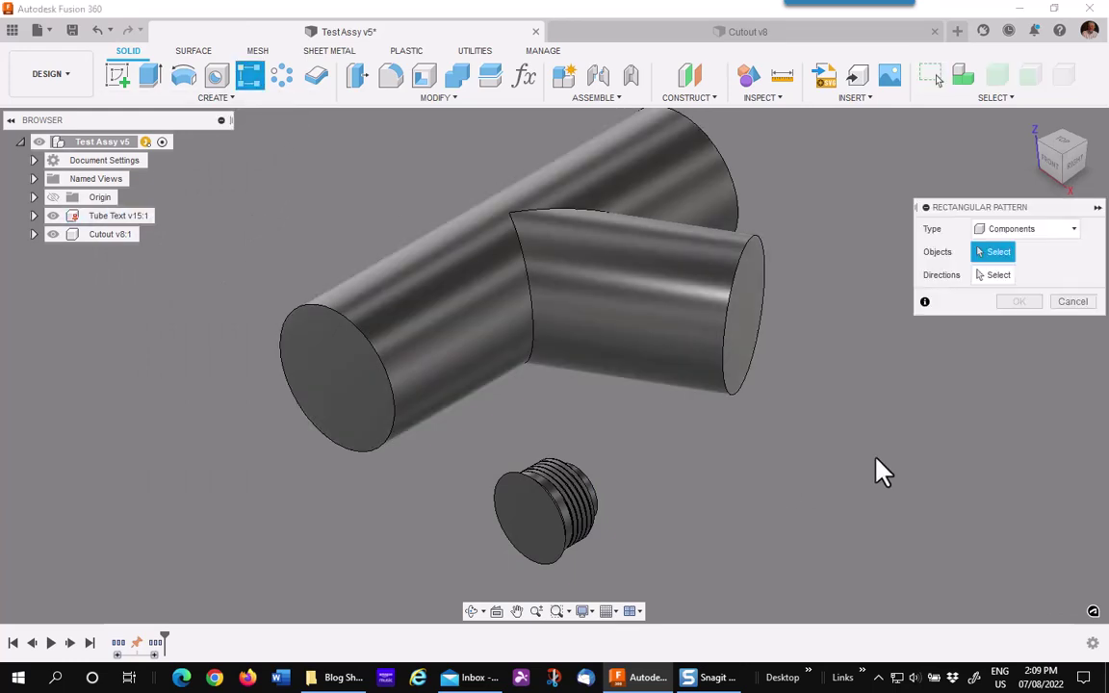
{"action": "left_click", "coordinate": [578, 513]}
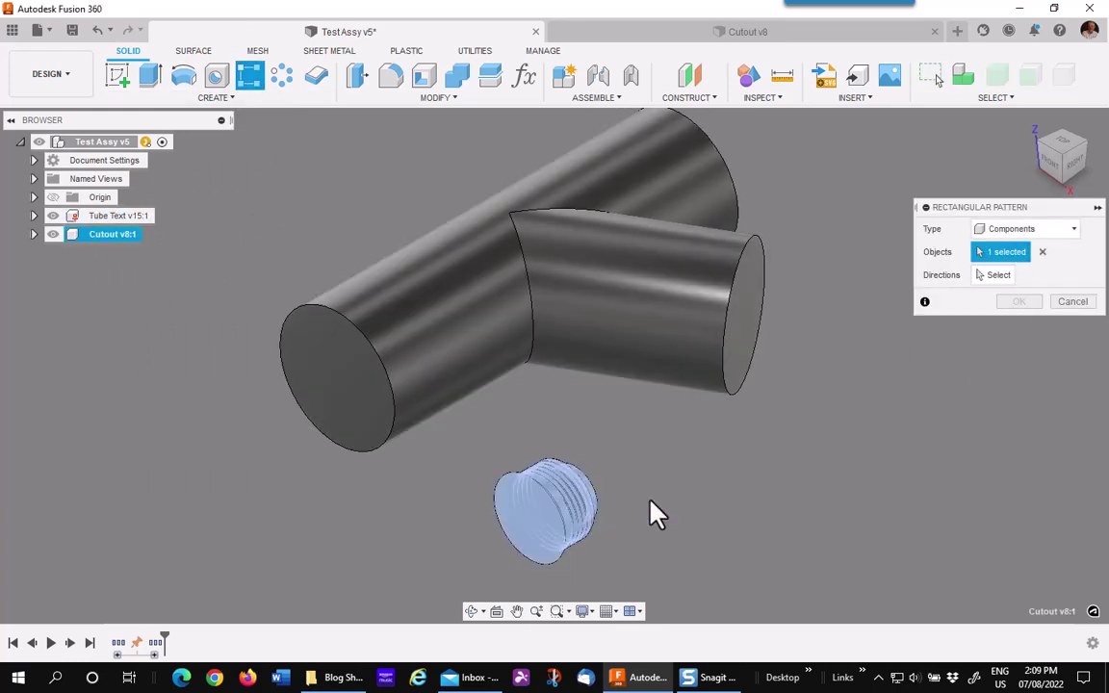
{"action": "left_click", "coordinate": [998, 275]}
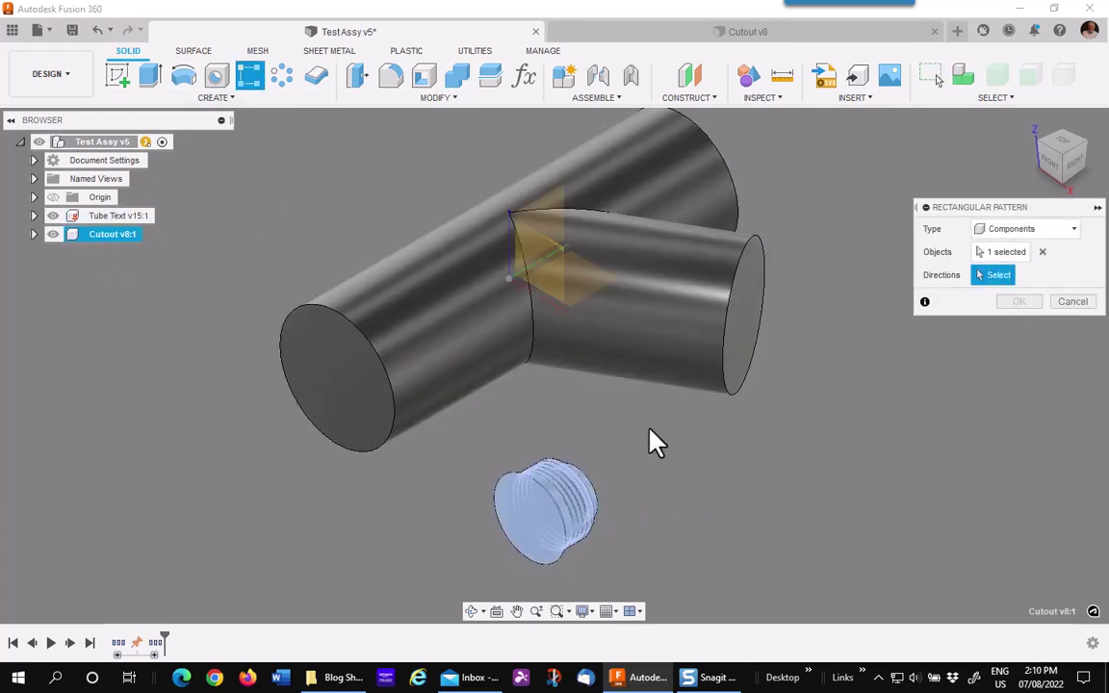
{"action": "left_click", "coordinate": [561, 316]}
{"action": "left_click_drag", "start_coordinate": [569, 506], "coordinate": [777, 584]}
{"action": "left_click", "coordinate": [1019, 487]}
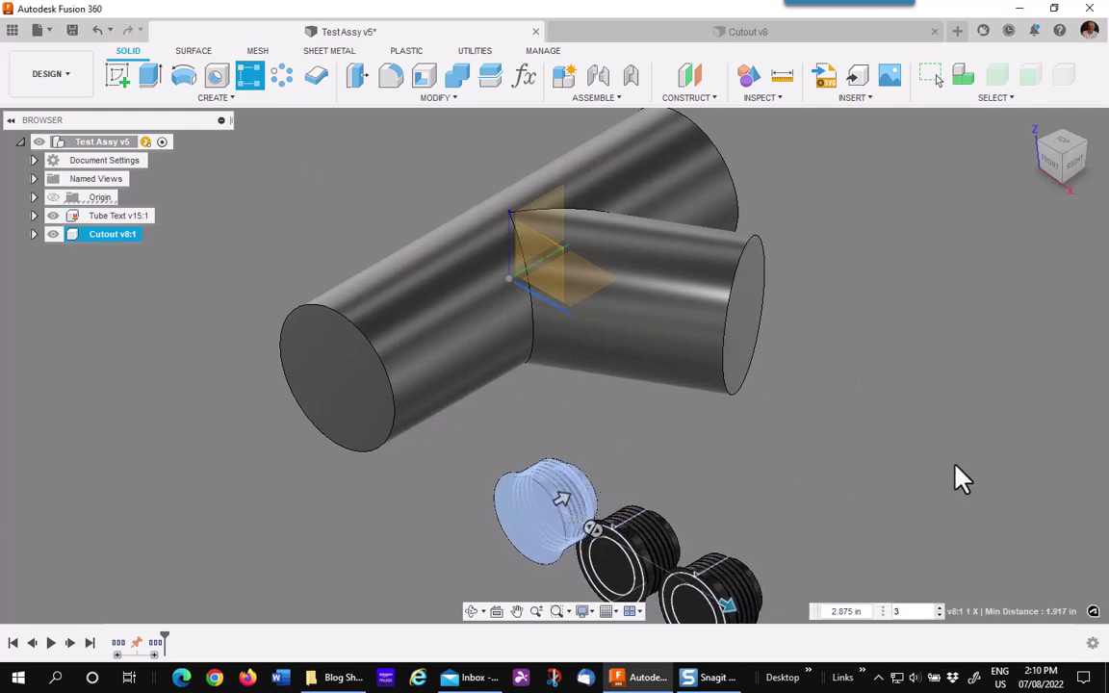
{"action": "middle_click_drag", "start_coordinate": [733, 507], "coordinate": [735, 445]}
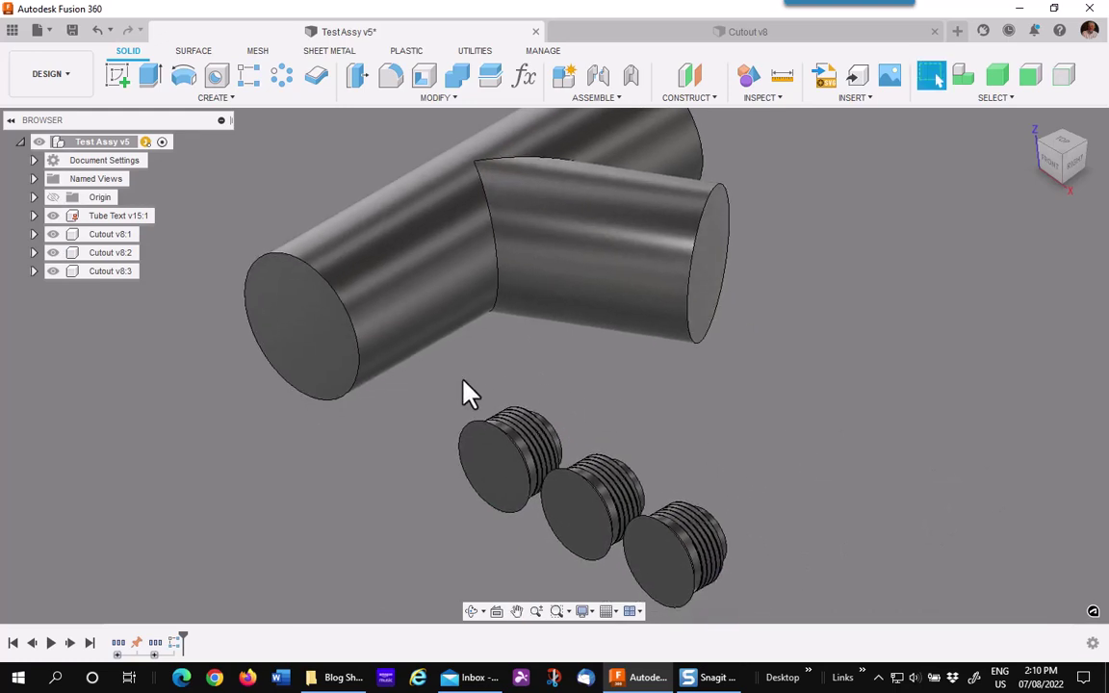
{"action": "middle_click_drag", "start_coordinate": [471, 389], "coordinate": [482, 384]}
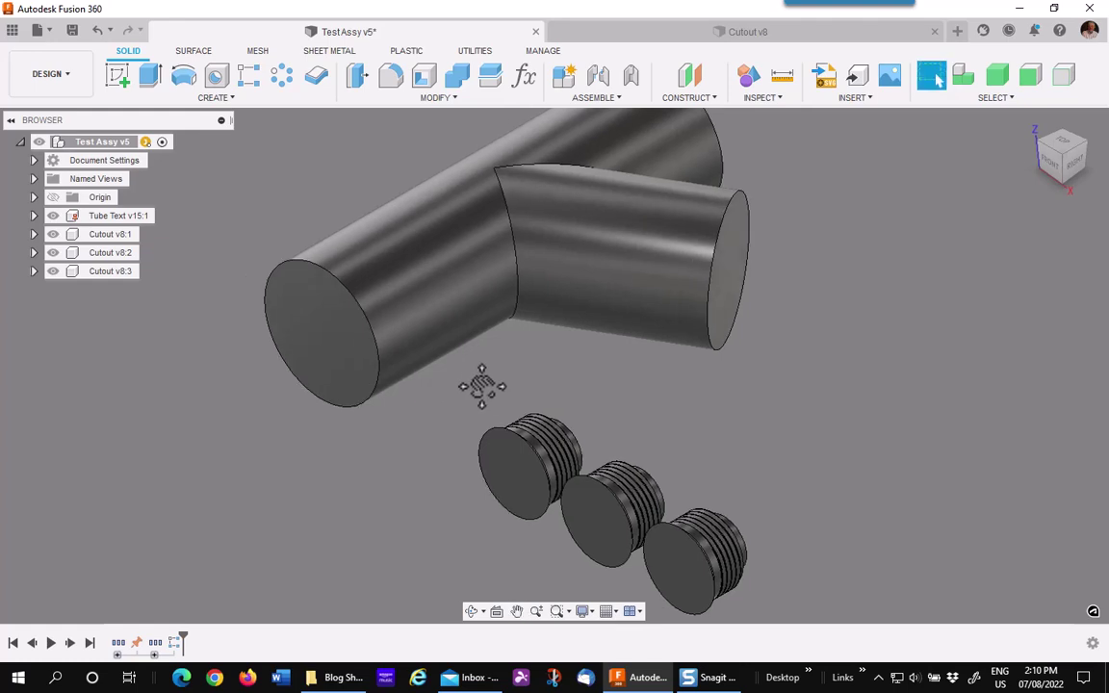
Align the first cutout's end face to the tee's near open end.
{"action": "left_click", "coordinate": [446, 99]}
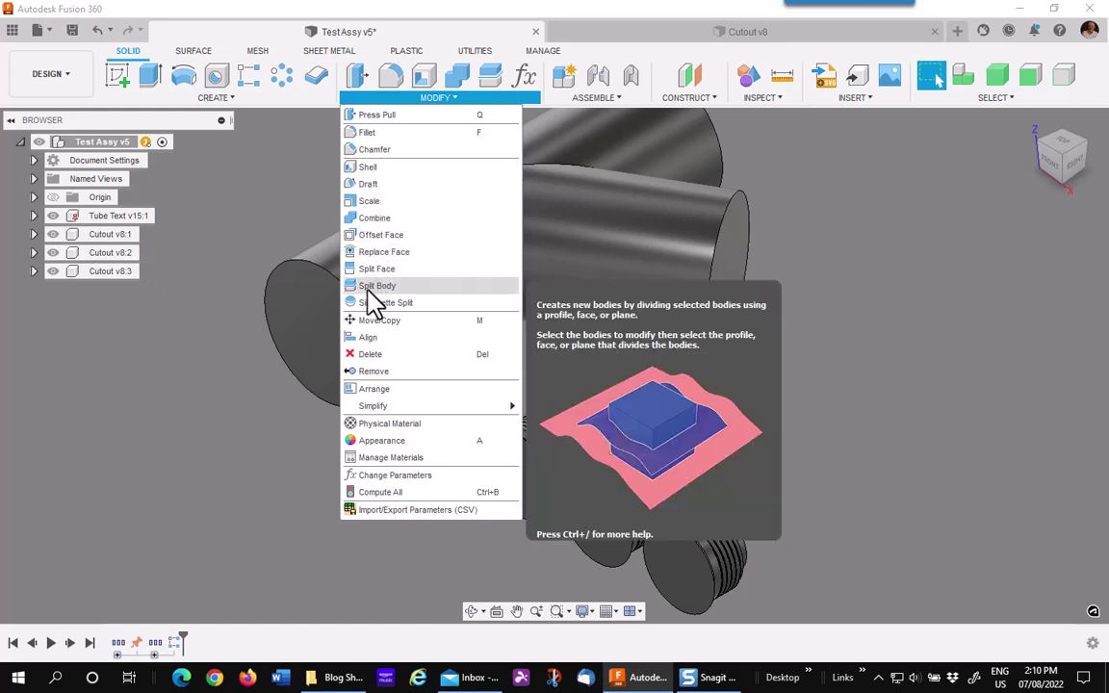
{"action": "left_click", "coordinate": [368, 338]}
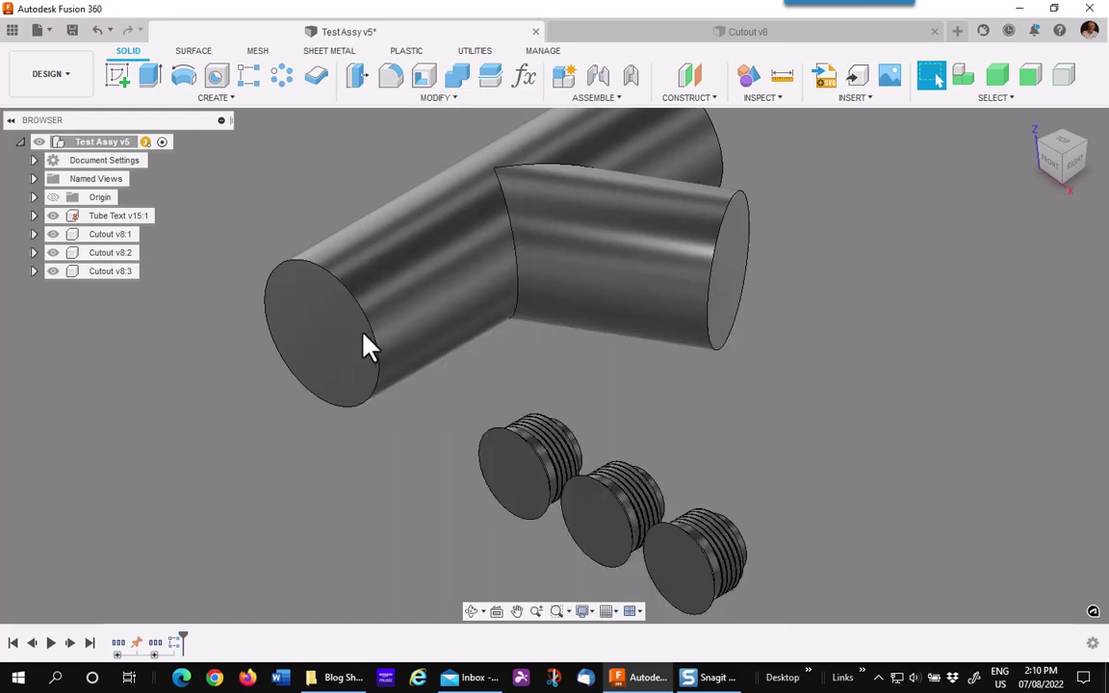
{"action": "left_click", "coordinate": [517, 482]}
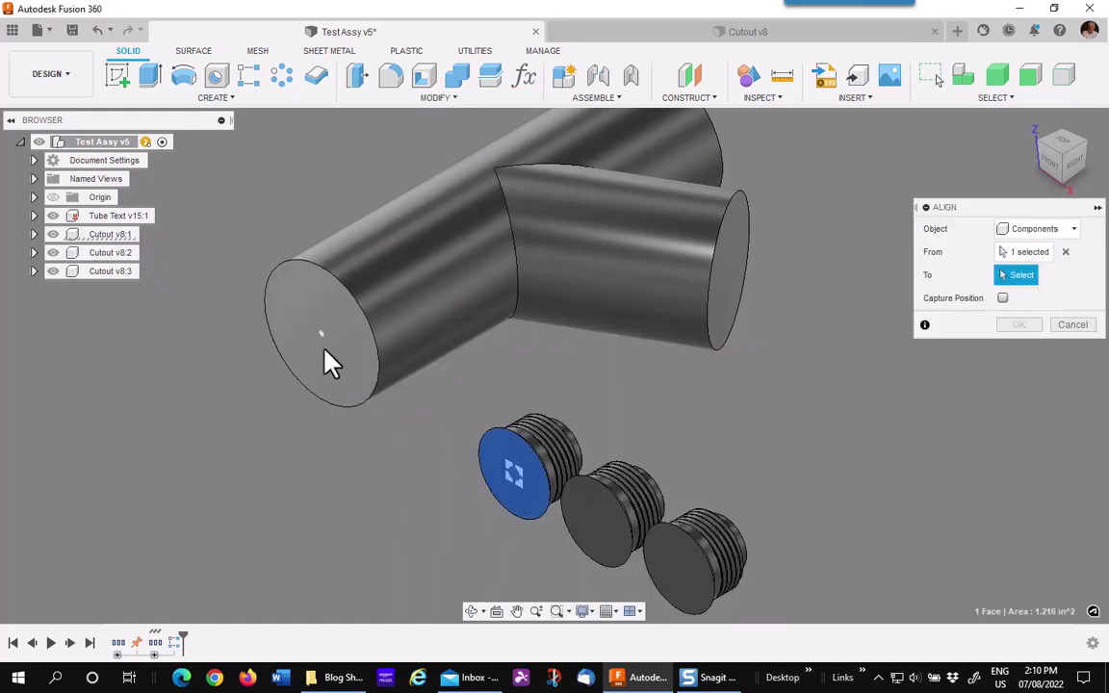
{"action": "left_click", "coordinate": [325, 354]}
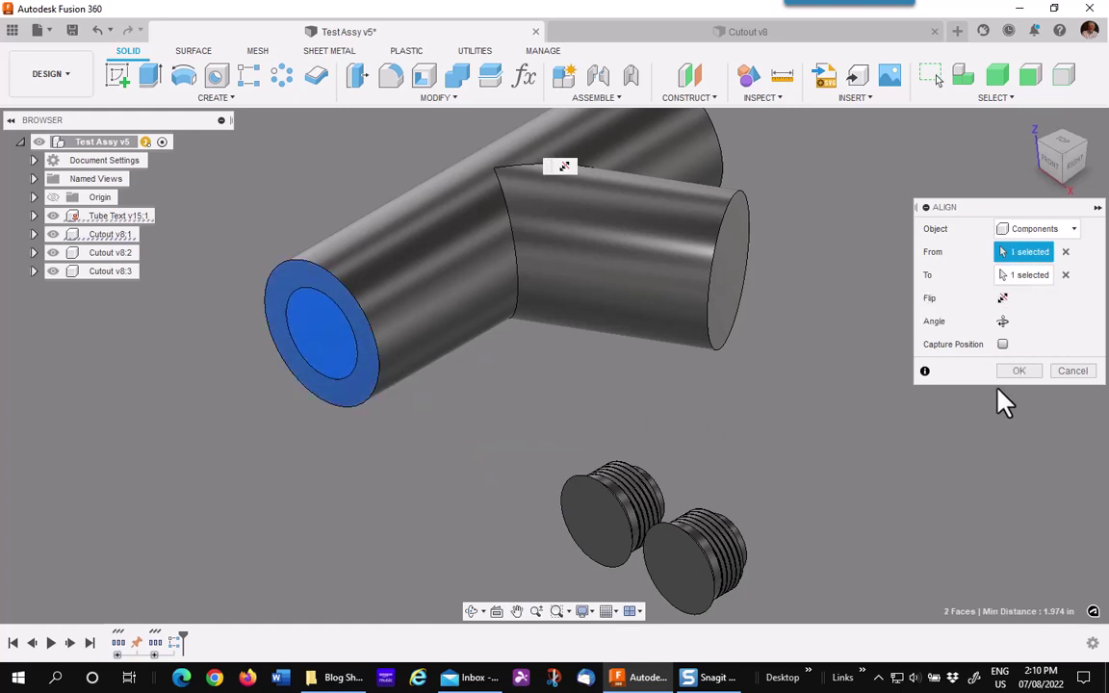
{"action": "left_click", "coordinate": [1017, 372]}
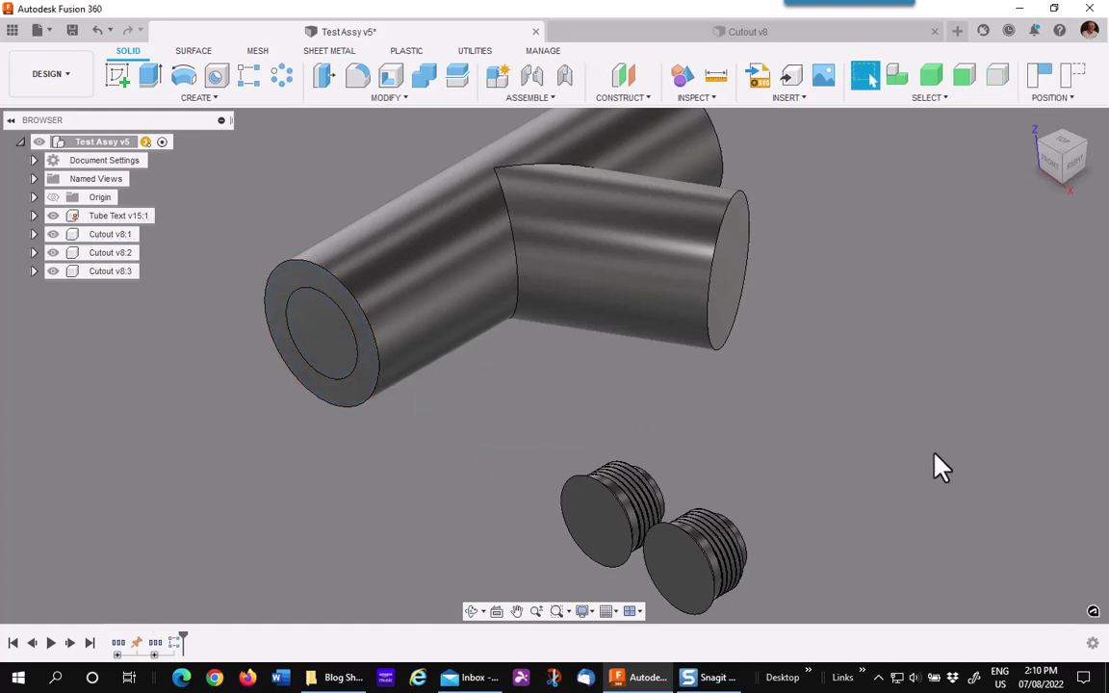
Align the second cutout to the tube's far end face, flipped so it sits inside.
{"action": "right_click", "coordinate": [939, 467]}
{"action": "left_click", "coordinate": [948, 422]}
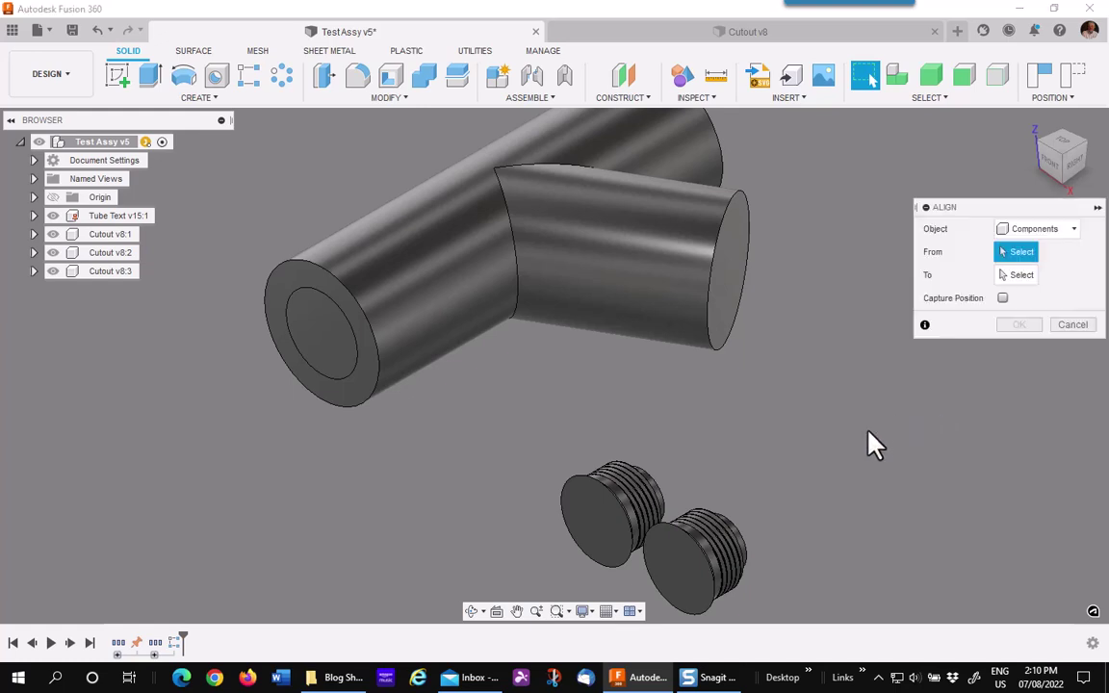
{"action": "left_click", "coordinate": [597, 522]}
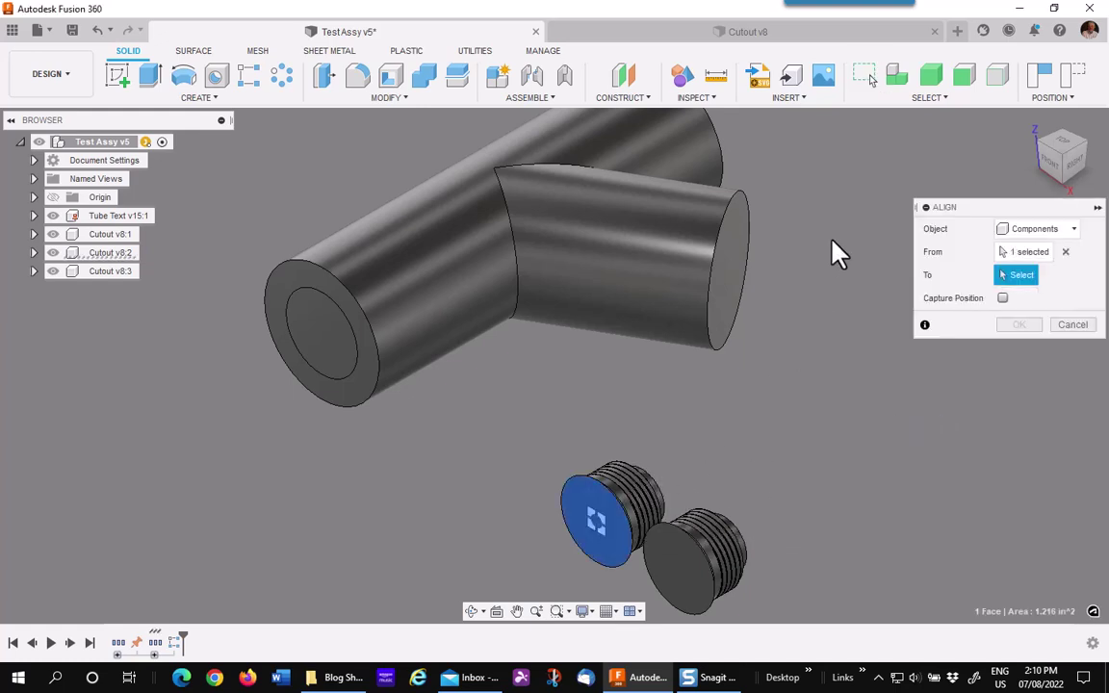
{"action": "middle_click_drag", "start_coordinate": [837, 238], "coordinate": [780, 346]}
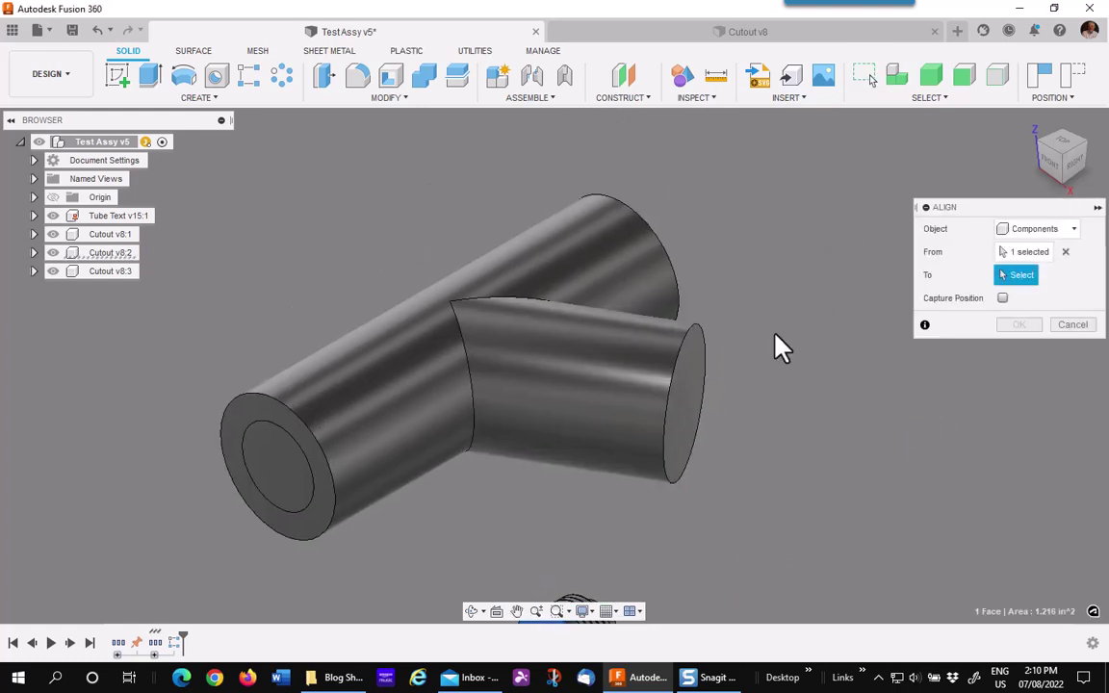
{"action": "left_click", "coordinate": [675, 274]}
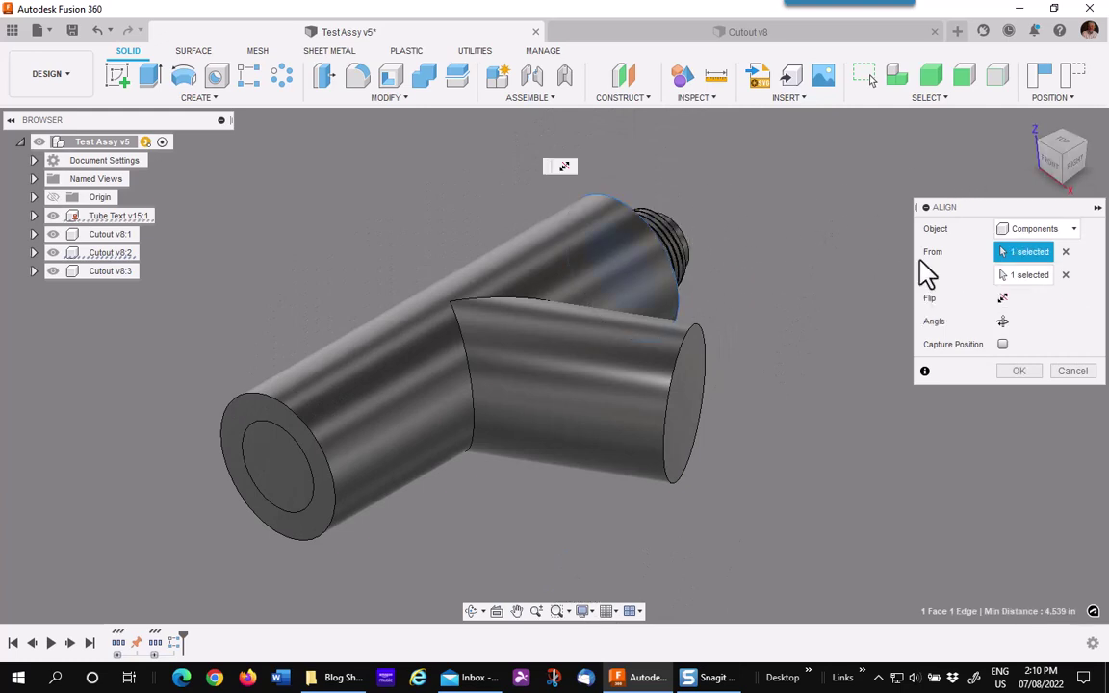
{"action": "left_click", "coordinate": [1003, 298]}
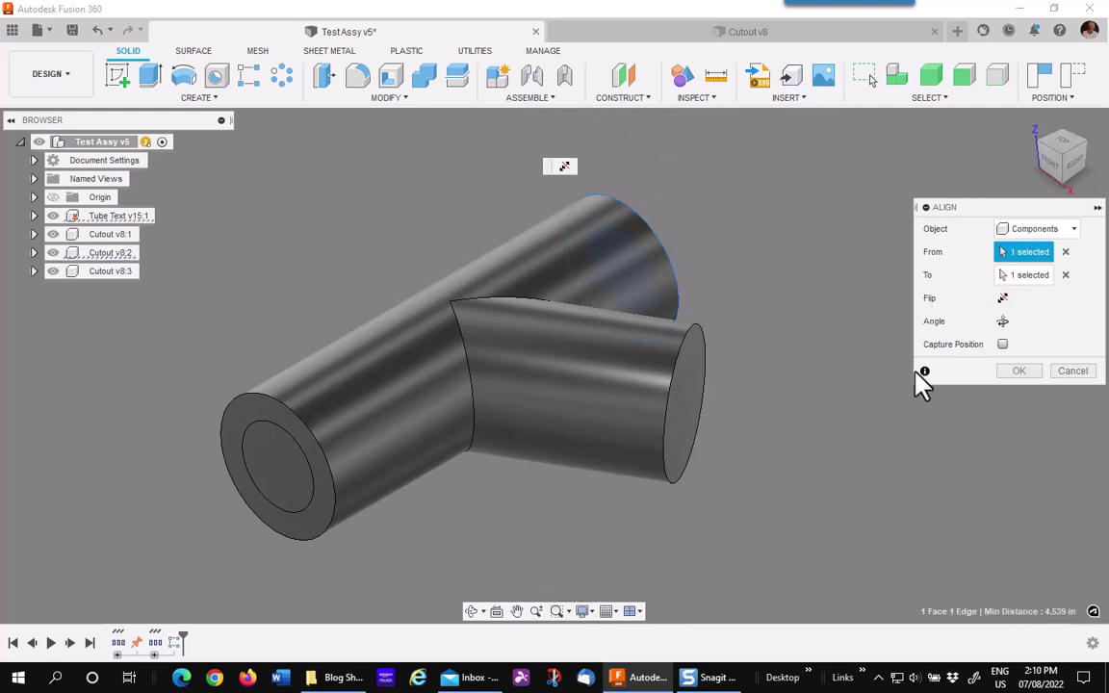
{"action": "left_click", "coordinate": [1021, 371]}
{"action": "middle_click_drag", "start_coordinate": [886, 452], "coordinate": [804, 378]}
Align a cutout's end face to the tube end face, flipped.
{"action": "right_click", "coordinate": [787, 376]}
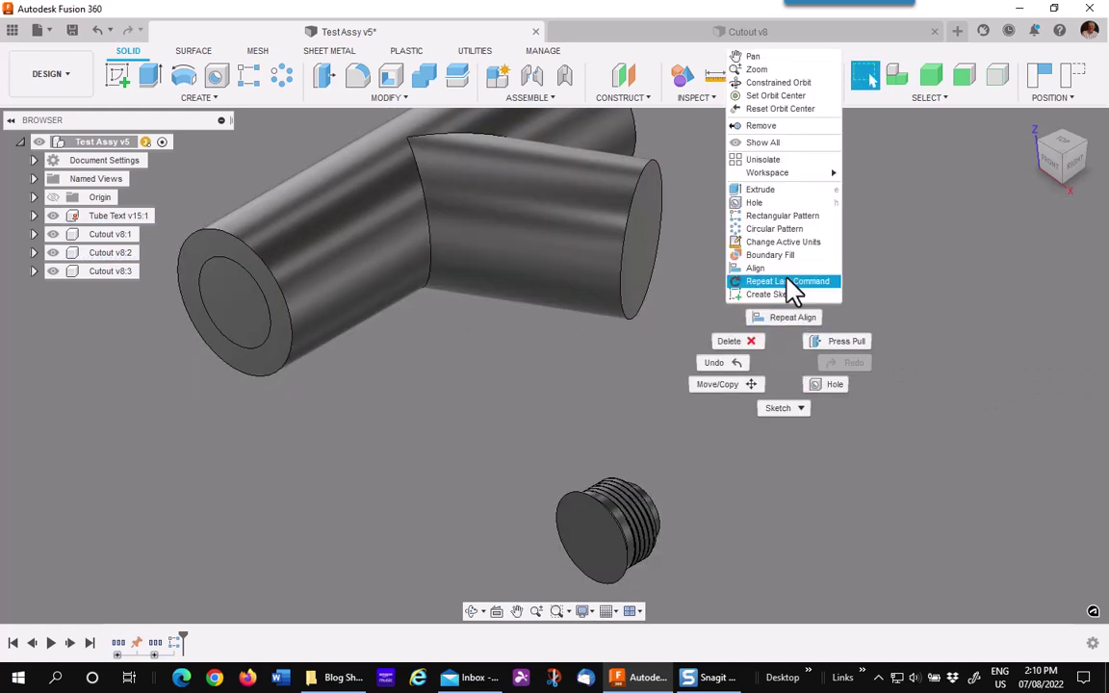
{"action": "key", "text": "Escape"}
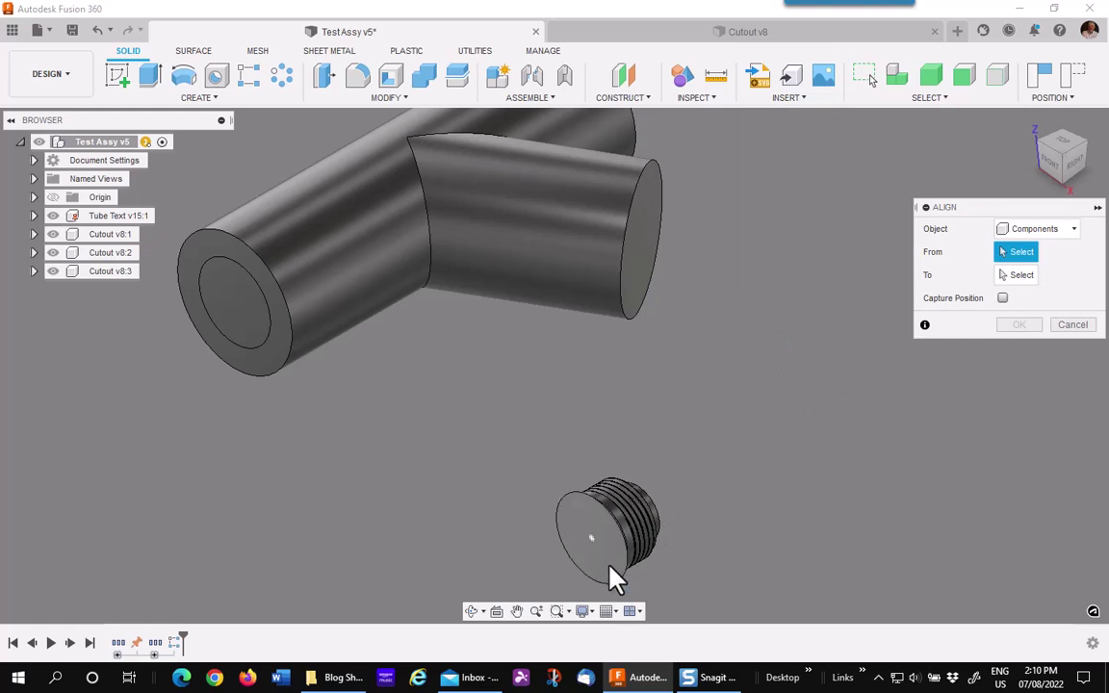
{"action": "left_click", "coordinate": [613, 564]}
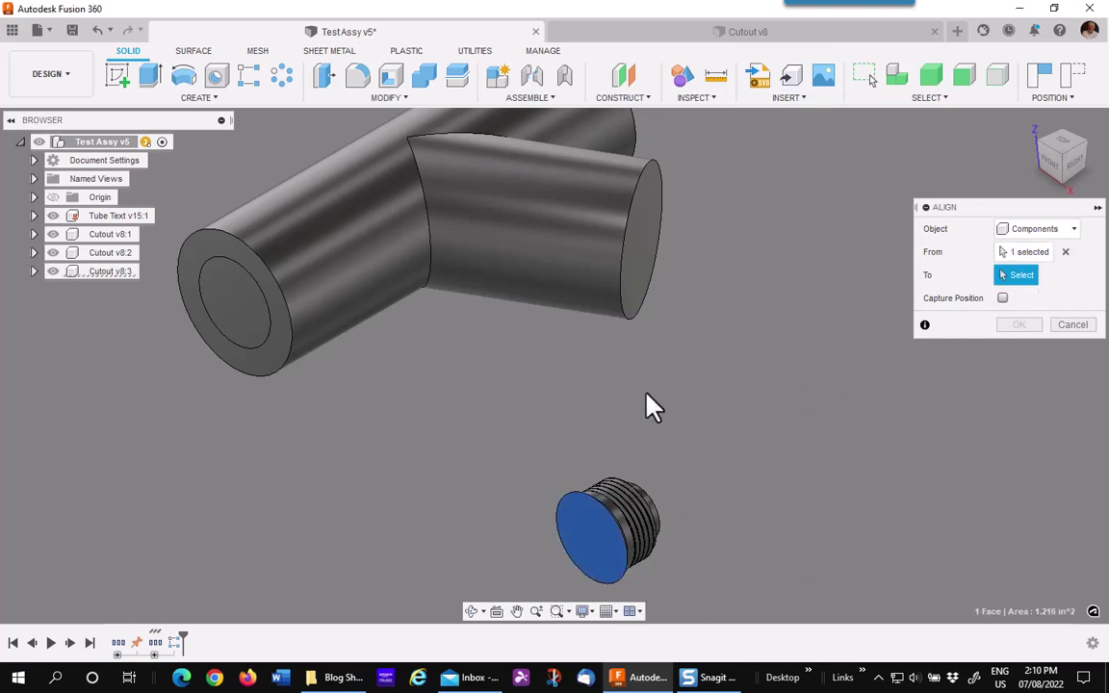
{"action": "left_click", "coordinate": [637, 308]}
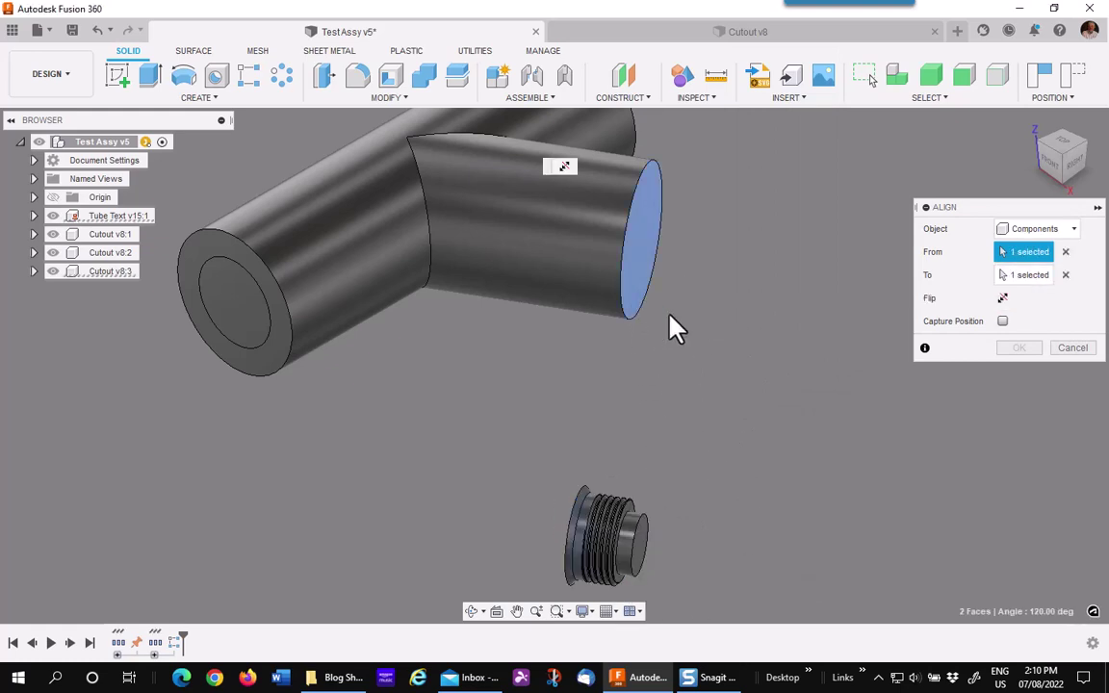
{"action": "left_click", "coordinate": [1002, 300]}
{"action": "left_click", "coordinate": [1021, 349]}
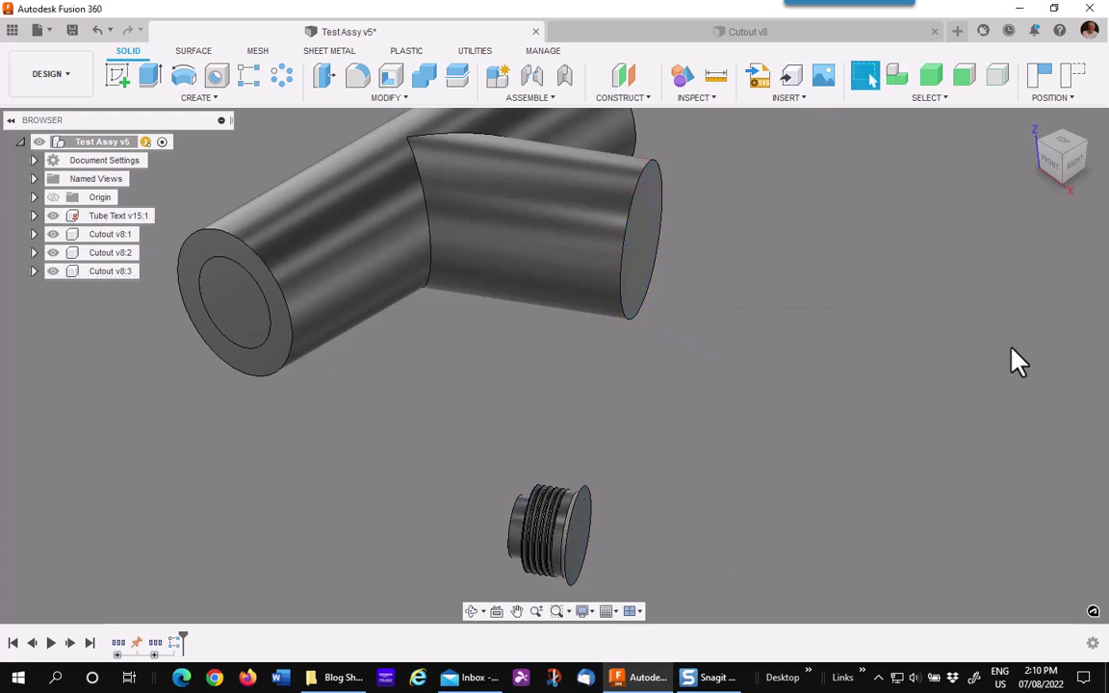
Repeat Align to seat the last threaded cutout into the tee's branch opening.
{"action": "right_click", "coordinate": [781, 321]}
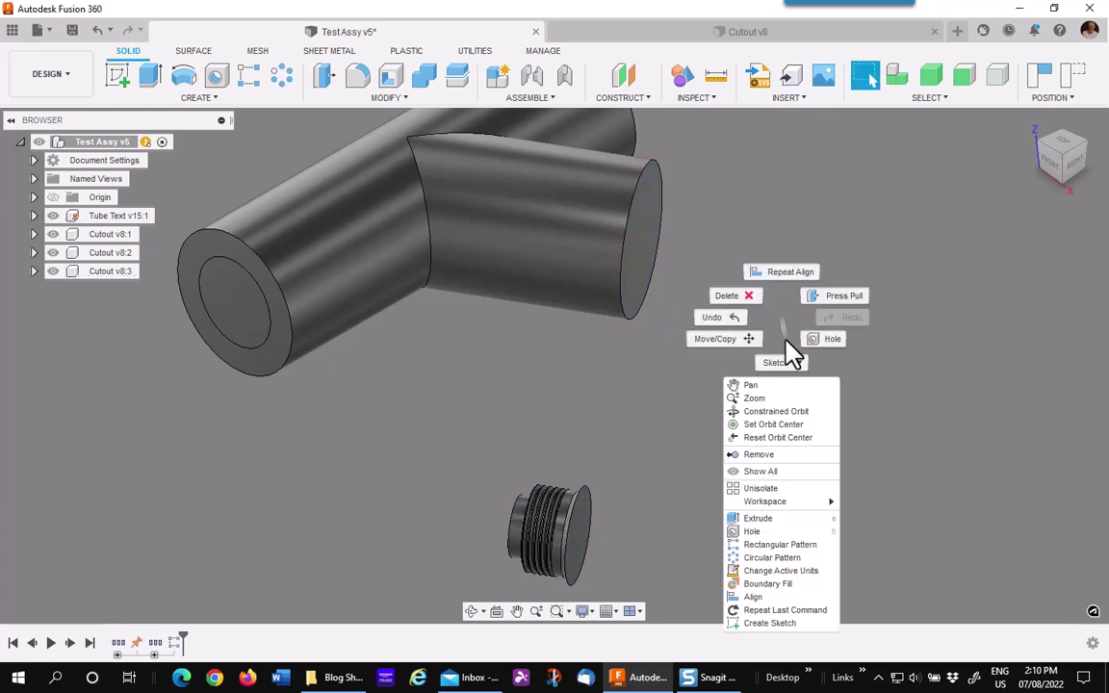
{"action": "left_click", "coordinate": [782, 276]}
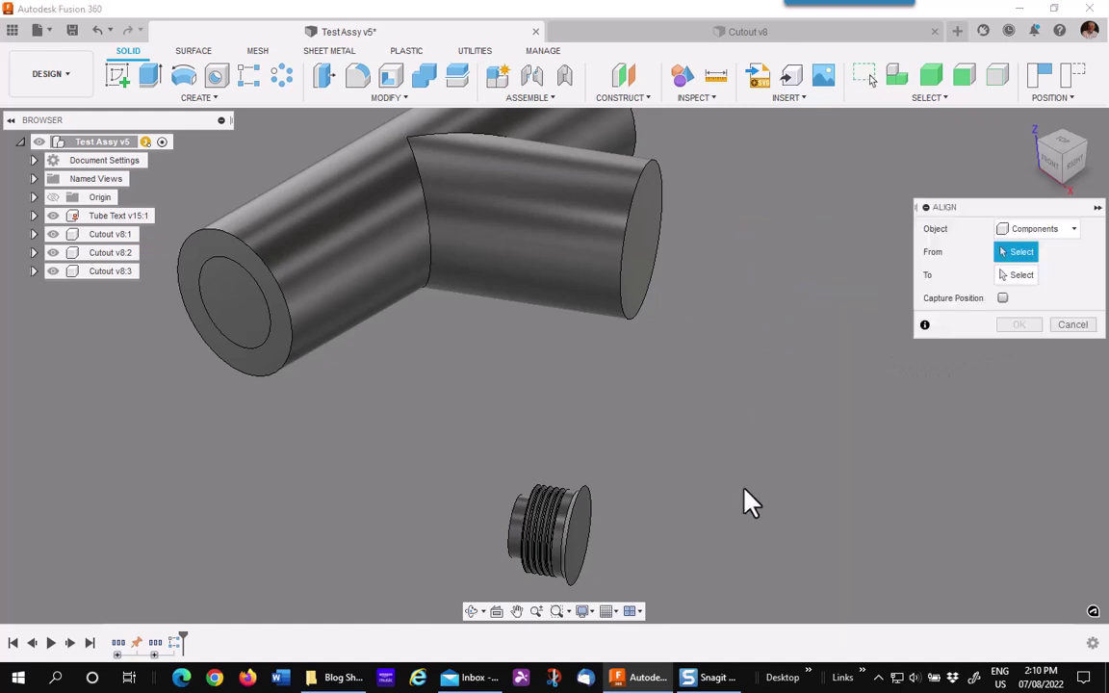
{"action": "left_click", "coordinate": [578, 547]}
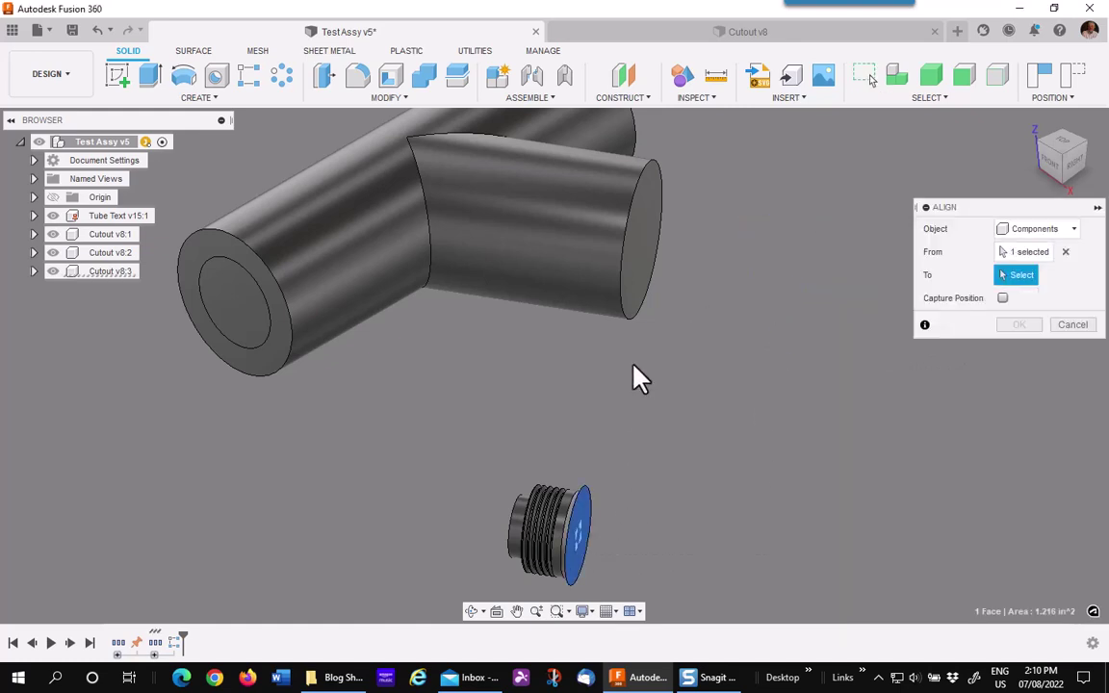
{"action": "left_click", "coordinate": [644, 240]}
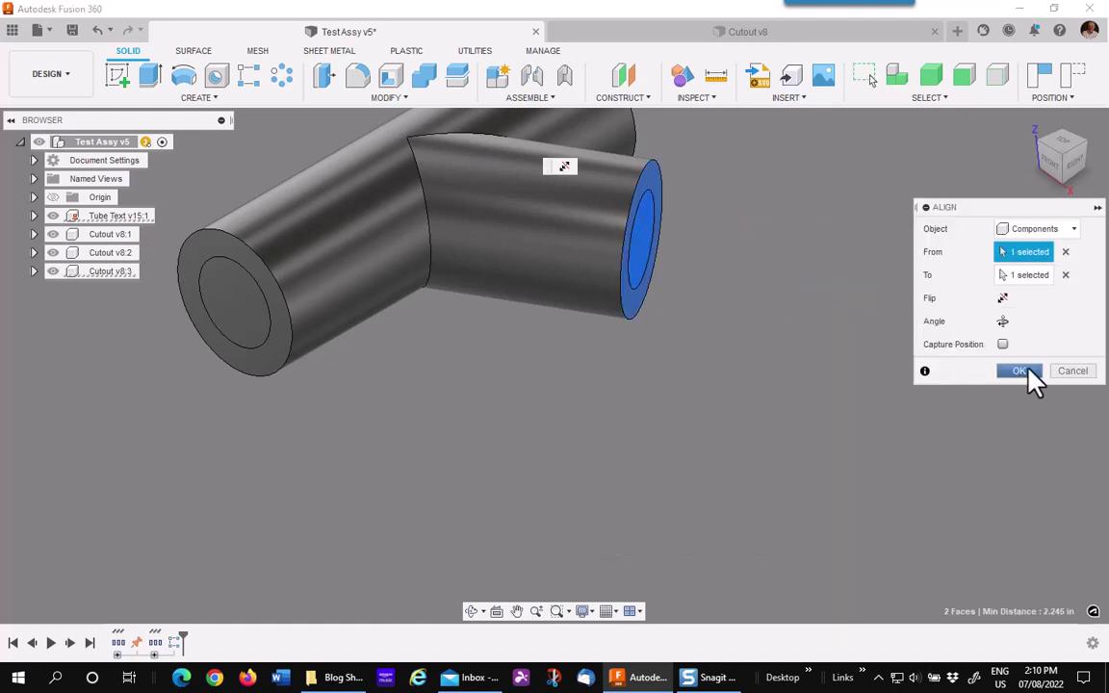
{"action": "left_click", "coordinate": [1026, 372]}
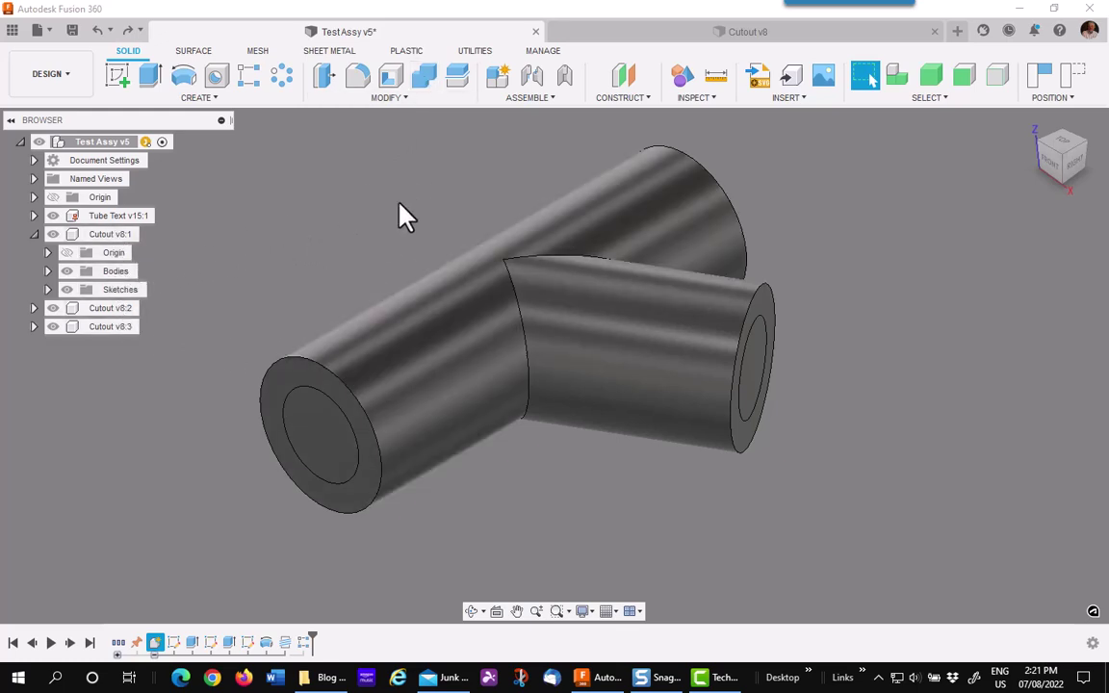
Capture positions and Combine-cut the three thread bodies from the tee tube body.
{"action": "left_click", "coordinate": [426, 79]}
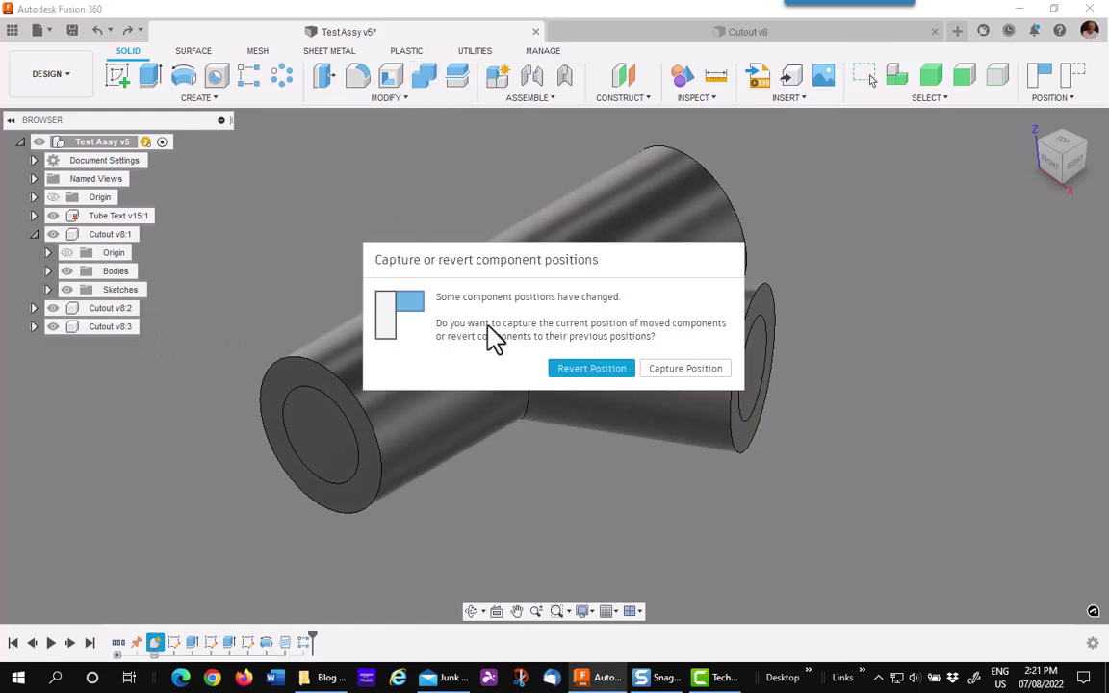
{"action": "left_click", "coordinate": [677, 373]}
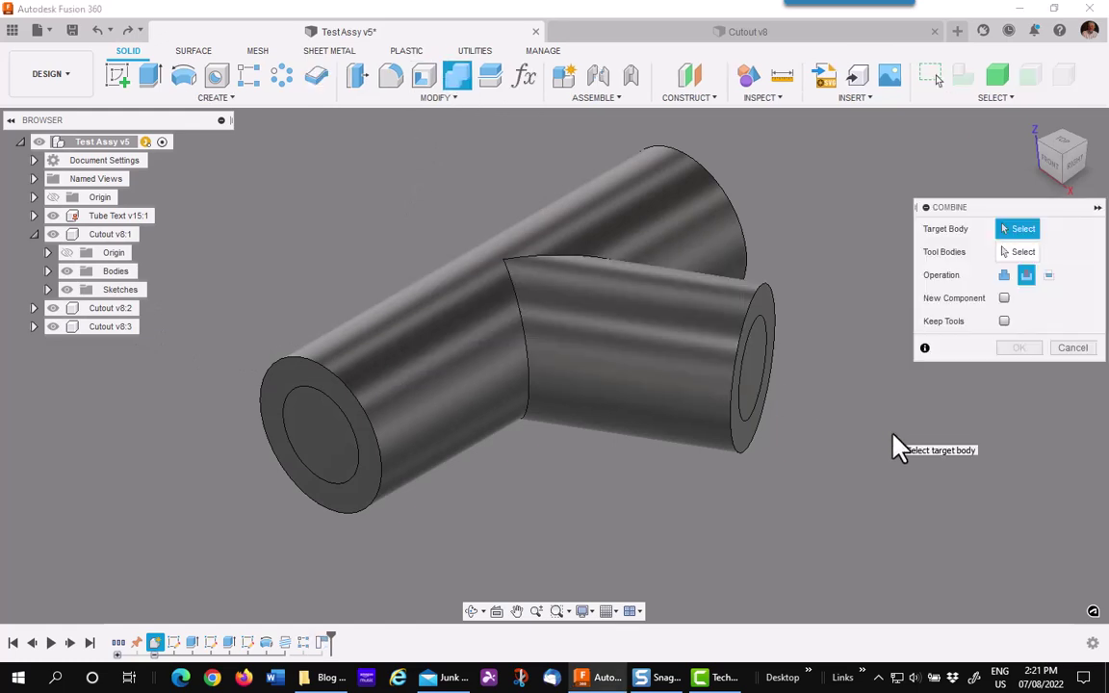
{"action": "left_click", "coordinate": [689, 280]}
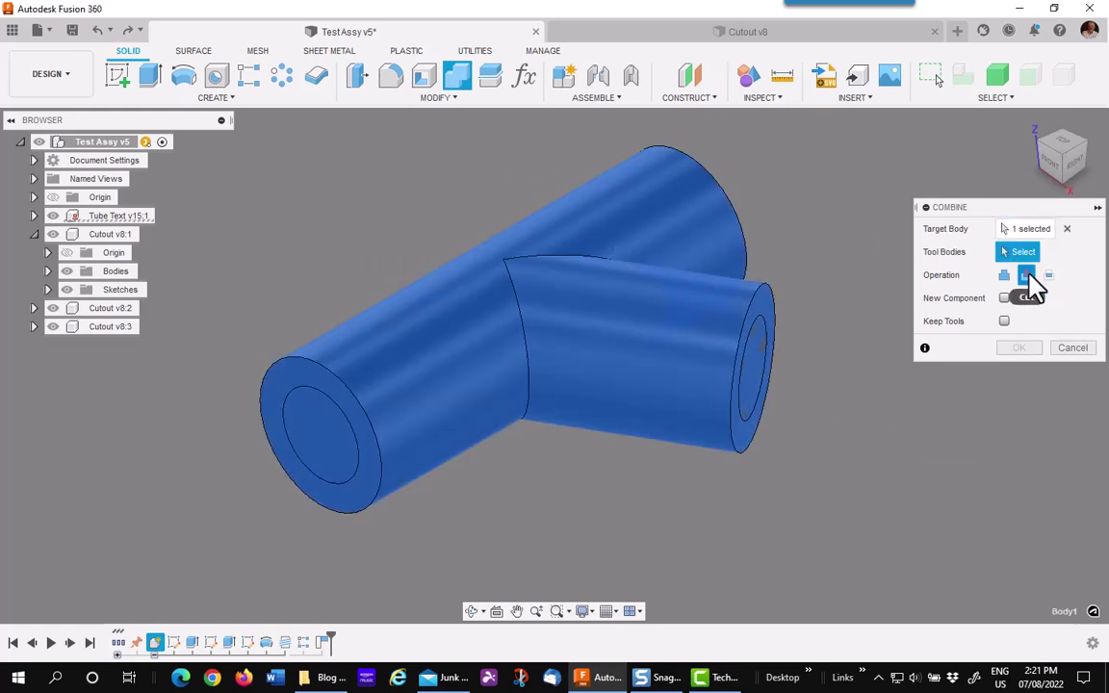
{"action": "left_click", "coordinate": [342, 457]}
{"action": "left_click", "coordinate": [655, 216]}
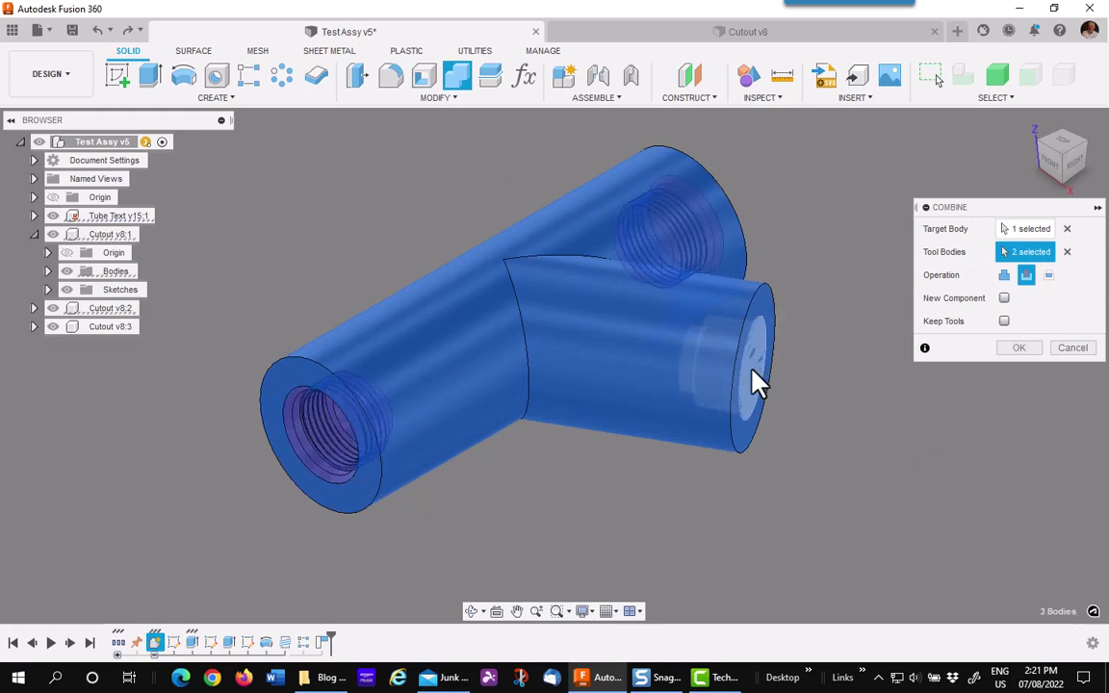
{"action": "left_click", "coordinate": [752, 372]}
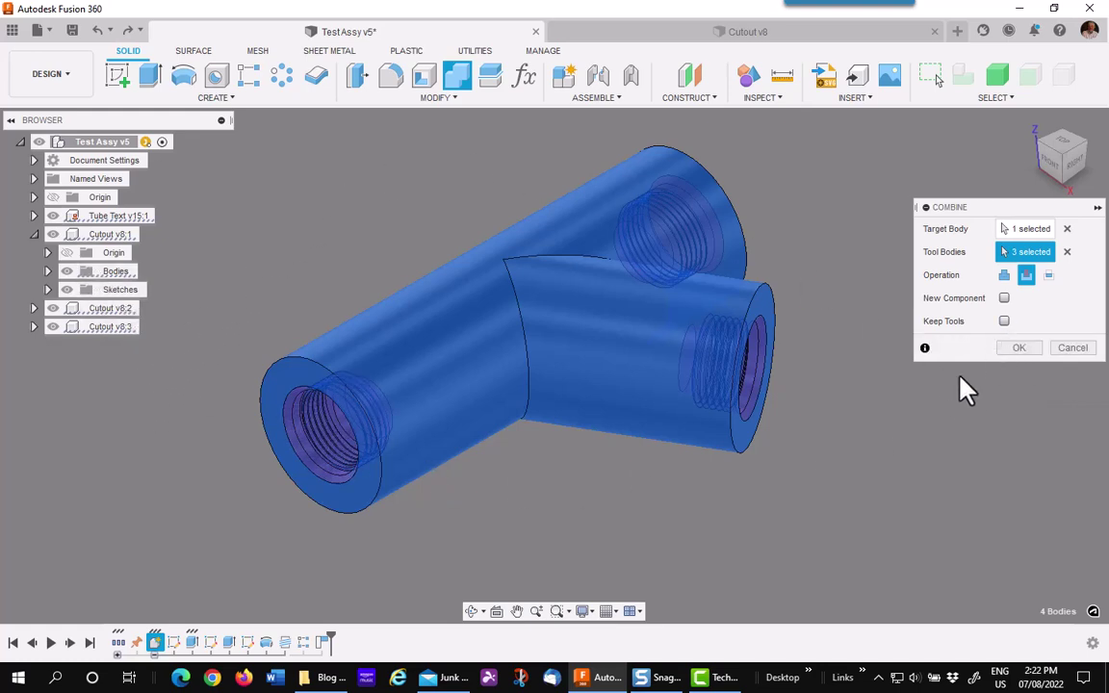
{"action": "left_click", "coordinate": [1017, 350]}
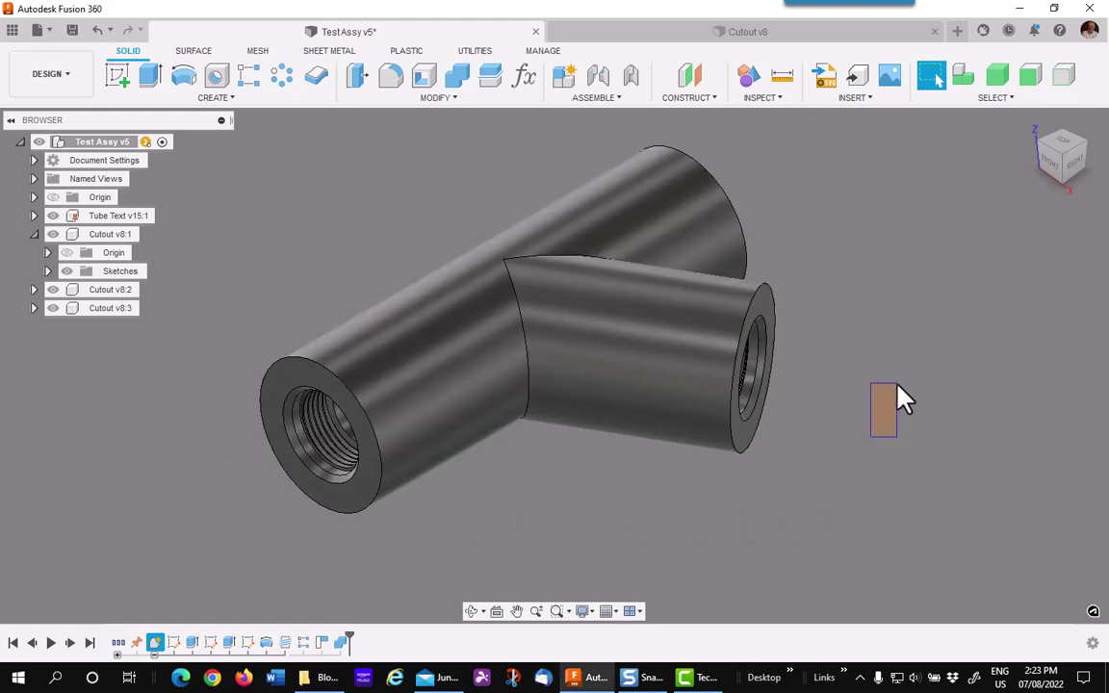
Extrude-cut the inner circle profile at one tube end with extent All.
{"action": "mouse_move", "coordinate": [880, 408]}
{"action": "left_mouse_down"}
{"action": "mouse_move", "coordinate": [900, 339]}
{"action": "mouse_move", "coordinate": [890, 421]}
{"action": "left_mouse_up"}
{"action": "middle_click_drag", "start_coordinate": [891, 420], "coordinate": [924, 337], "text": "shift"}
{"action": "left_click", "coordinate": [149, 75]}
{"action": "left_click", "coordinate": [411, 404]}
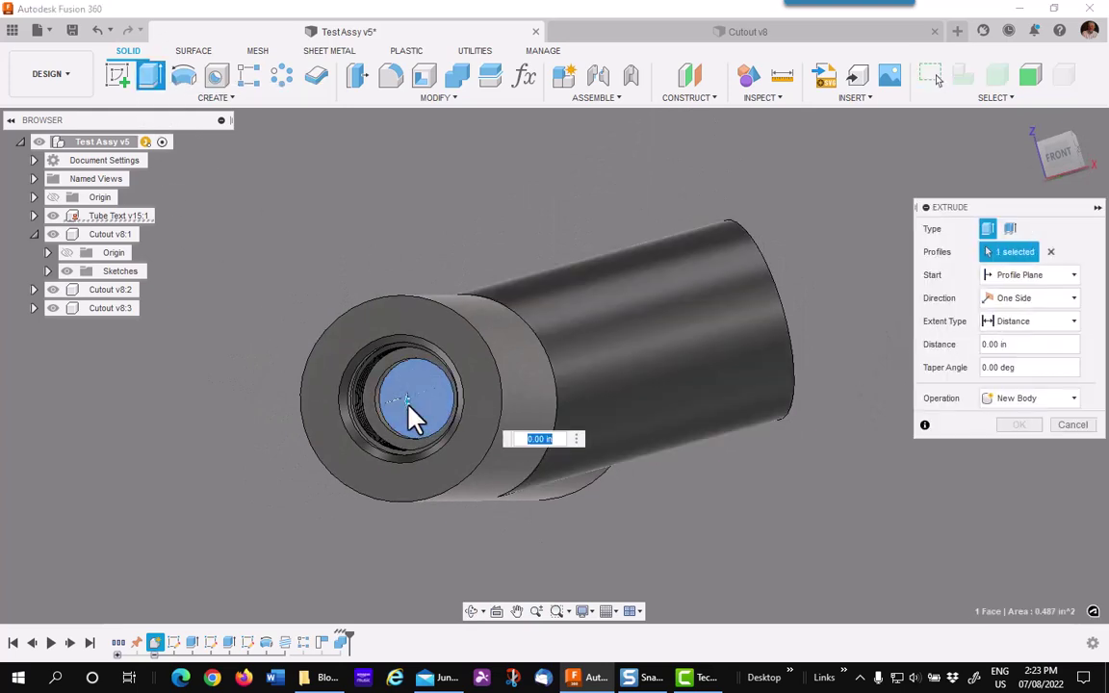
{"action": "left_click_drag", "start_coordinate": [400, 401], "coordinate": [432, 399]}
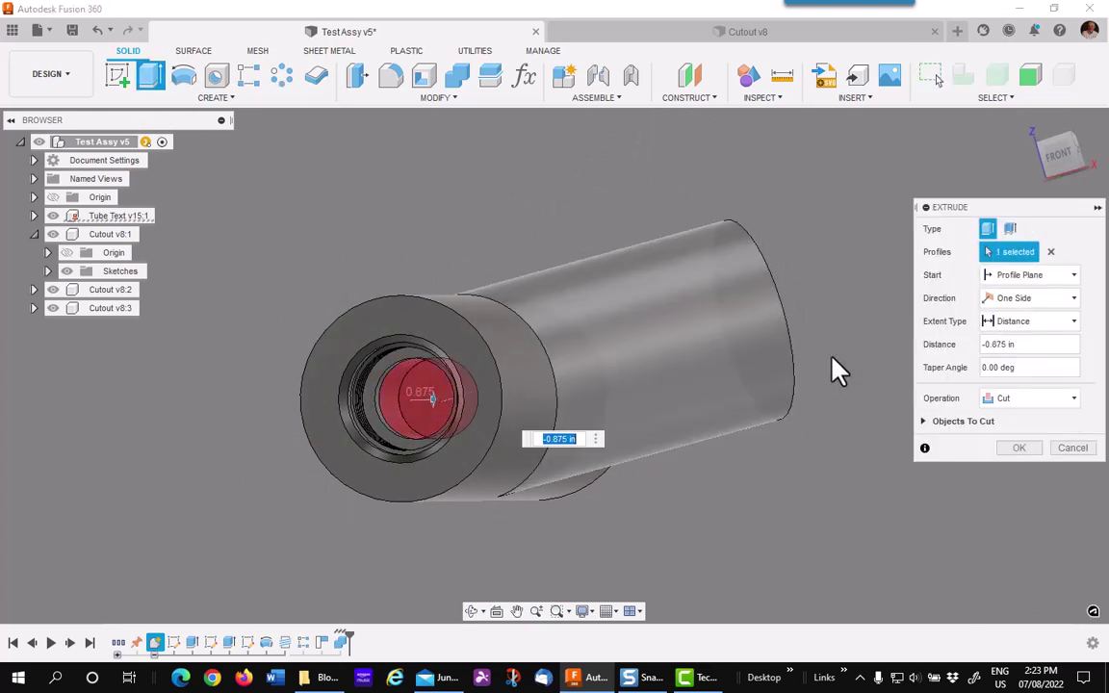
{"action": "left_click", "coordinate": [1047, 323]}
{"action": "left_click", "coordinate": [1022, 375]}
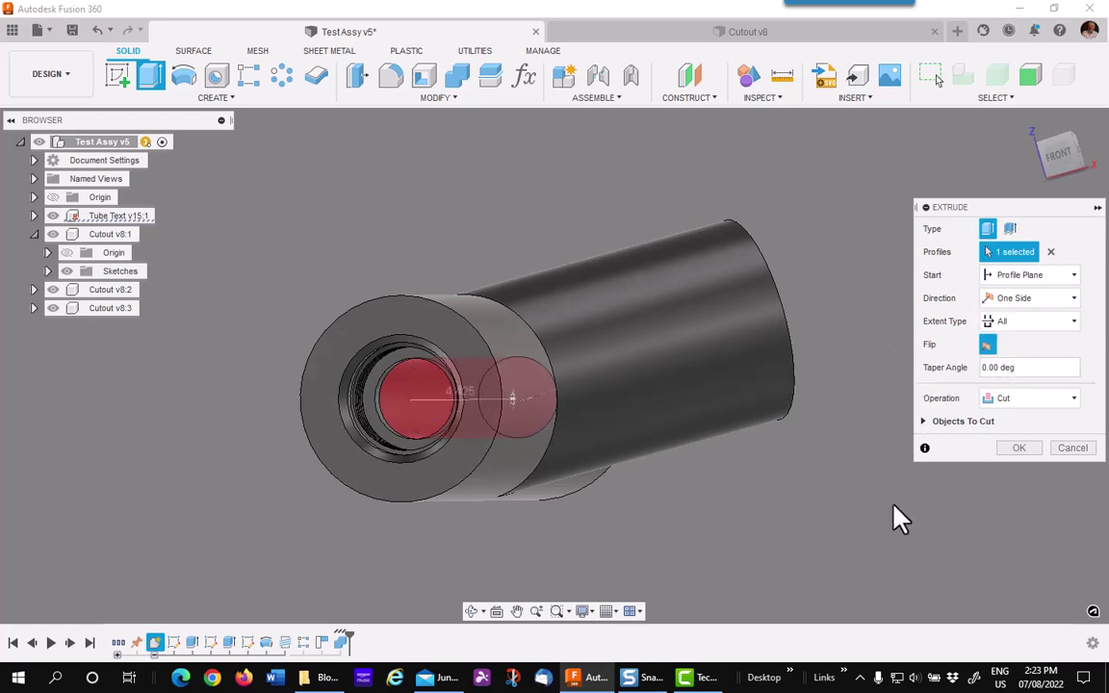
{"action": "left_click", "coordinate": [1023, 450]}
Extrude-cut the other end's inner hole profile To Object, up to the bore face.
{"action": "middle_click_drag", "start_coordinate": [916, 485], "coordinate": [534, 338], "text": "shift"}
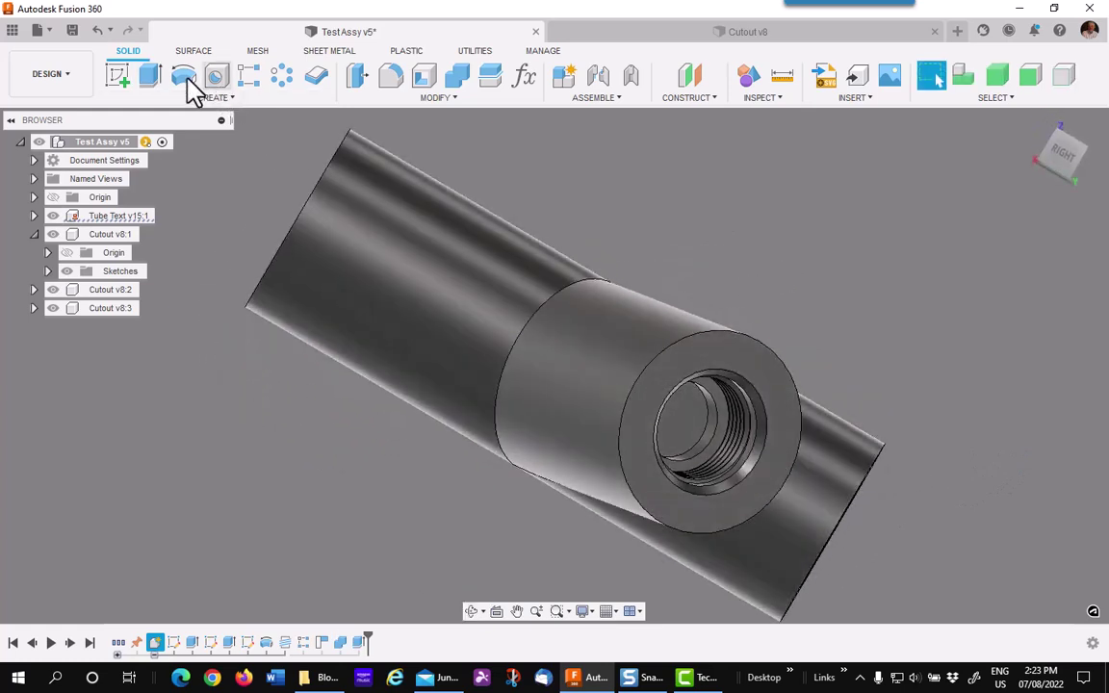
{"action": "left_click", "coordinate": [149, 77]}
{"action": "left_click", "coordinate": [684, 433]}
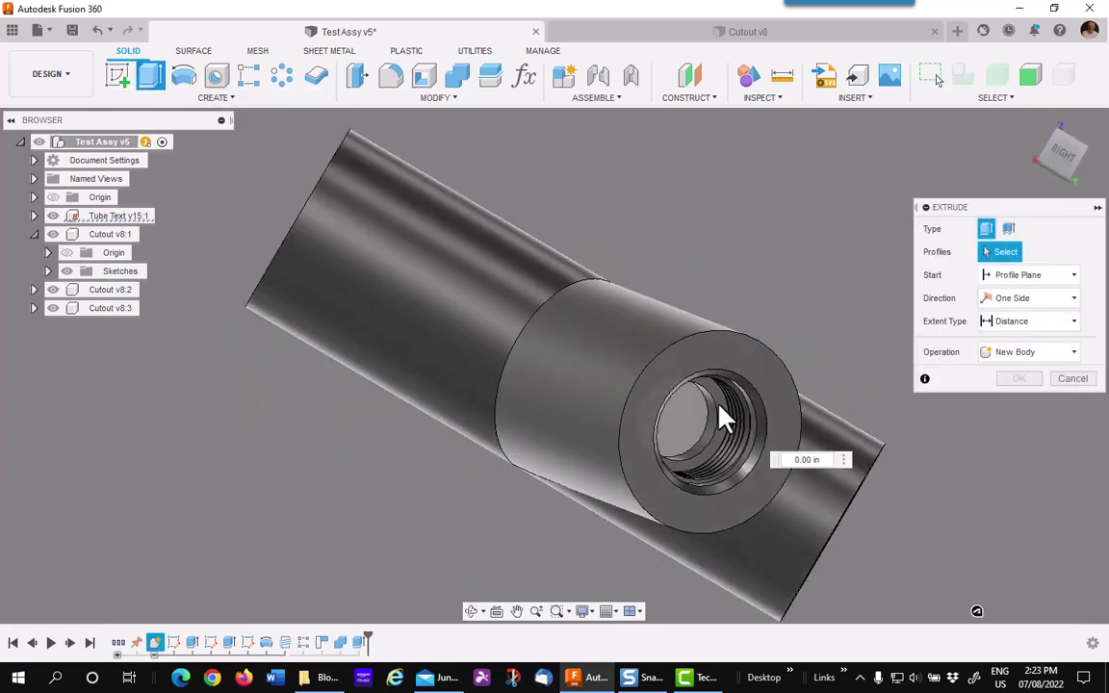
{"action": "left_click", "coordinate": [1055, 322]}
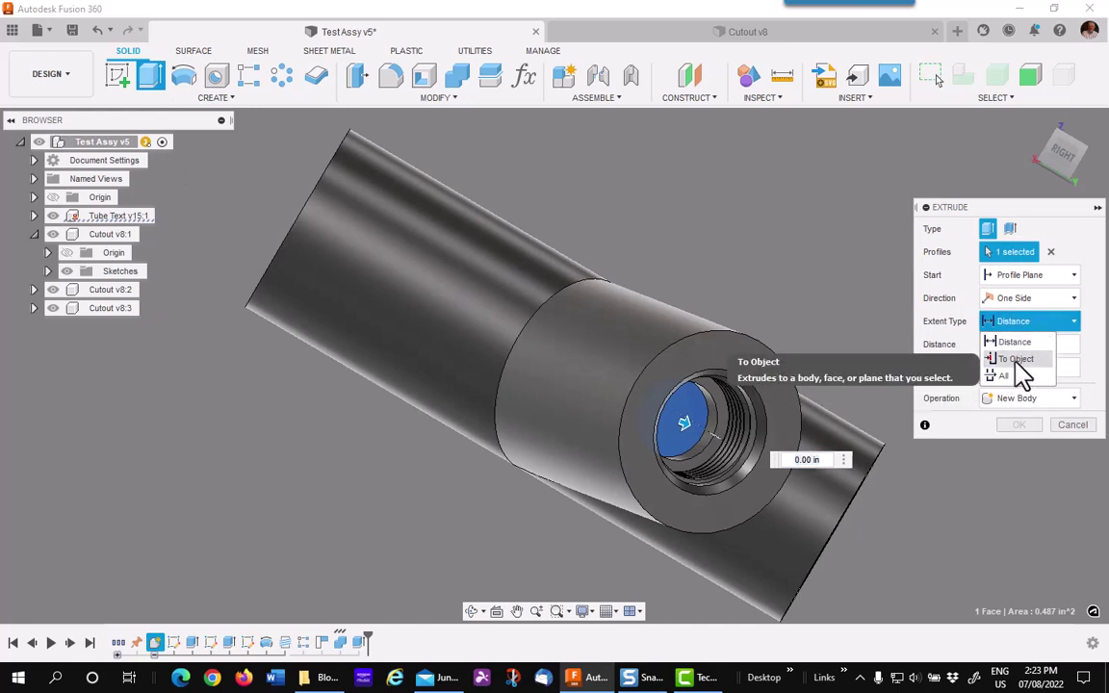
{"action": "left_click", "coordinate": [1016, 361]}
{"action": "middle_click_drag", "start_coordinate": [651, 264], "coordinate": [434, 366], "text": "shift"}
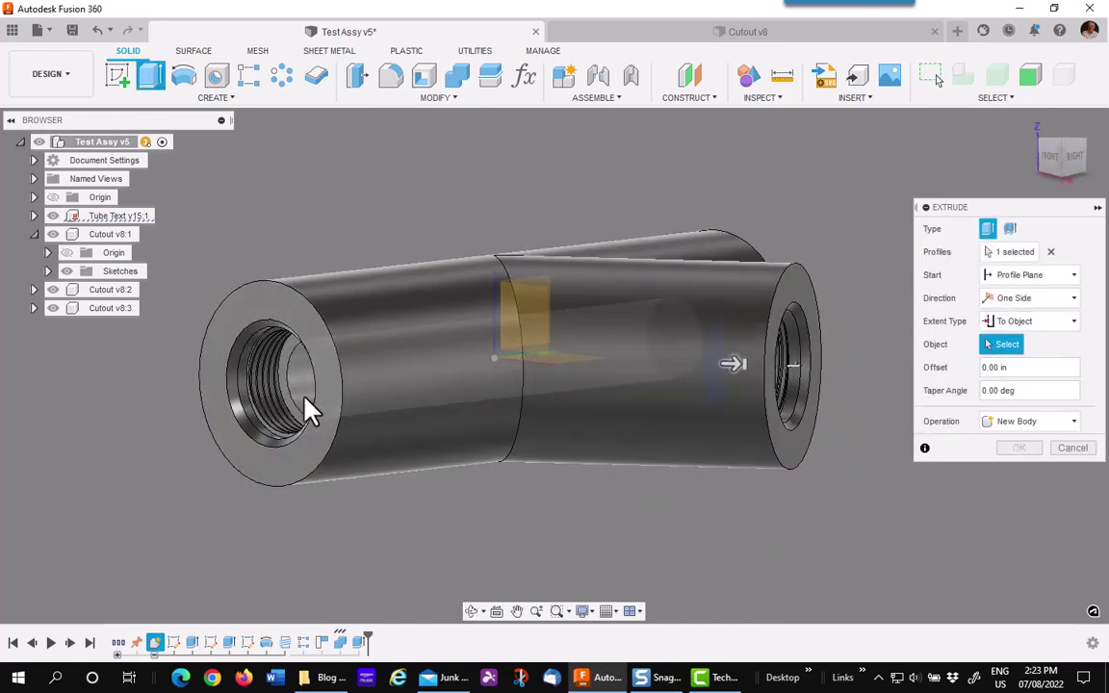
{"action": "left_click", "coordinate": [314, 403]}
{"action": "left_click", "coordinate": [1016, 518]}
{"action": "middle_click_drag", "start_coordinate": [883, 512], "coordinate": [619, 414], "text": "shift"}
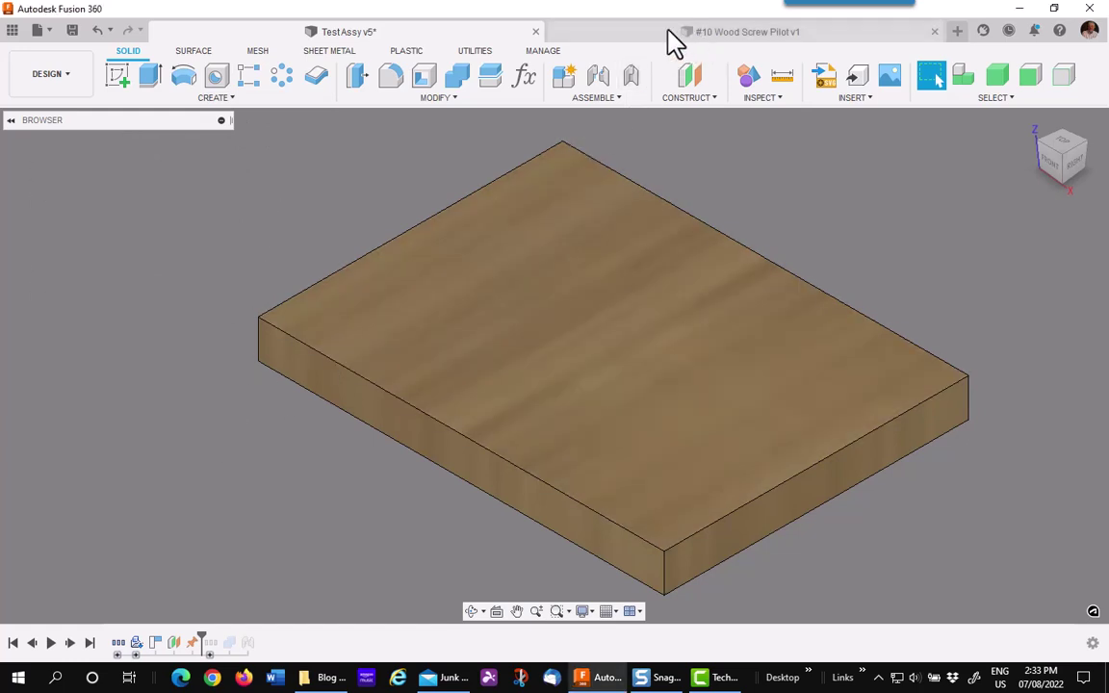
View the #10 Wood Screw Pilot design, then return to TestAssy with the Data Panel open.
{"action": "left_click", "coordinate": [635, 36]}
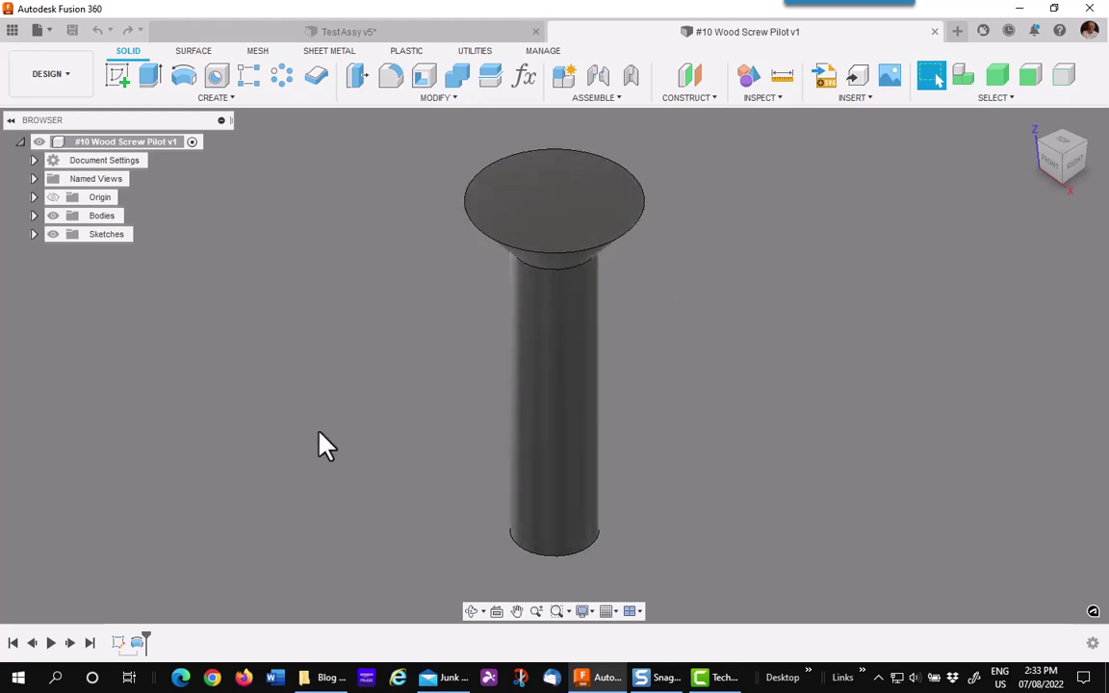
{"action": "left_click", "coordinate": [337, 34]}
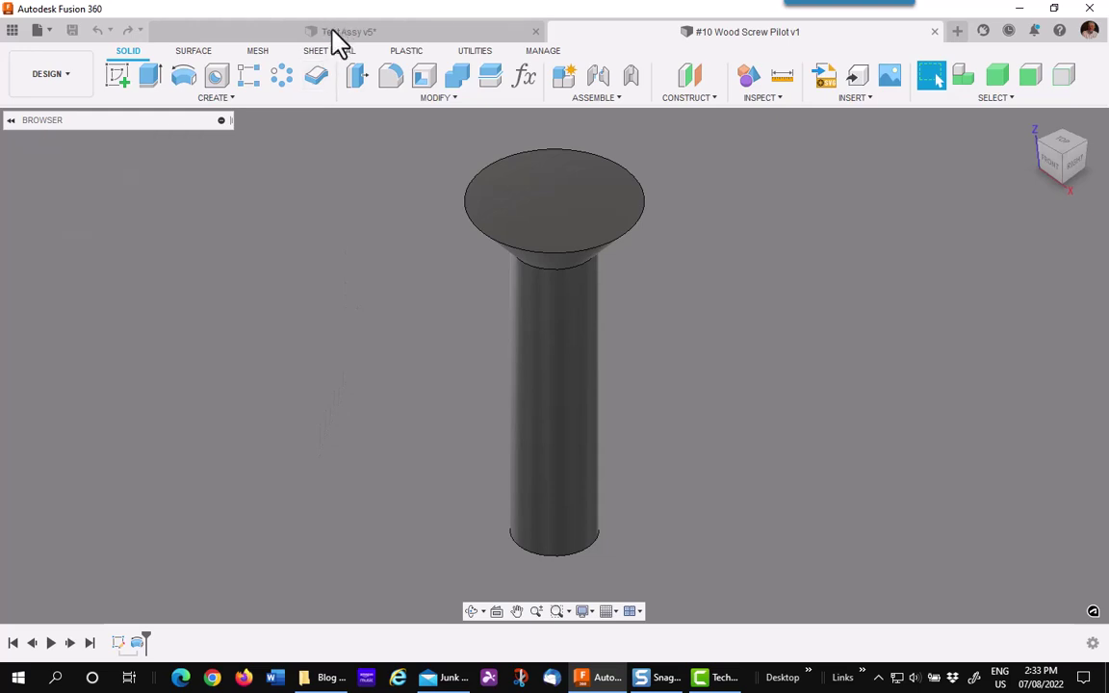
{"action": "left_click", "coordinate": [12, 32]}
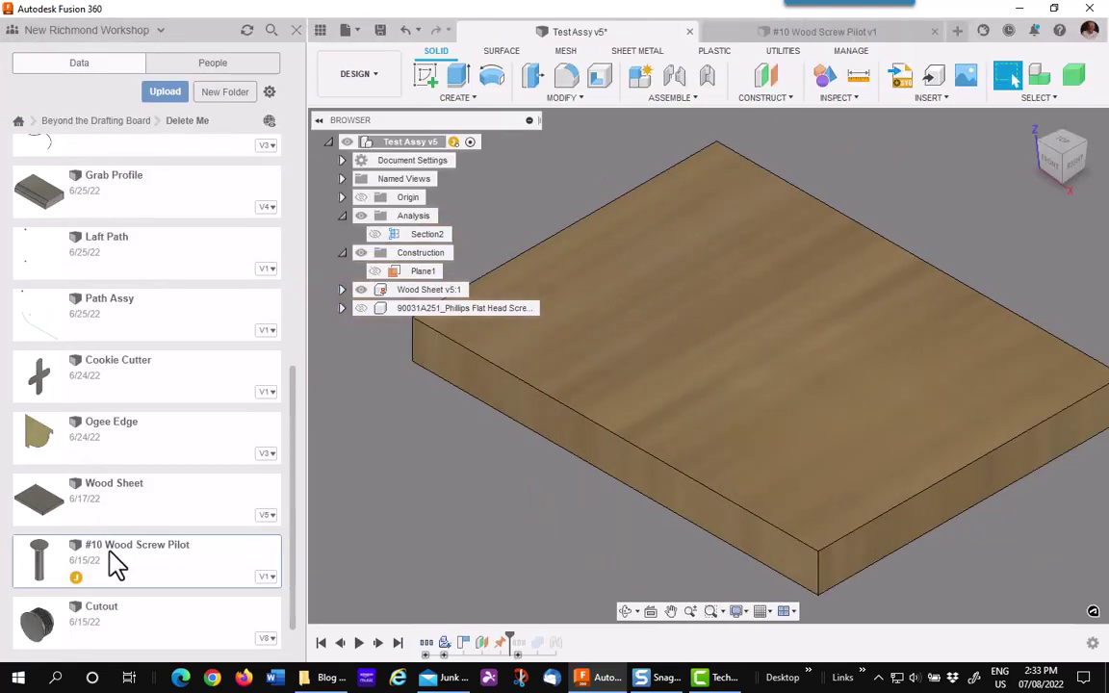
Insert the #10 Wood Screw Pilot and snap its head edge to the board's far corner.
{"action": "left_click_drag", "start_coordinate": [109, 553], "coordinate": [384, 534]}
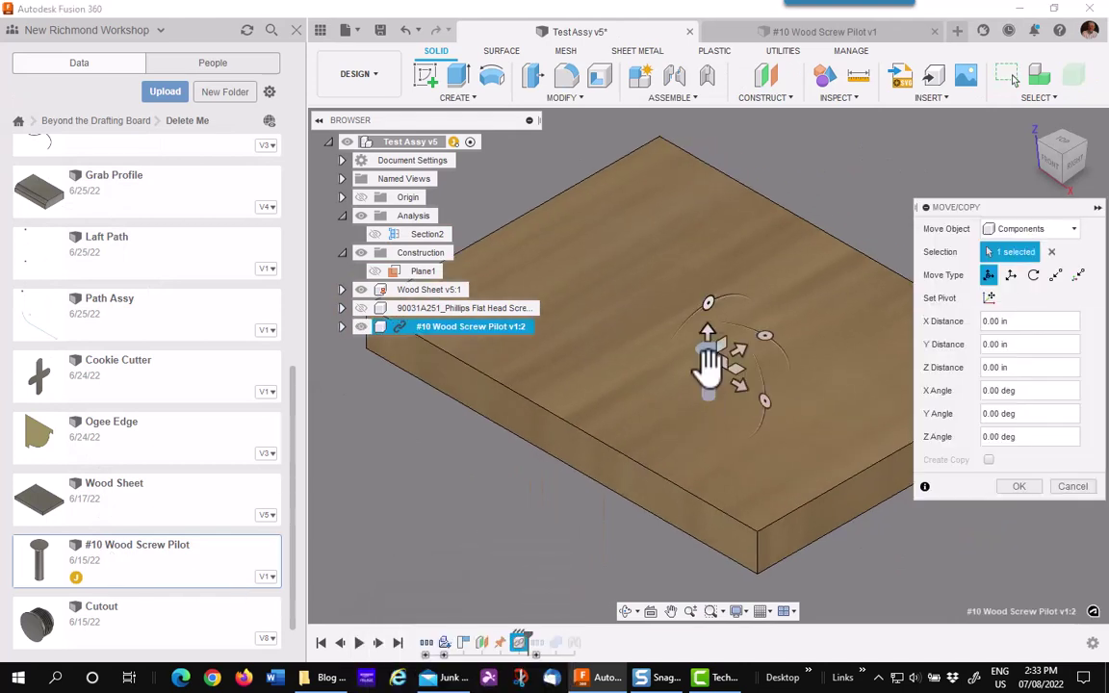
{"action": "left_click", "coordinate": [1057, 277]}
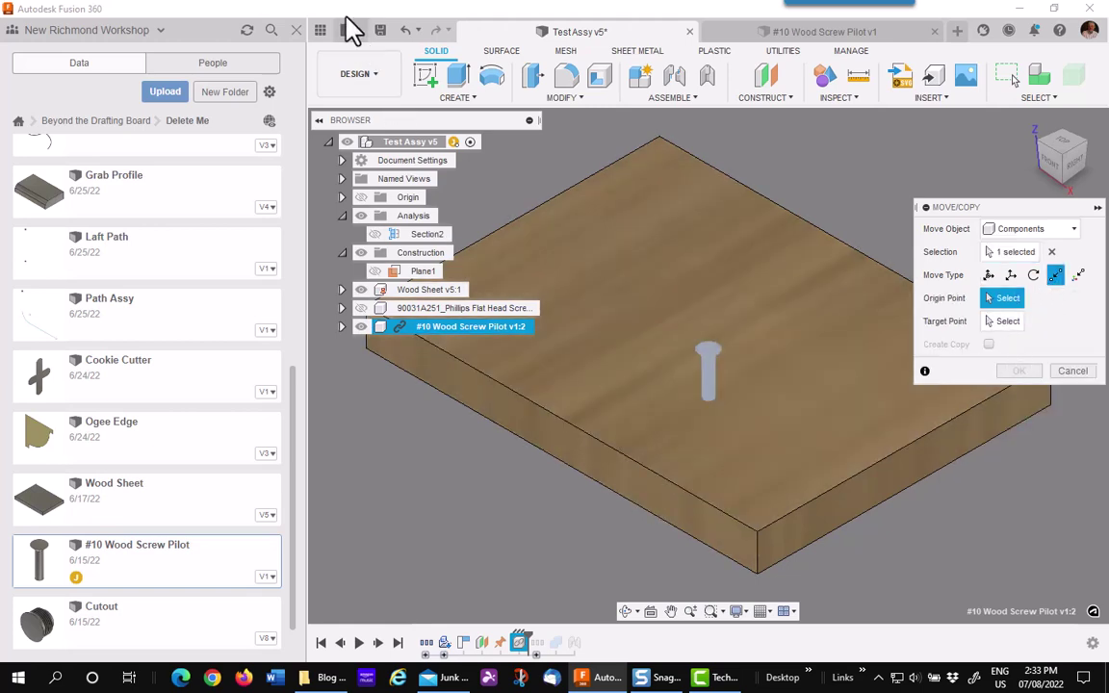
{"action": "left_click", "coordinate": [319, 32]}
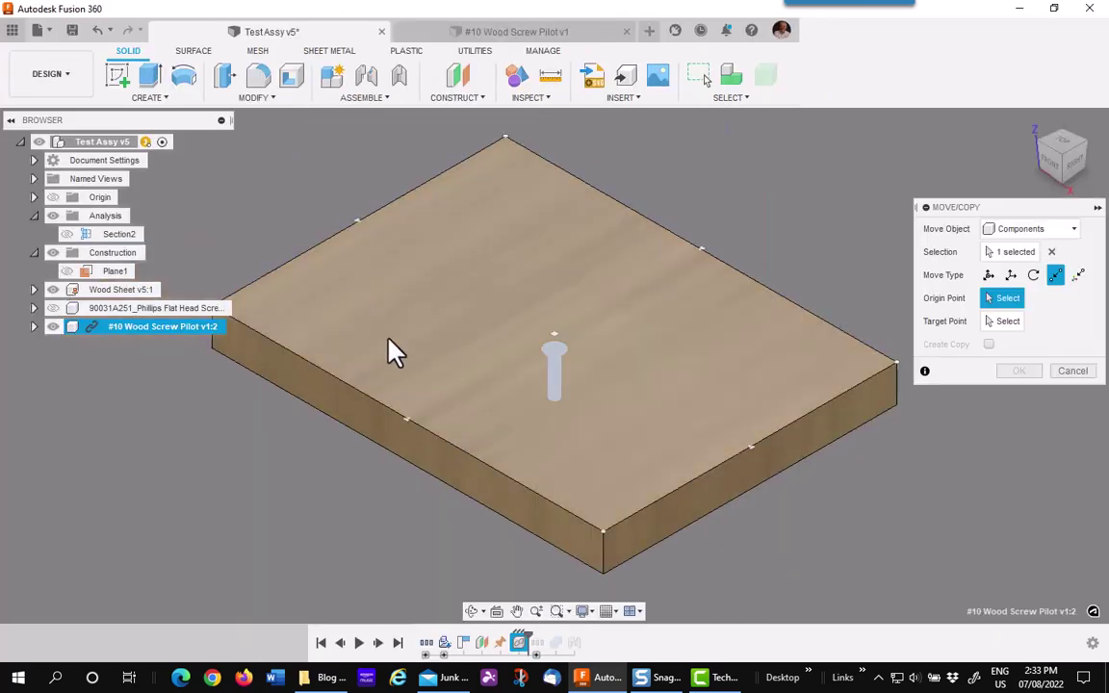
{"action": "scroll", "coordinate": [577, 366], "scroll_direction": "up", "scroll_amount": 5}
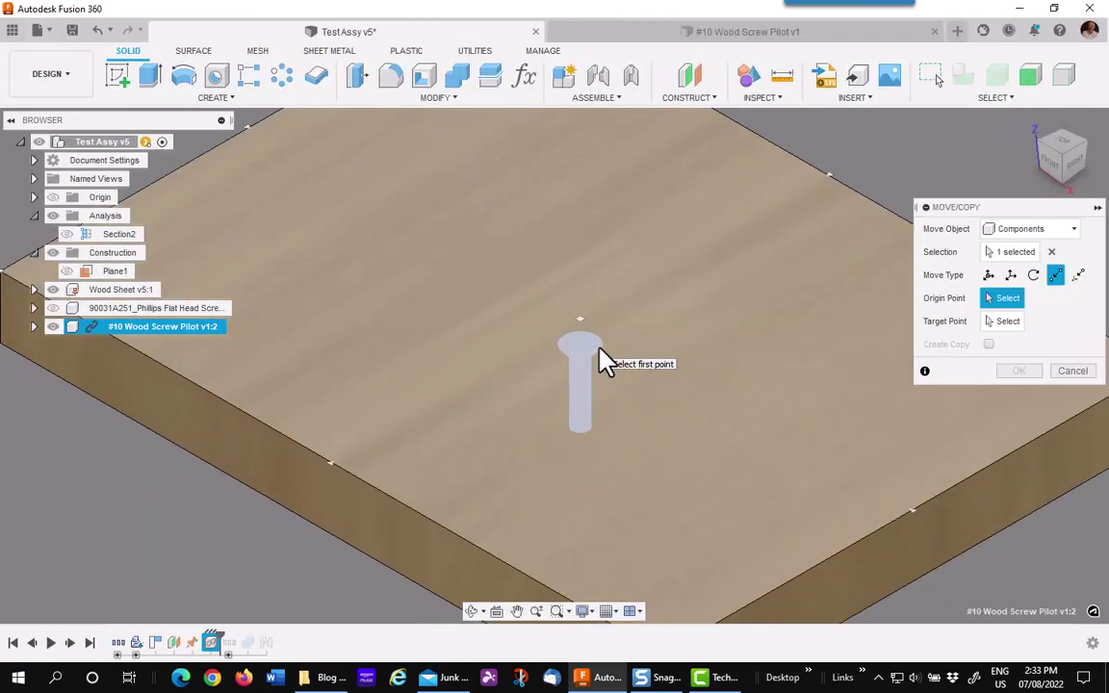
{"action": "left_click", "coordinate": [602, 359]}
{"action": "left_click", "coordinate": [616, 412]}
{"action": "scroll", "coordinate": [693, 289], "scroll_direction": "down", "scroll_amount": 3}
{"action": "scroll", "coordinate": [822, 330], "scroll_direction": "up", "scroll_amount": 4}
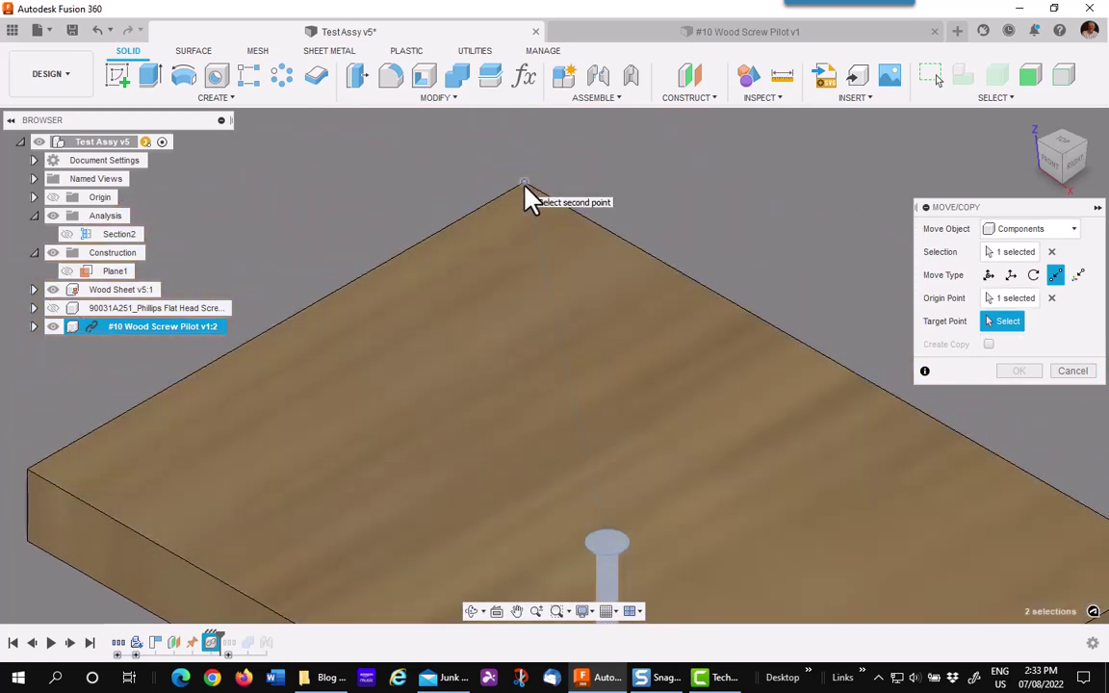
{"action": "left_click", "coordinate": [525, 186]}
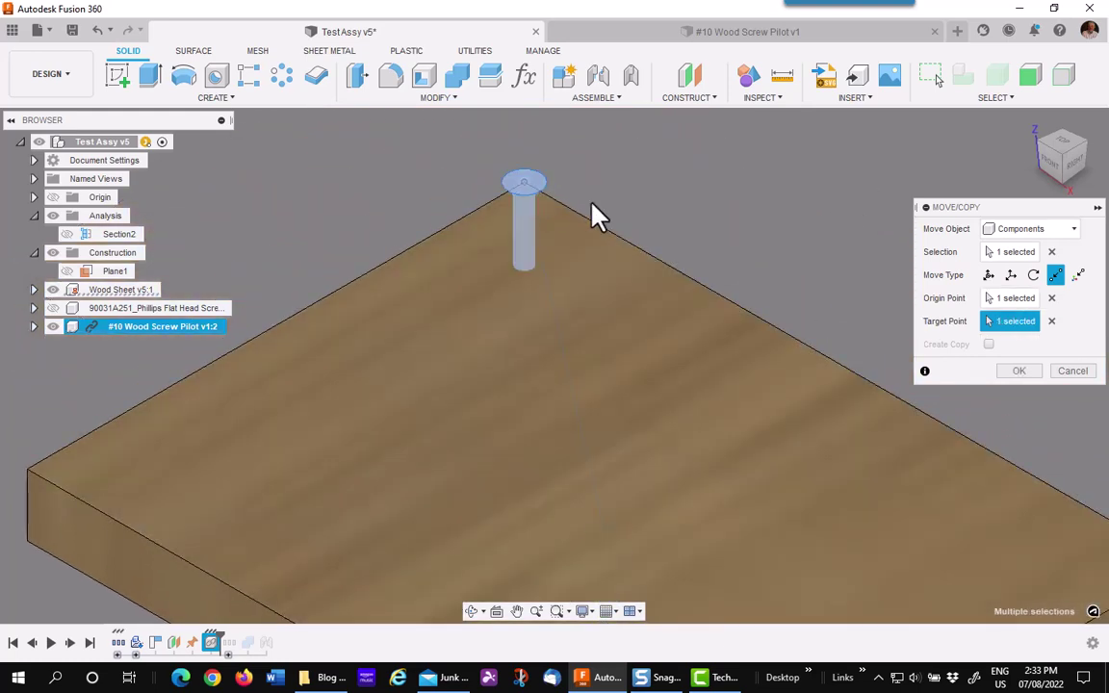
Translate the screw pilot inward from the corner along X and Y.
{"action": "left_click", "coordinate": [1011, 275]}
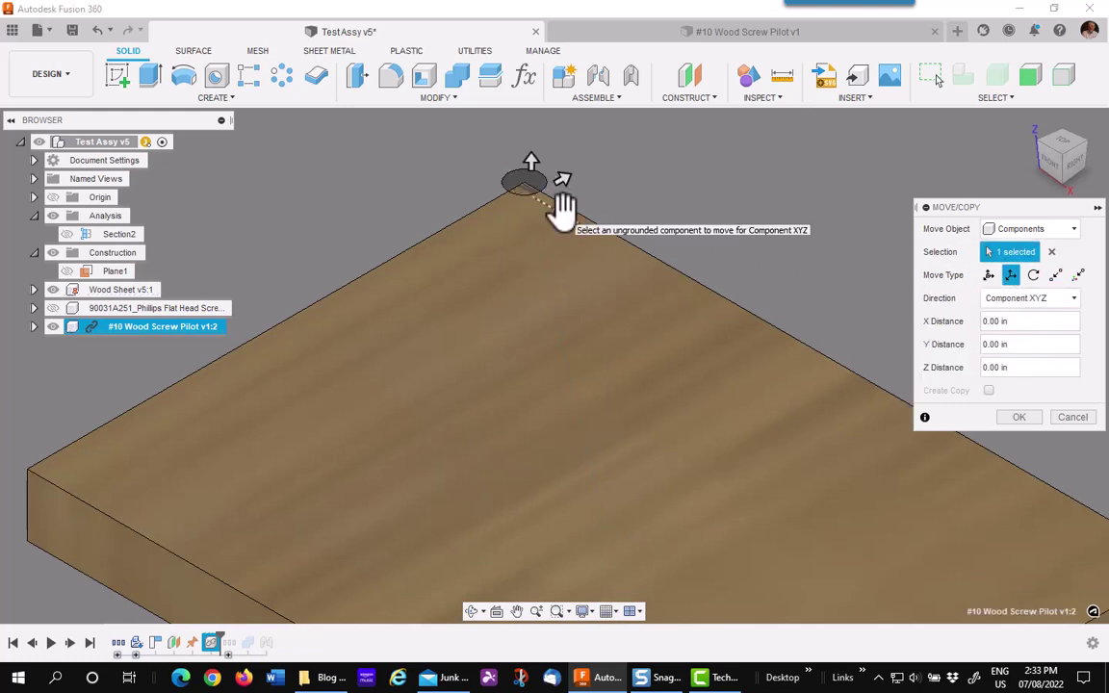
{"action": "left_click_drag", "start_coordinate": [563, 198], "coordinate": [590, 256]}
{"action": "left_click", "coordinate": [1019, 418]}
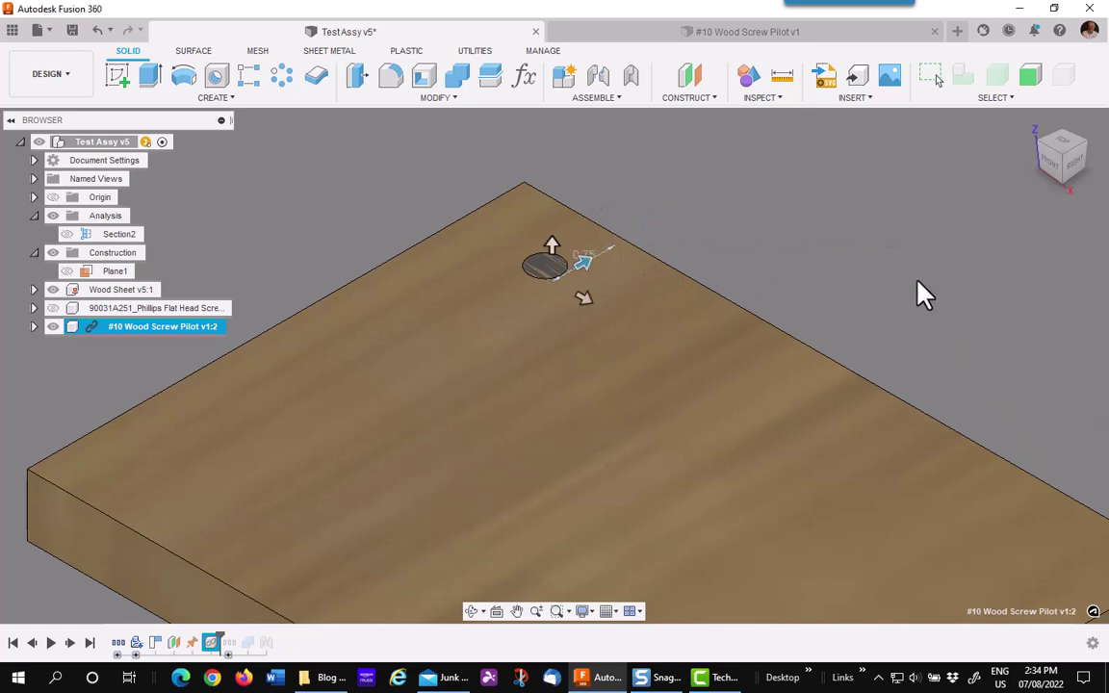
Break the link on the #10 Wood Screw Pilot component in the Browser.
{"action": "scroll", "coordinate": [321, 234], "scroll_direction": "down", "scroll_amount": 2}
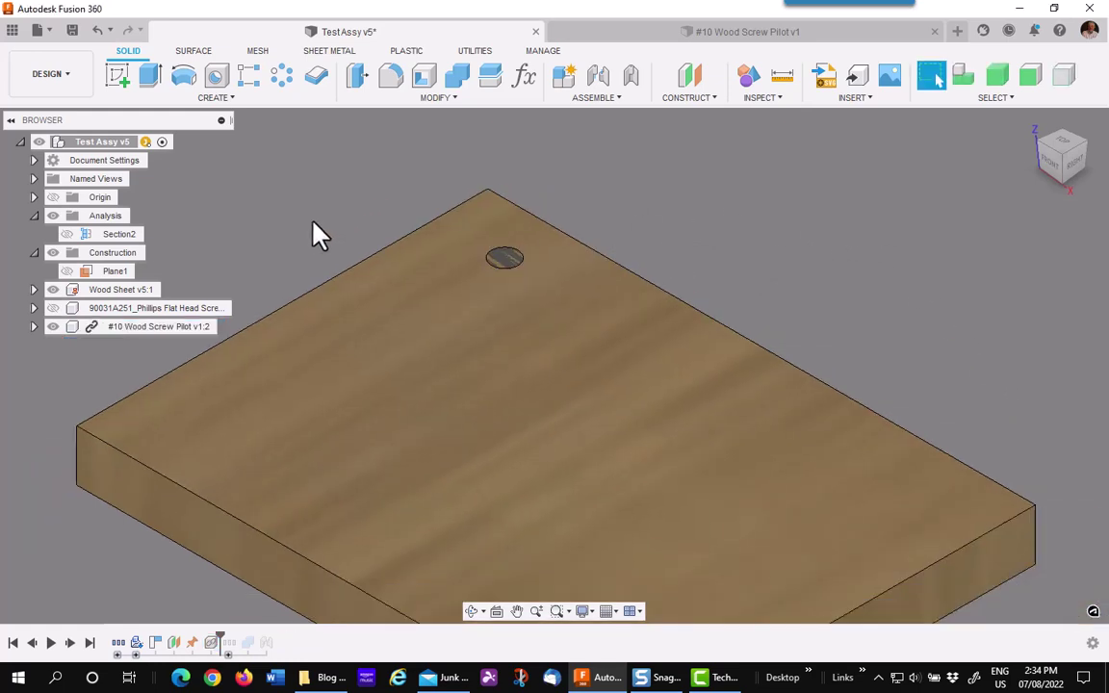
{"action": "middle_click_drag", "start_coordinate": [315, 235], "coordinate": [367, 183]}
{"action": "right_click", "coordinate": [94, 328]}
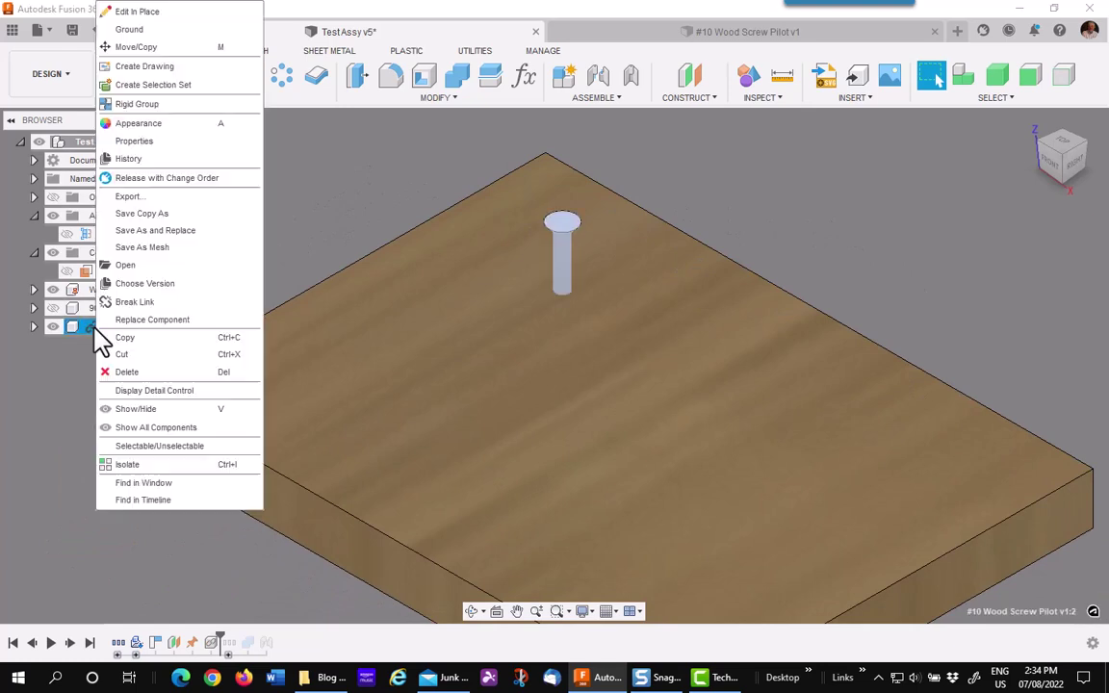
{"action": "left_click", "coordinate": [135, 304]}
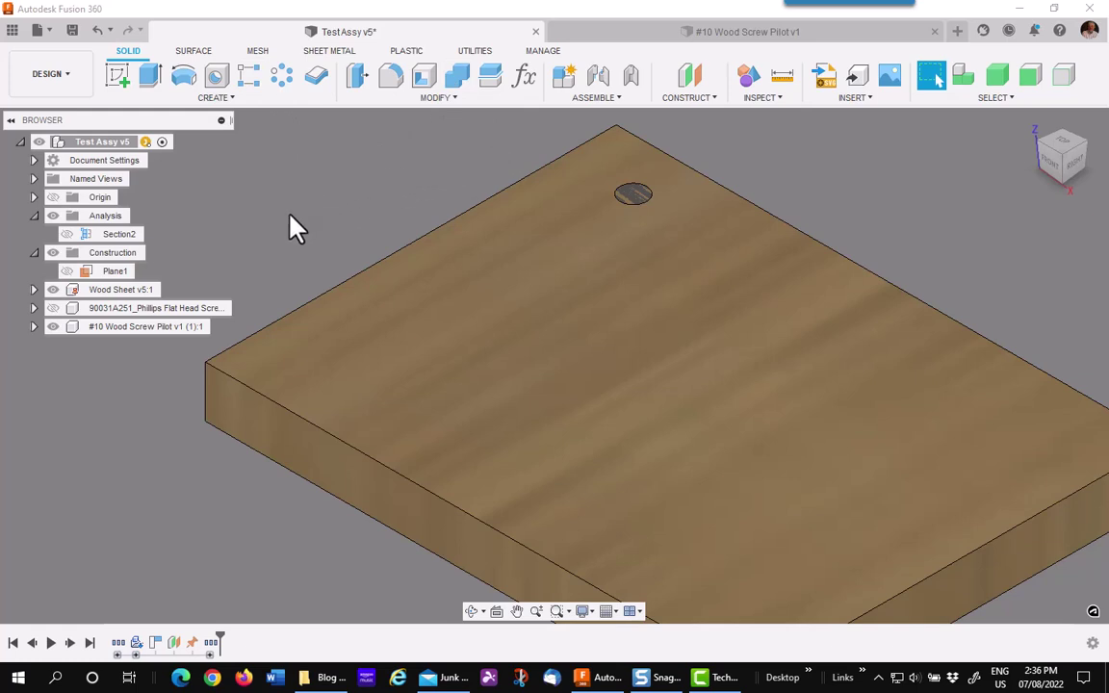
Combine-cut the screw pilot body from the wood board, then remove the pilot component.
{"action": "left_click", "coordinate": [458, 79]}
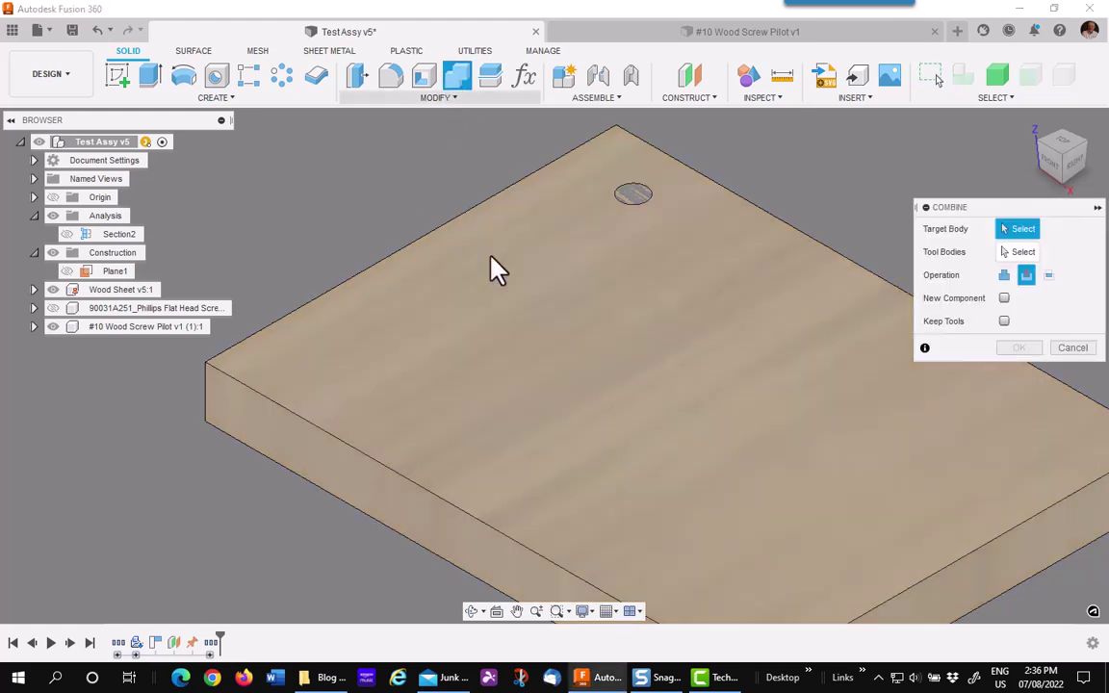
{"action": "left_click", "coordinate": [510, 324]}
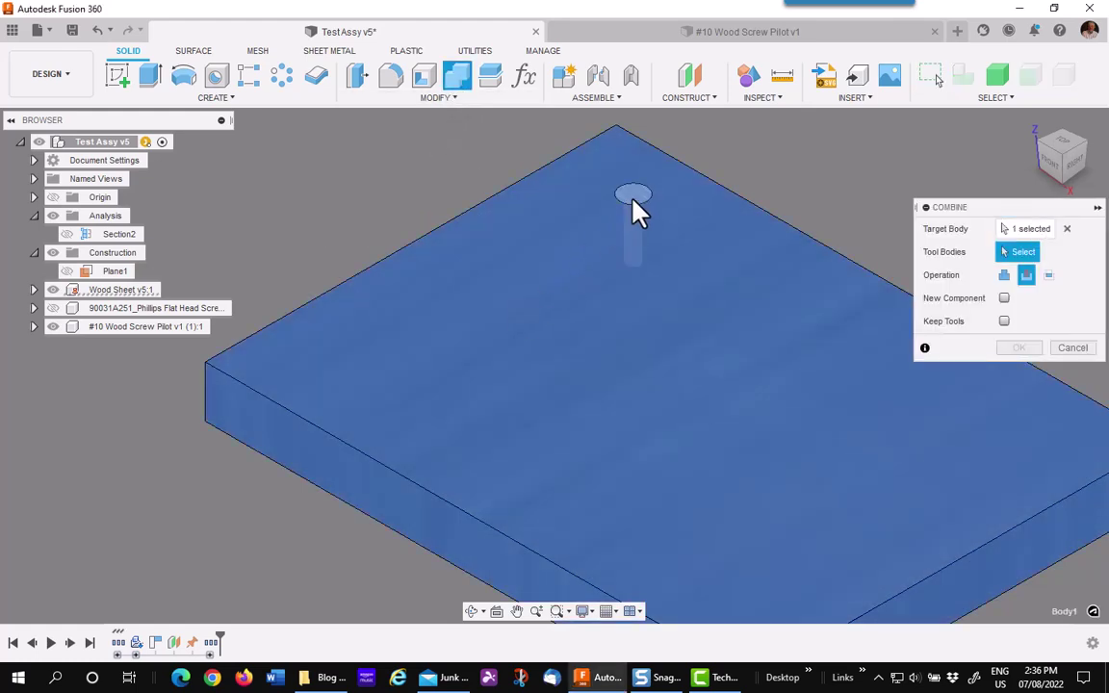
{"action": "left_click", "coordinate": [634, 211]}
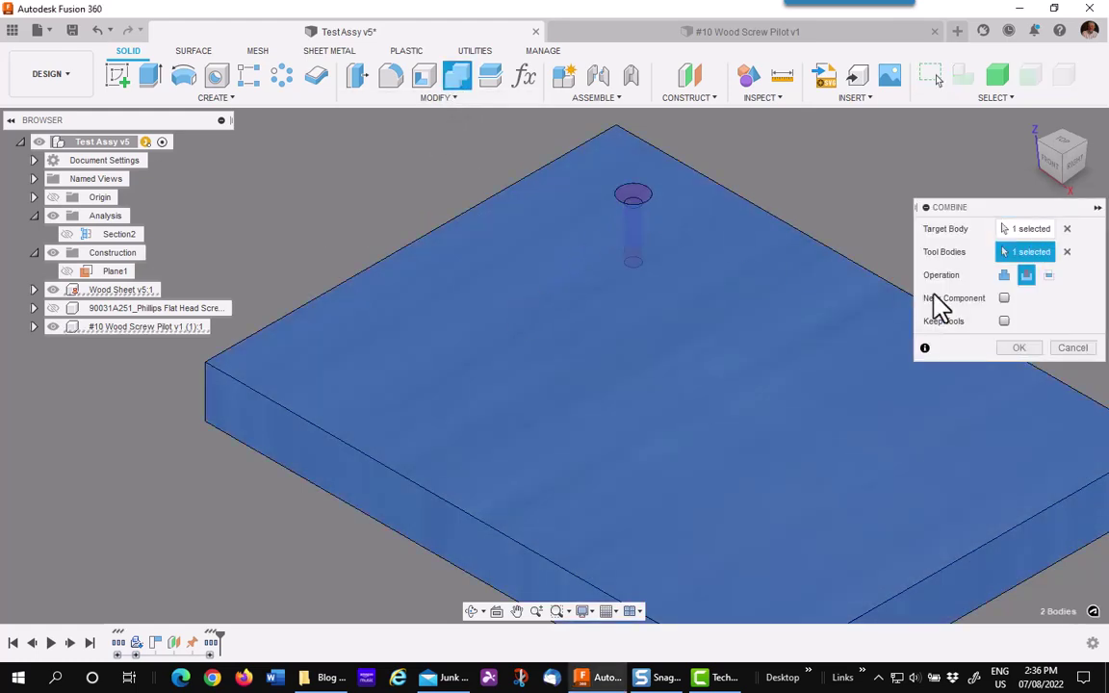
{"action": "left_click", "coordinate": [1020, 348]}
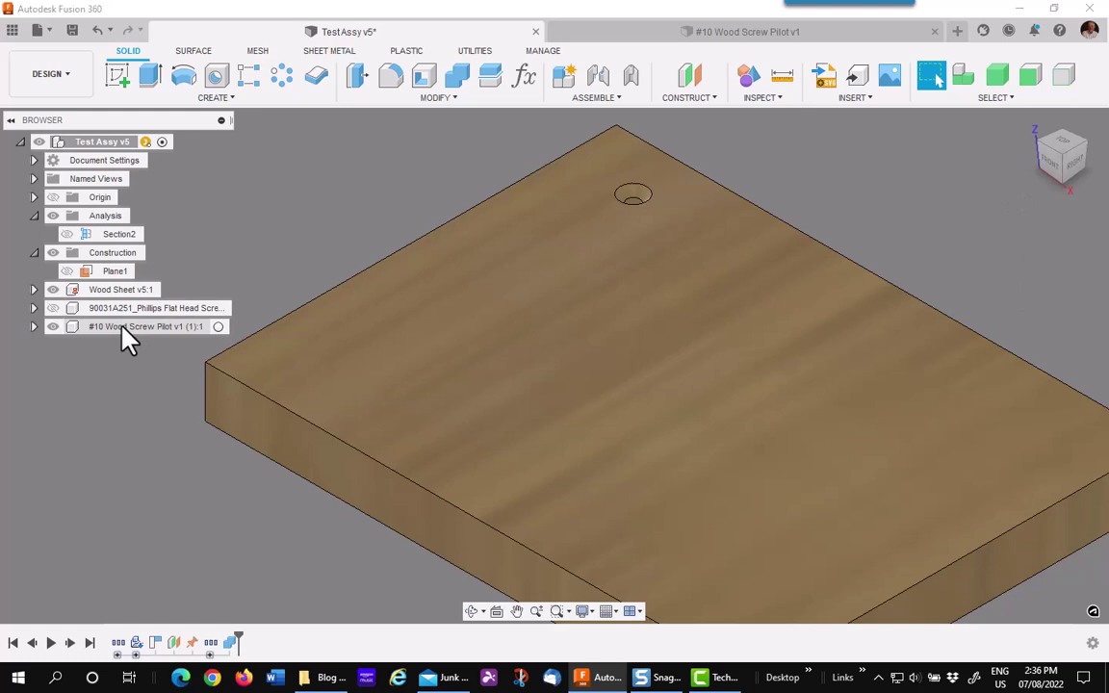
{"action": "right_click", "coordinate": [123, 328]}
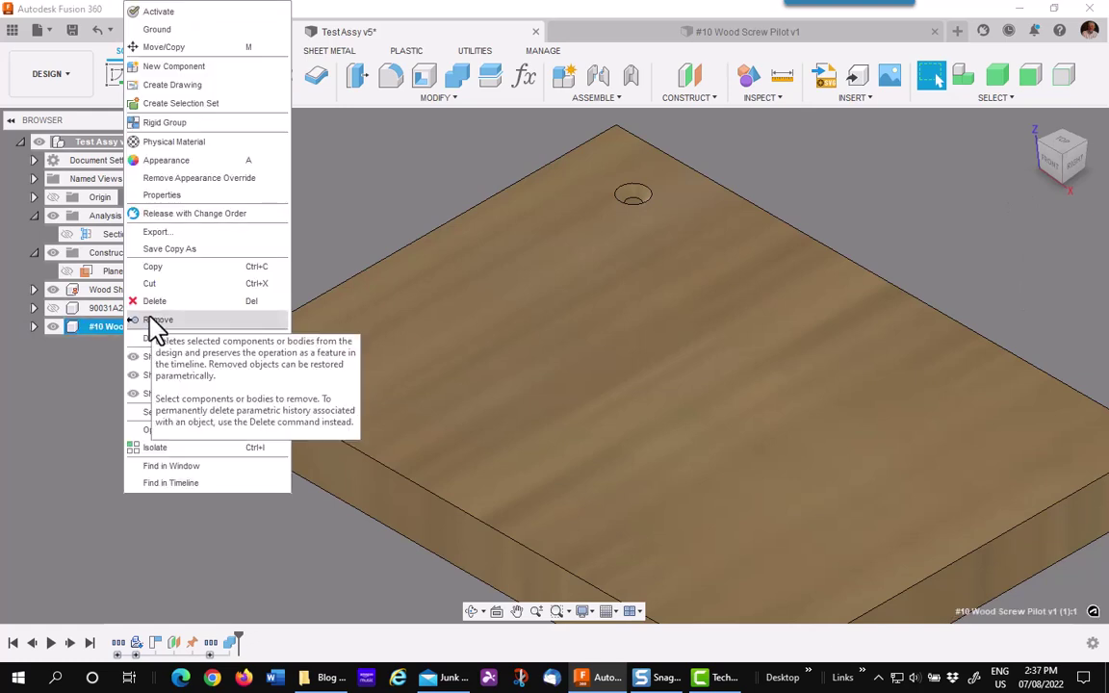
{"action": "left_click", "coordinate": [152, 322]}
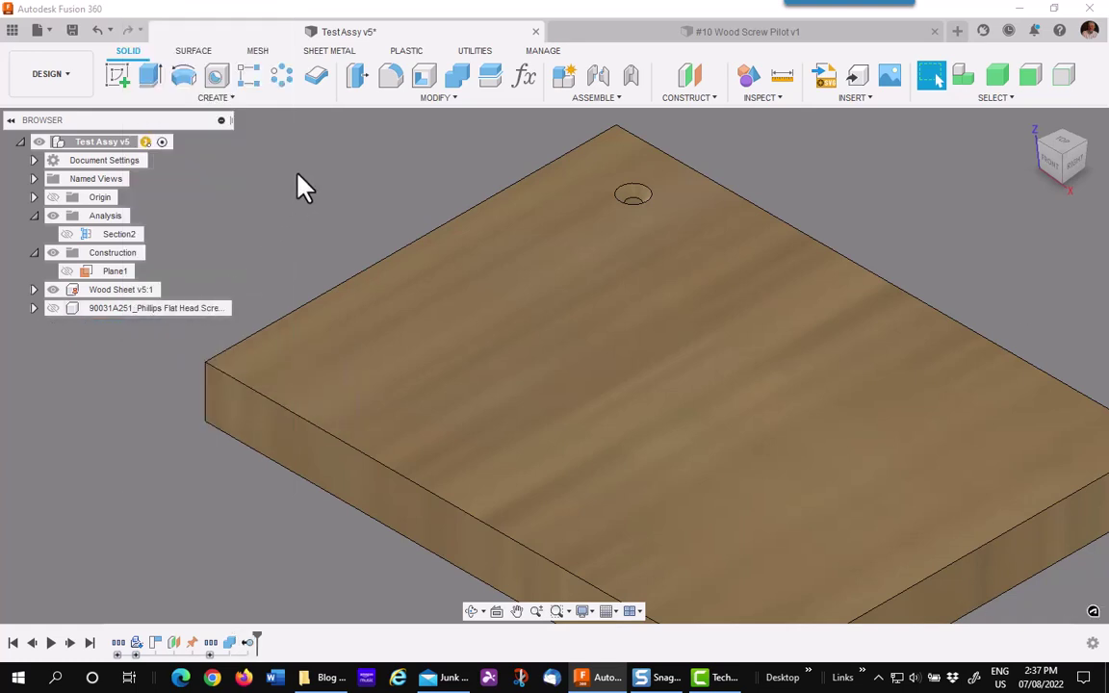
Start a face rectangular pattern of the countersunk hole's faces along the board's top edge.
{"action": "left_click", "coordinate": [250, 77]}
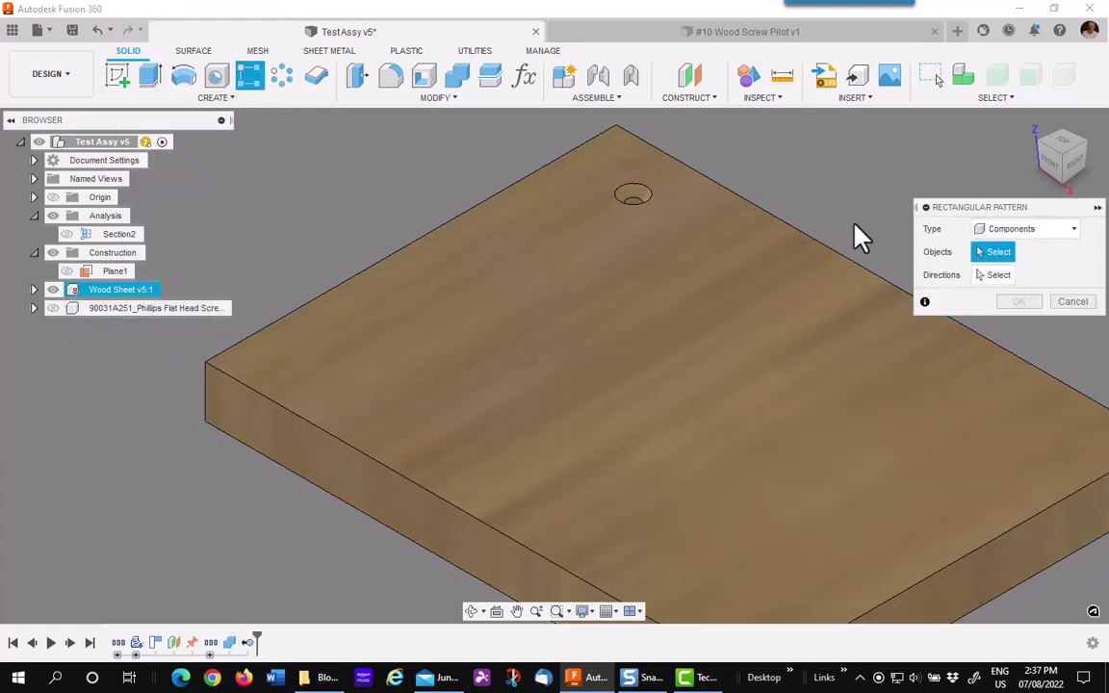
{"action": "left_click", "coordinate": [1036, 235]}
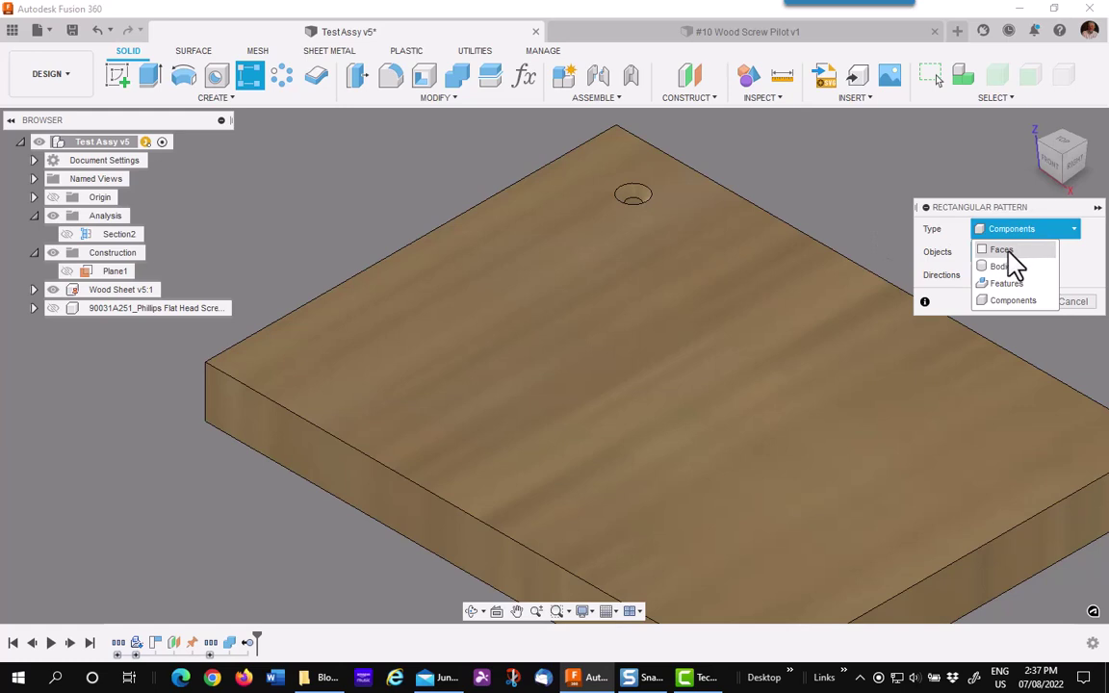
{"action": "left_click", "coordinate": [1005, 249]}
{"action": "scroll", "coordinate": [777, 178], "scroll_direction": "up", "scroll_amount": 2}
{"action": "scroll", "coordinate": [597, 223], "scroll_direction": "up", "scroll_amount": 2}
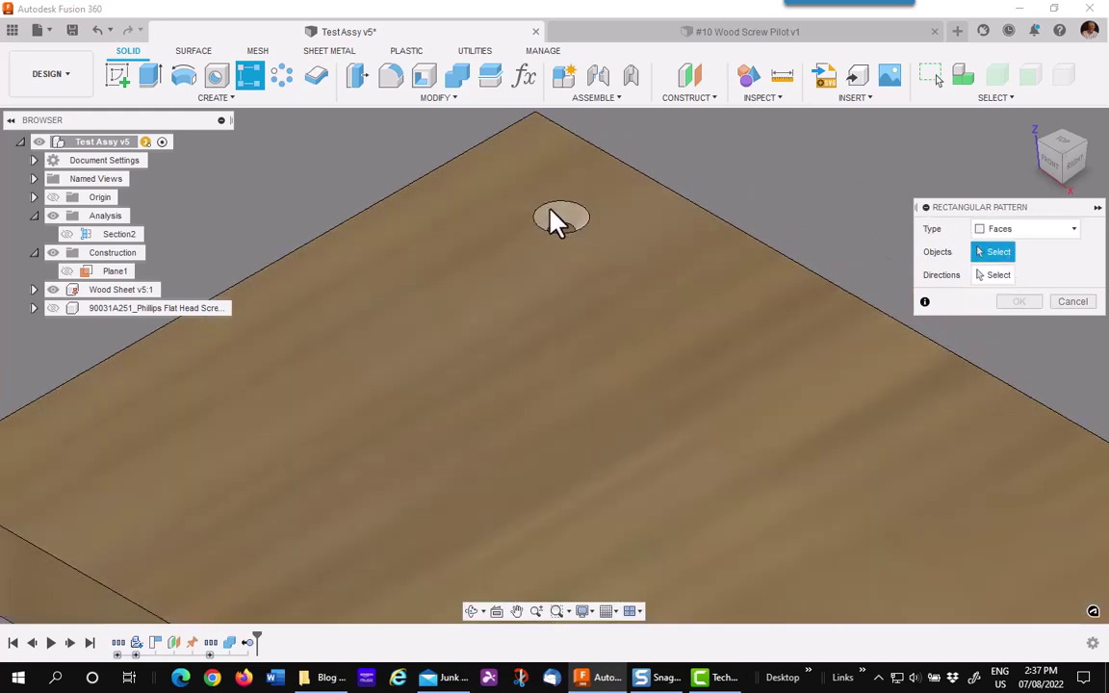
{"action": "left_click", "coordinate": [567, 231]}
{"action": "left_click", "coordinate": [565, 232]}
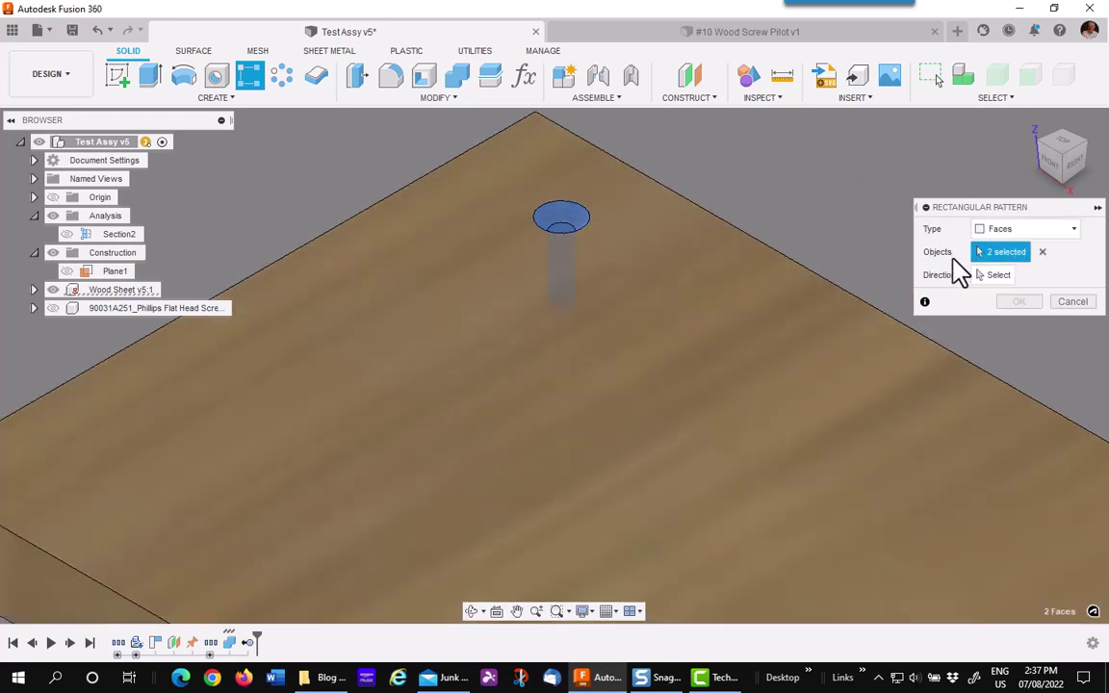
{"action": "left_click", "coordinate": [997, 276]}
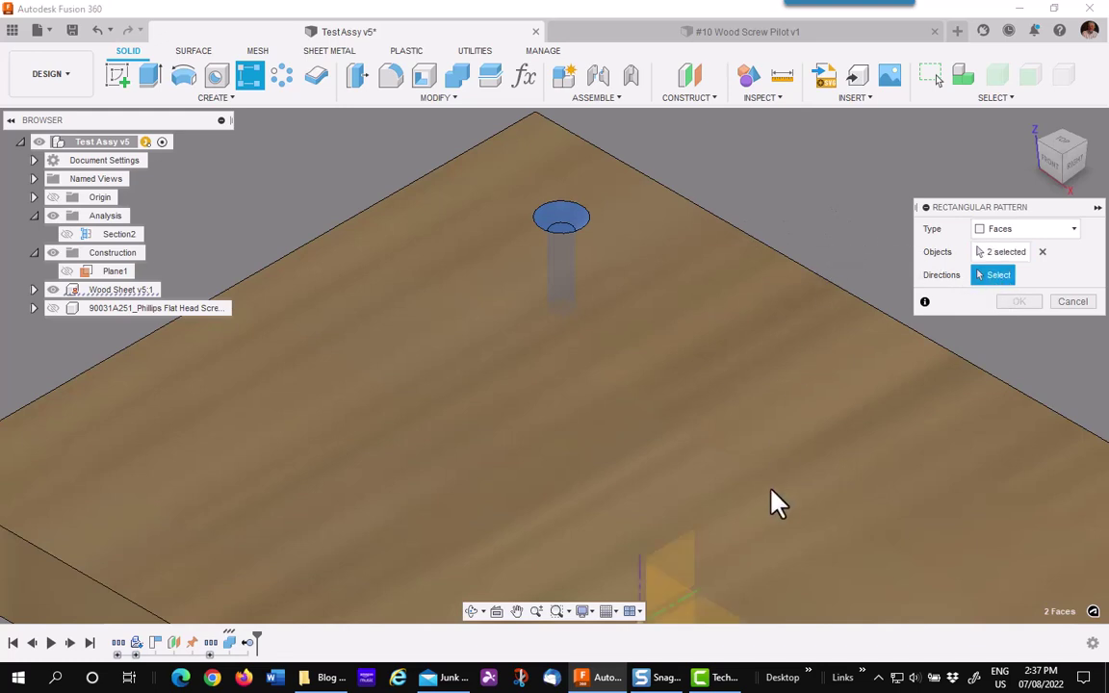
{"action": "left_click", "coordinate": [824, 279]}
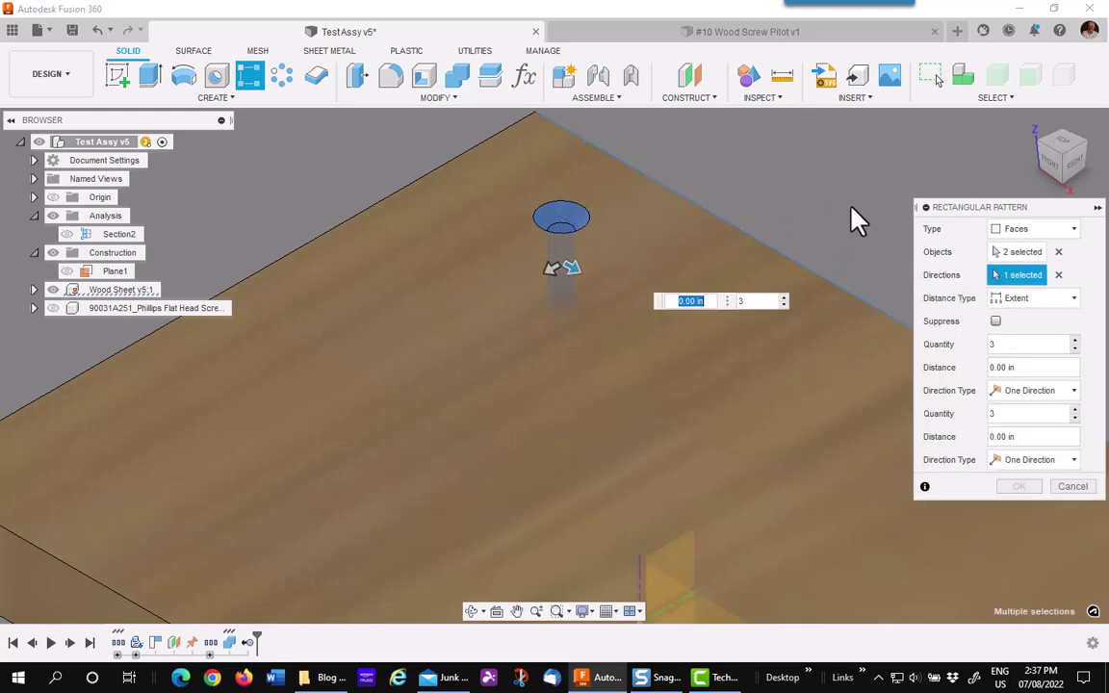
Space the pattern 6 in apart, with 2 copies 4.5 in apart, giving six holes.
{"action": "scroll", "coordinate": [862, 198], "scroll_direction": "down", "scroll_amount": 2}
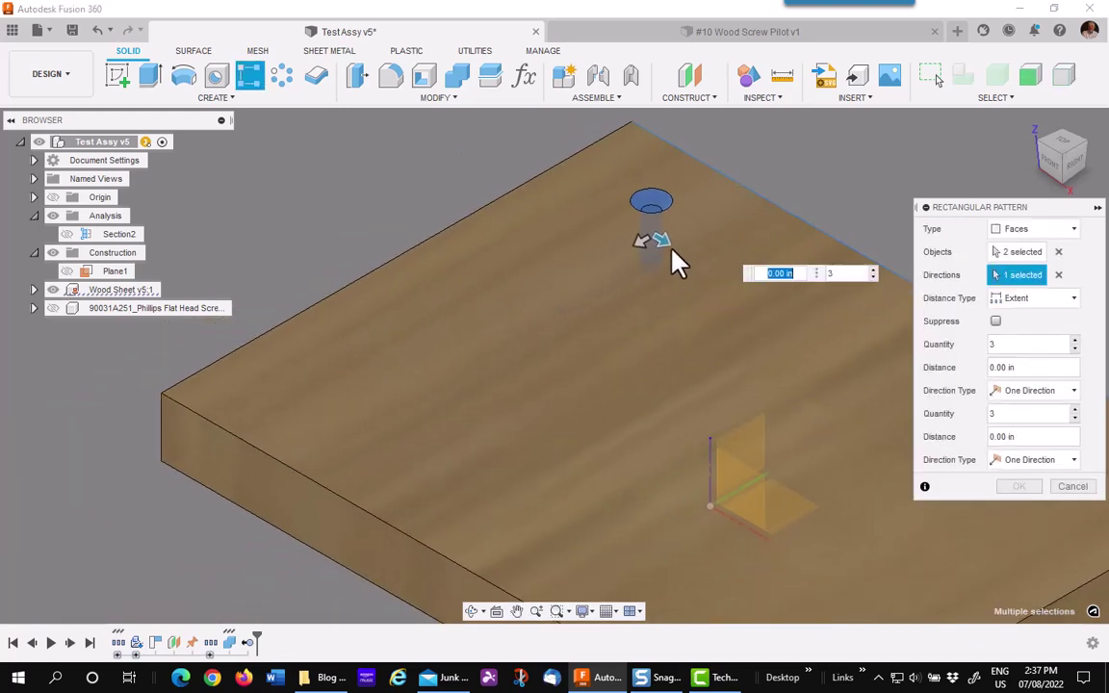
{"action": "left_click_drag", "start_coordinate": [666, 241], "coordinate": [809, 332]}
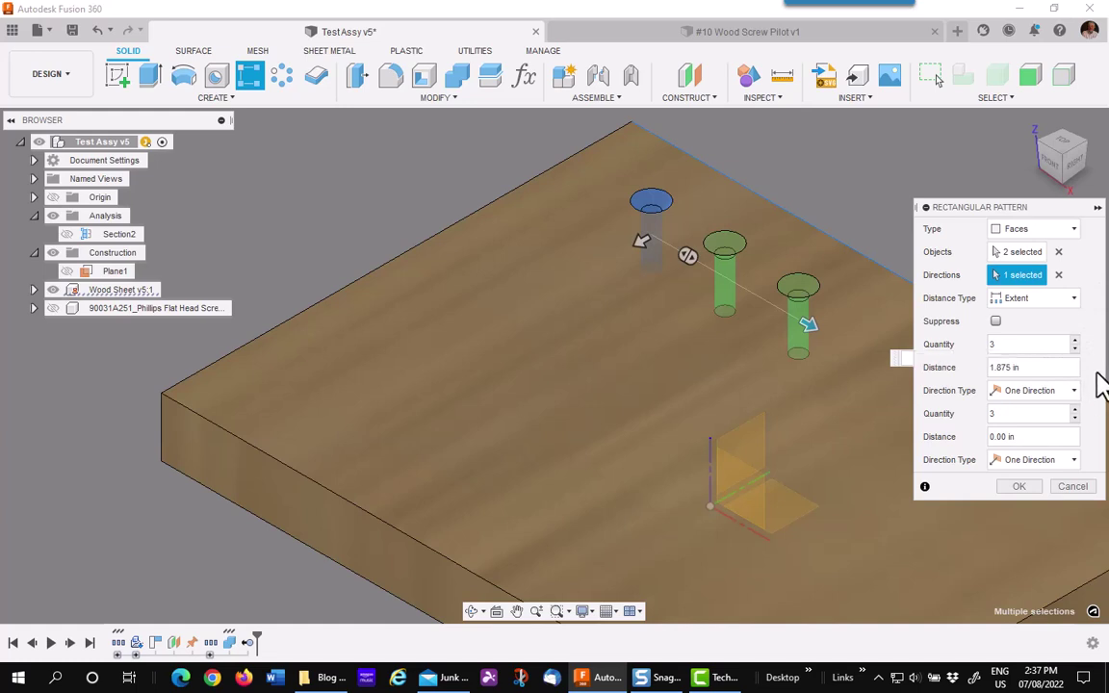
{"action": "left_click", "coordinate": [1090, 368]}
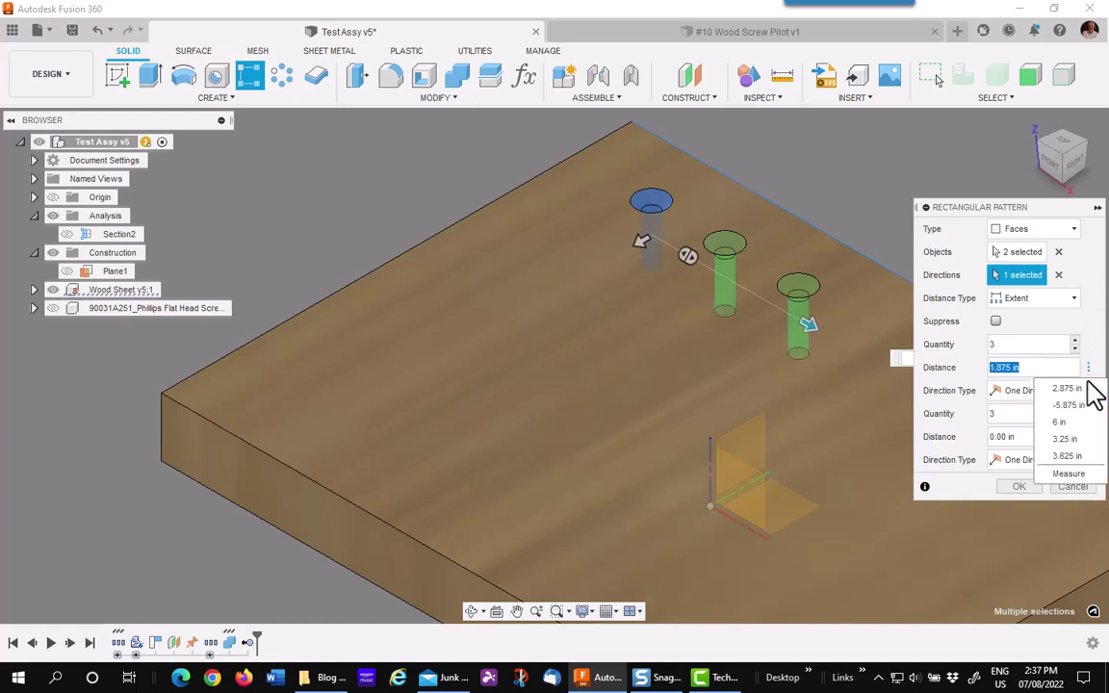
{"action": "left_click", "coordinate": [1064, 423]}
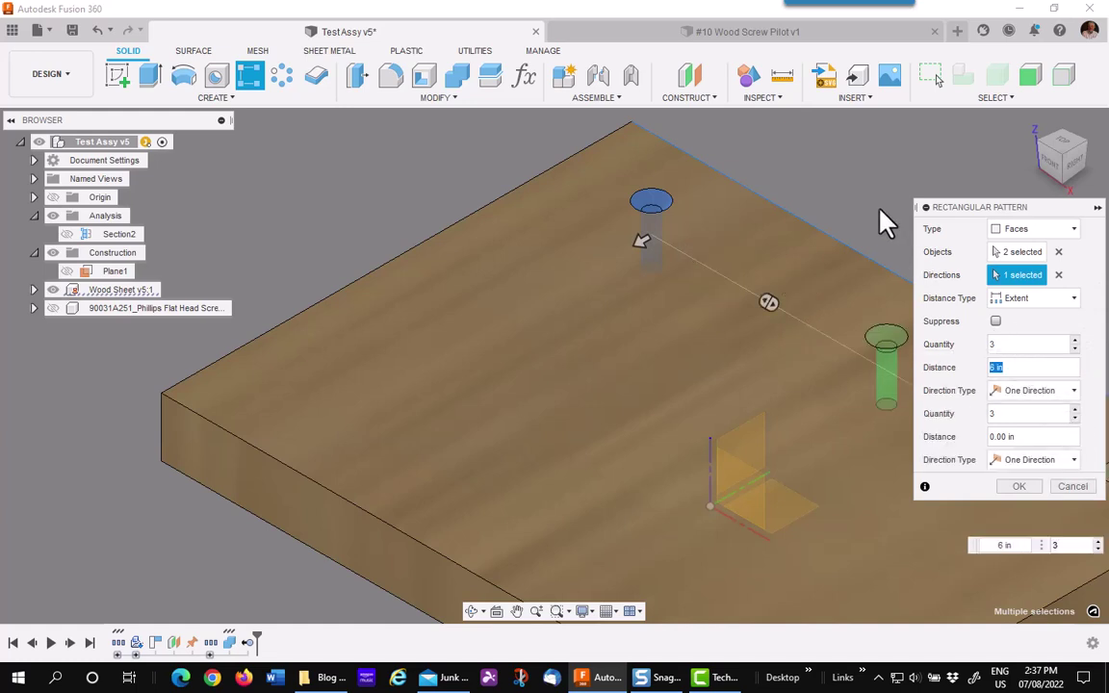
{"action": "left_click", "coordinate": [1074, 418]}
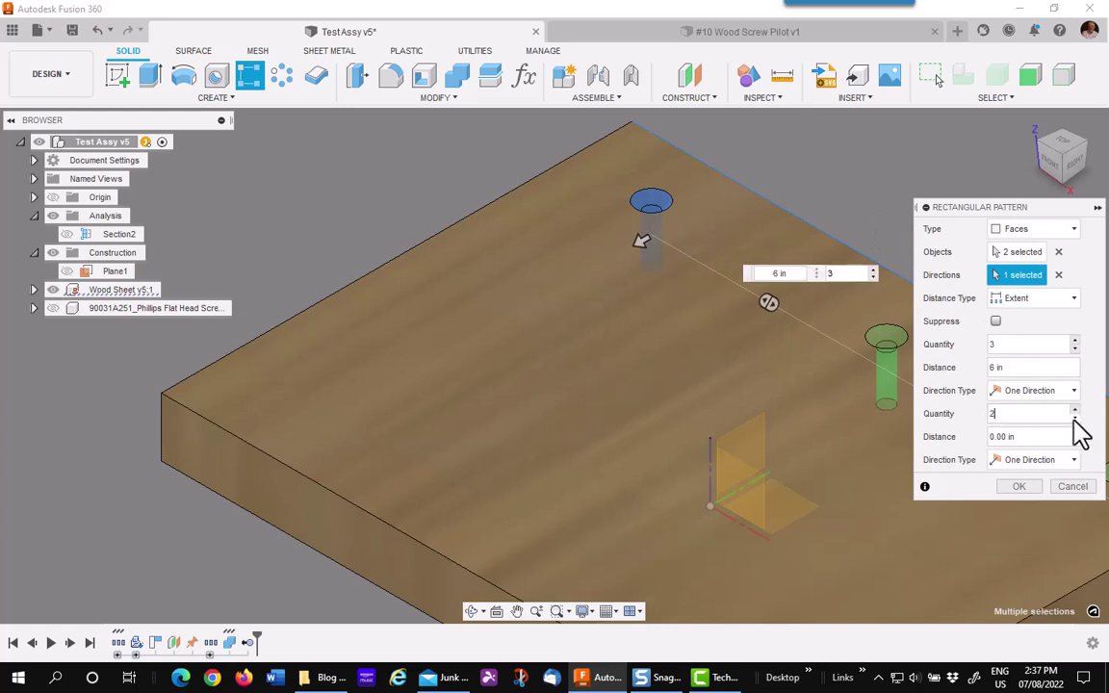
{"action": "left_click", "coordinate": [1089, 437]}
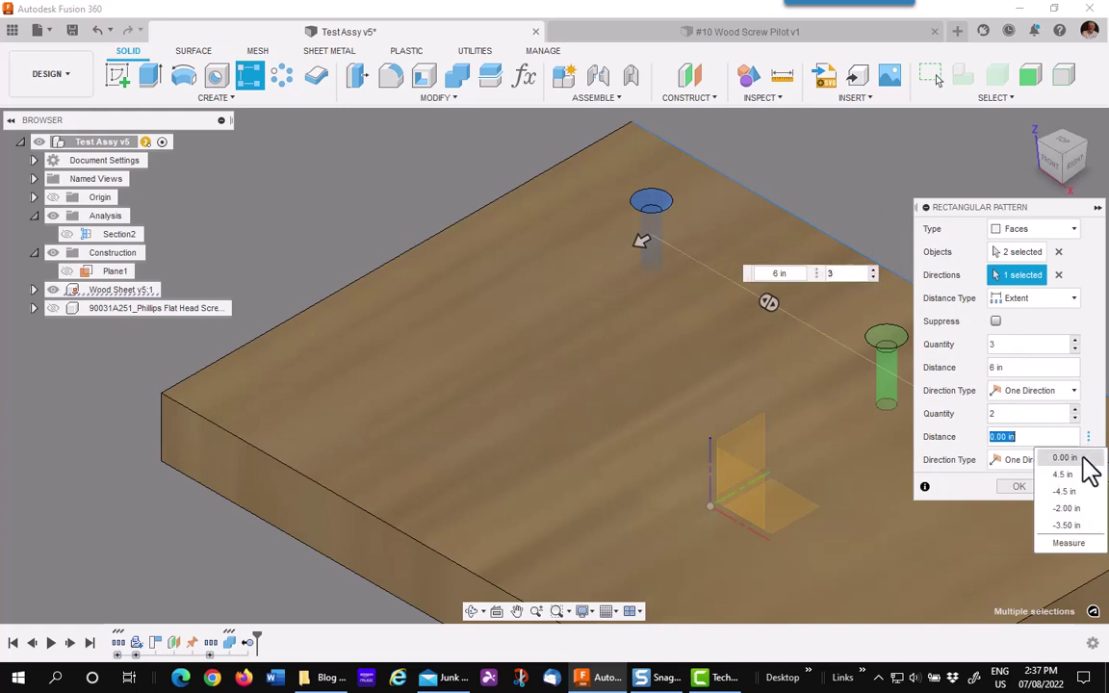
{"action": "left_click", "coordinate": [1069, 475]}
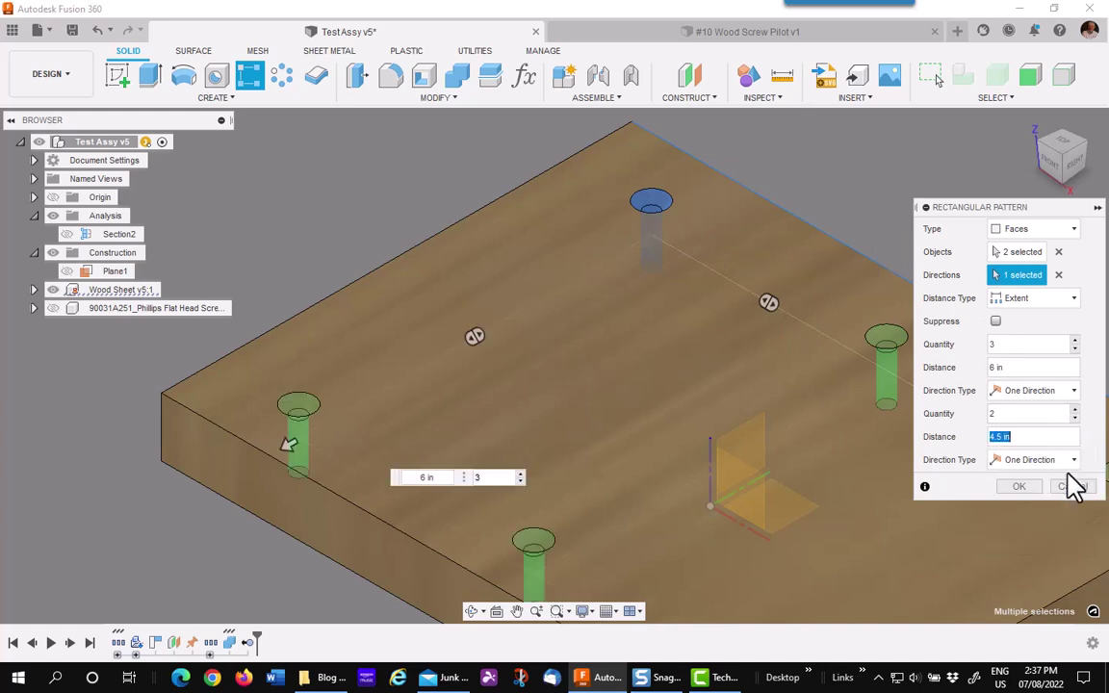
{"action": "left_click", "coordinate": [1027, 487]}
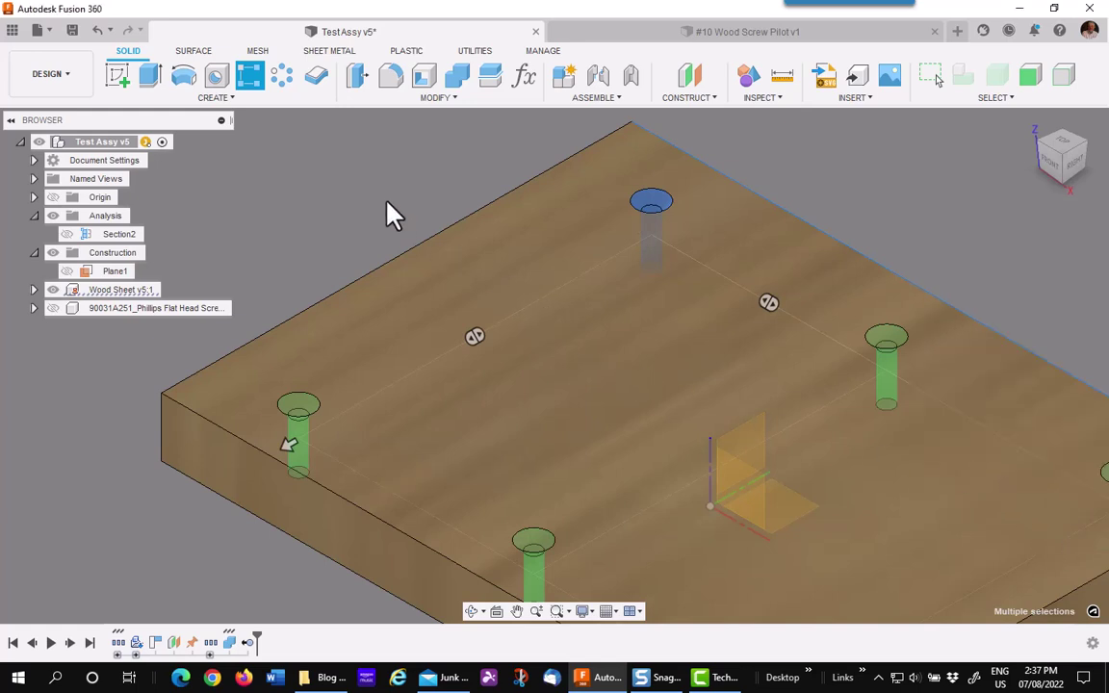
{"action": "key", "text": "F6"}
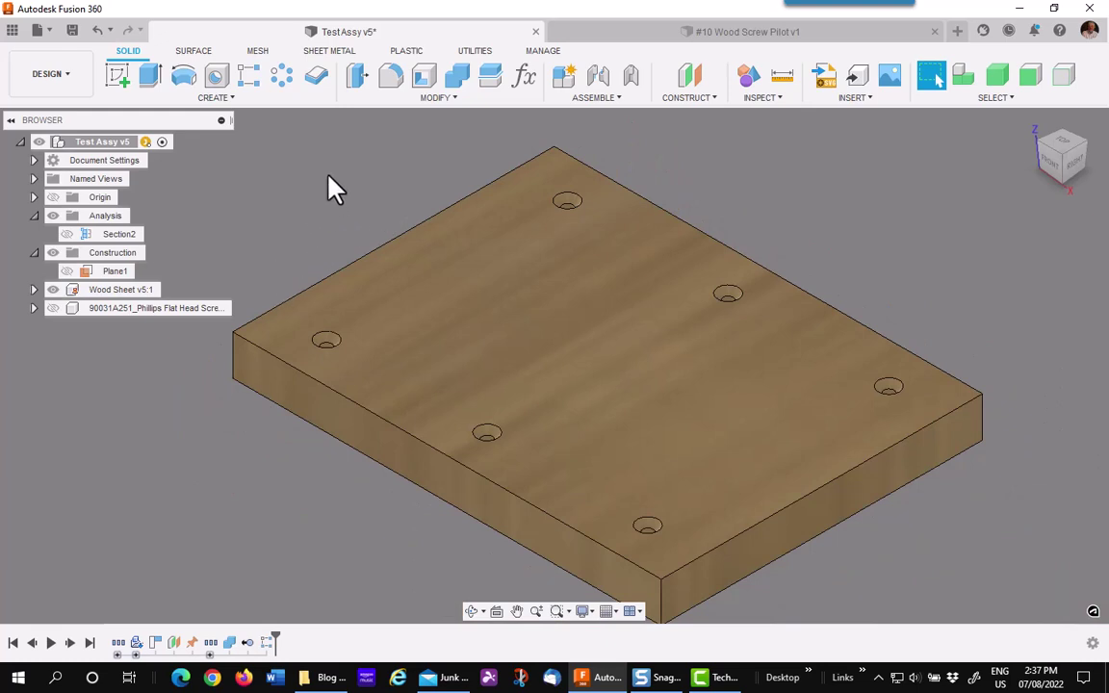
Show the flat-head screw and joint its head centre to the far-corner countersunk hole.
{"action": "middle_click_drag", "start_coordinate": [669, 195], "coordinate": [703, 223]}
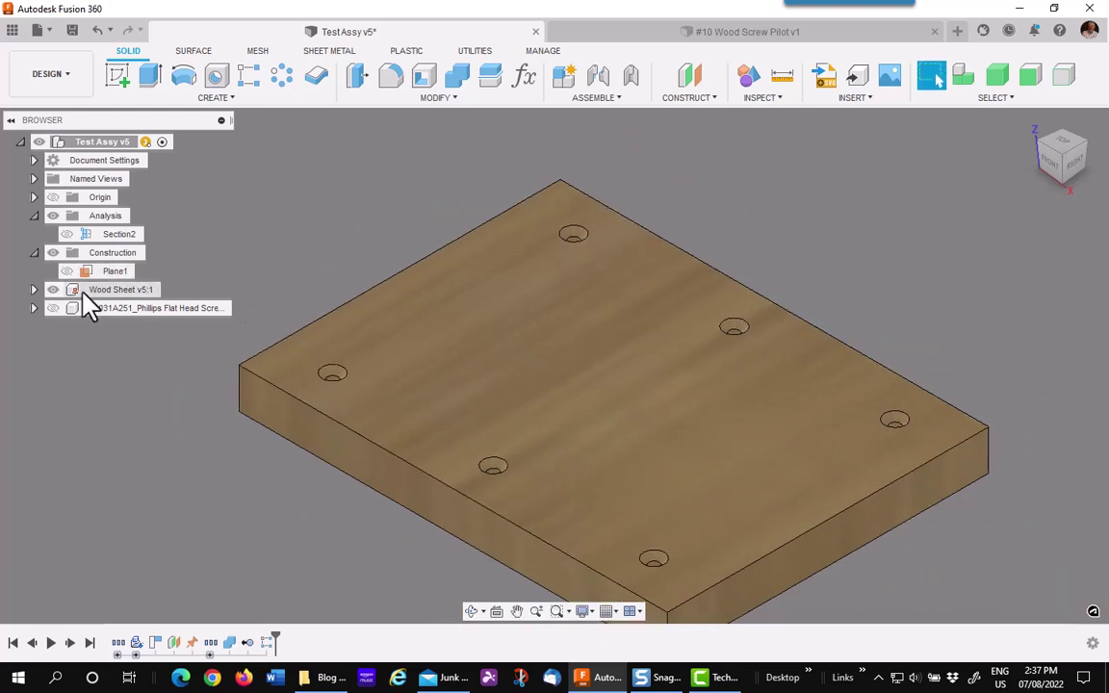
{"action": "left_click", "coordinate": [55, 308]}
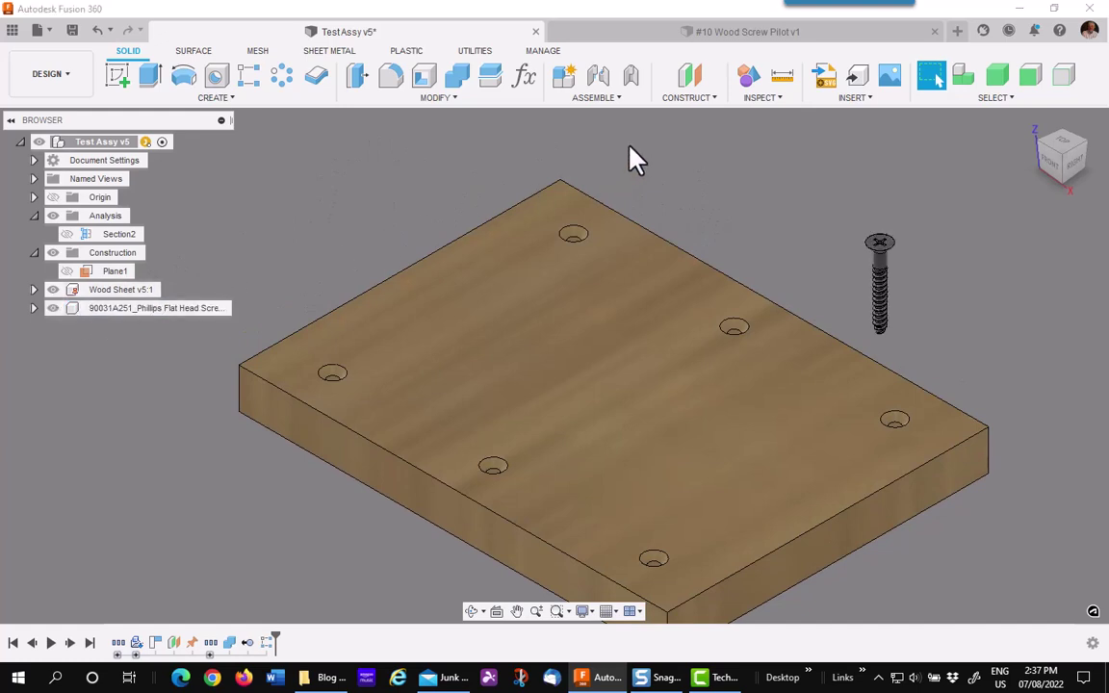
{"action": "left_click", "coordinate": [598, 76]}
{"action": "scroll", "coordinate": [818, 193], "scroll_direction": "up", "scroll_amount": 5}
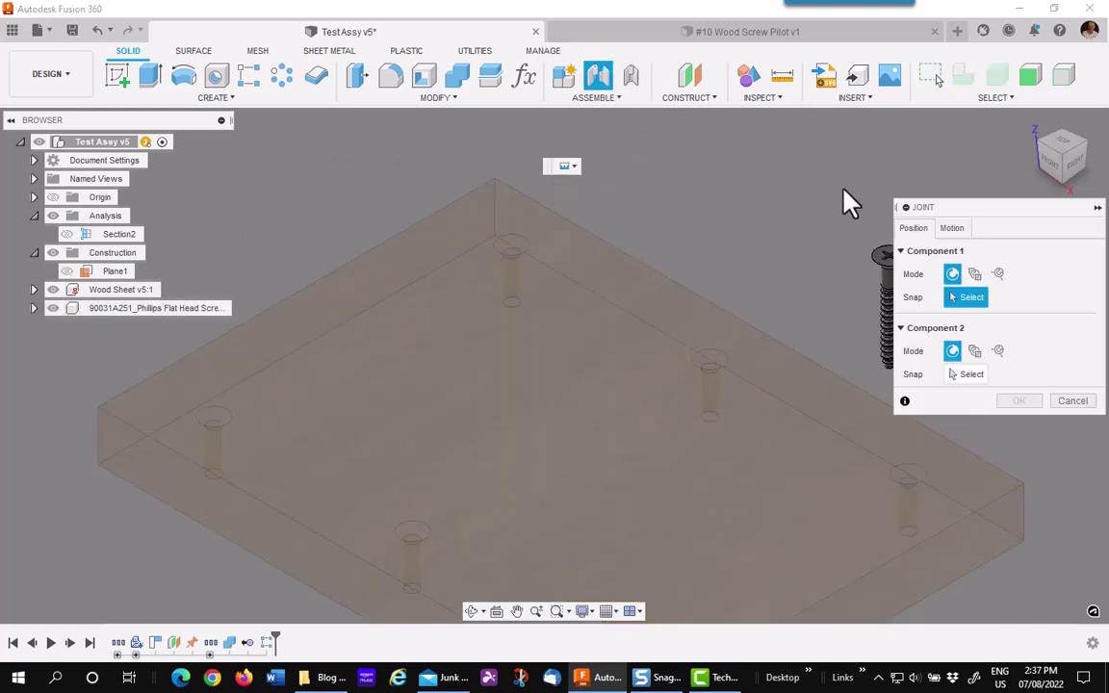
{"action": "middle_click_drag", "start_coordinate": [755, 230], "coordinate": [555, 230]}
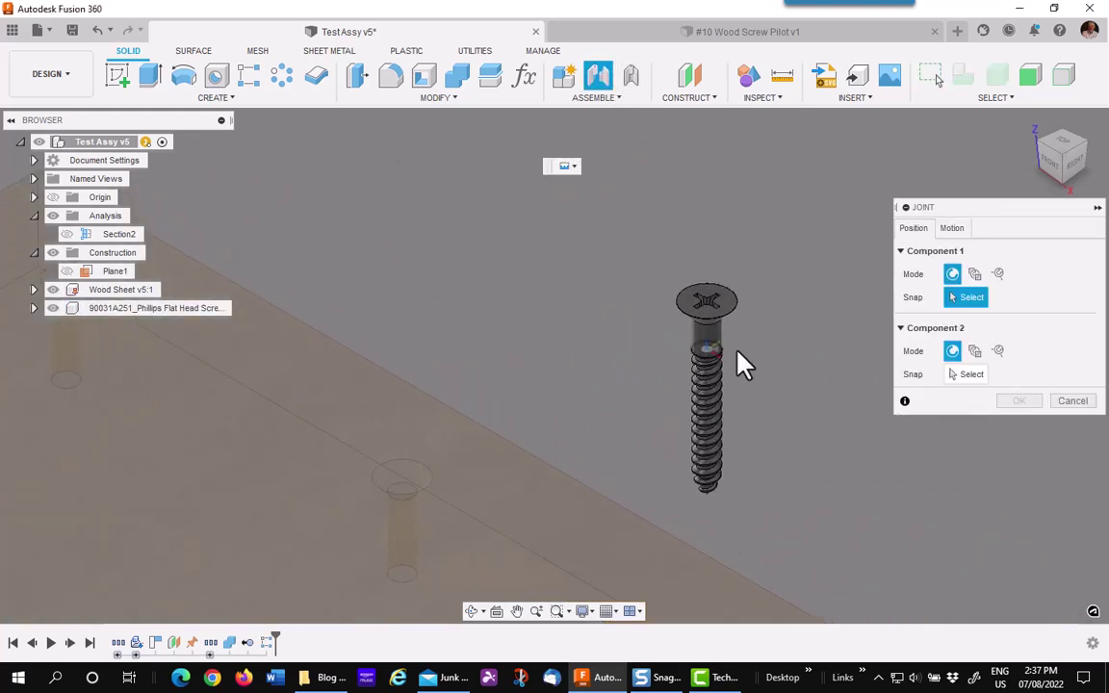
{"action": "left_click", "coordinate": [737, 304]}
{"action": "middle_click_drag", "start_coordinate": [554, 273], "coordinate": [967, 351]}
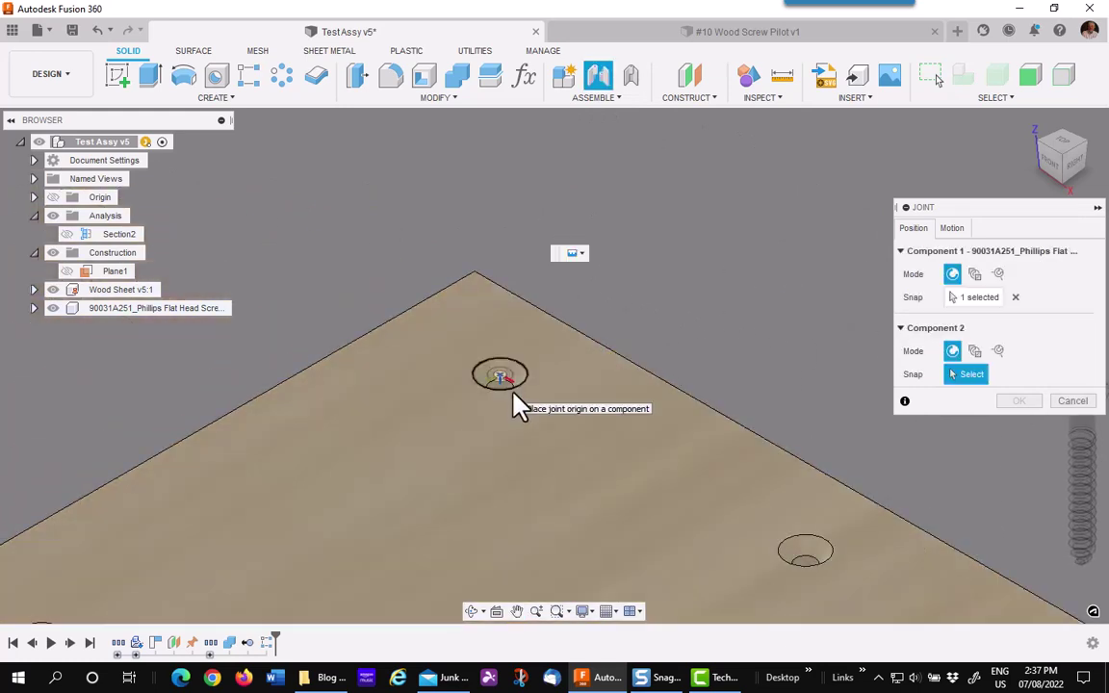
{"action": "left_click", "coordinate": [511, 391]}
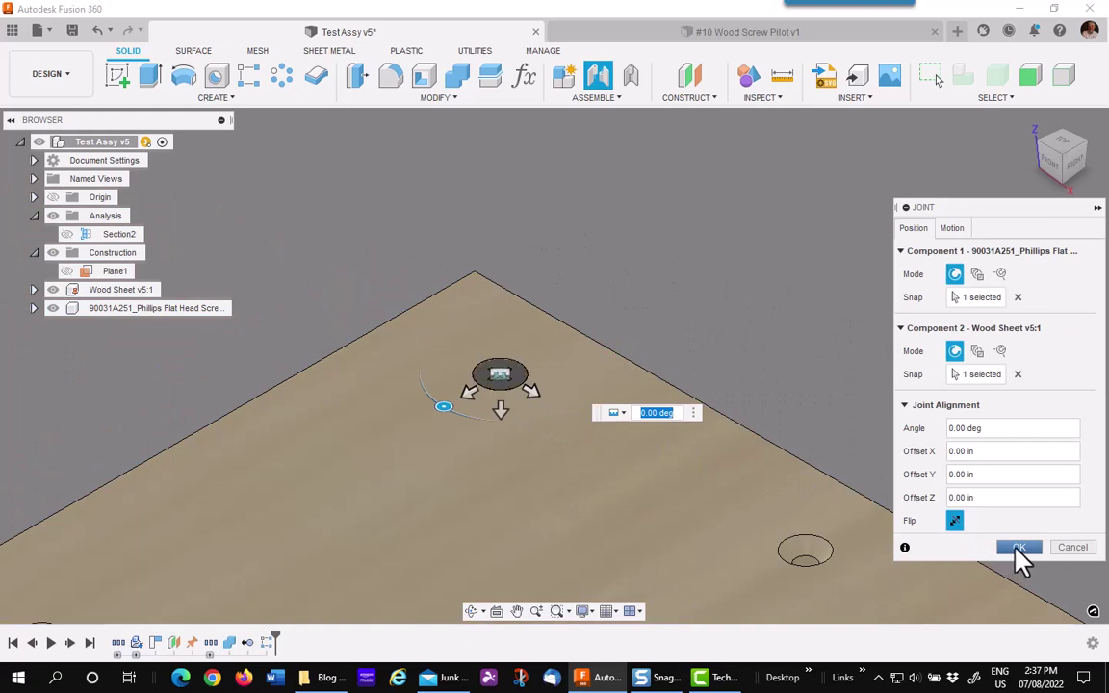
{"action": "left_click", "coordinate": [1018, 551]}
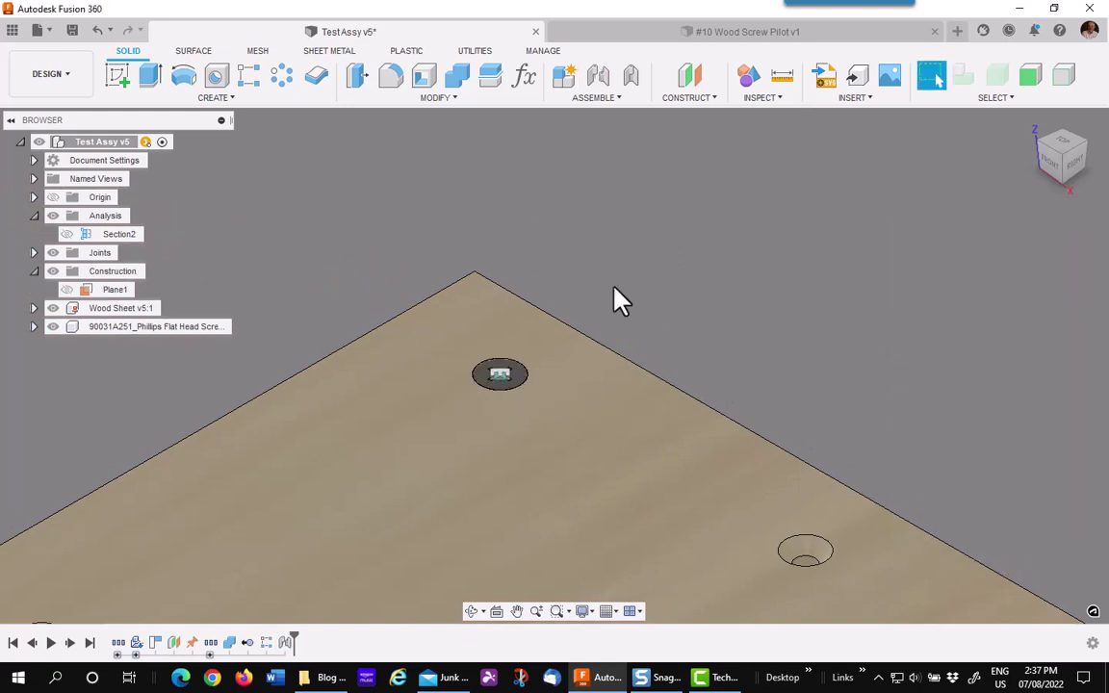
{"action": "left_click", "coordinate": [68, 234]}
{"action": "scroll", "coordinate": [587, 322], "scroll_direction": "up", "scroll_amount": 2}
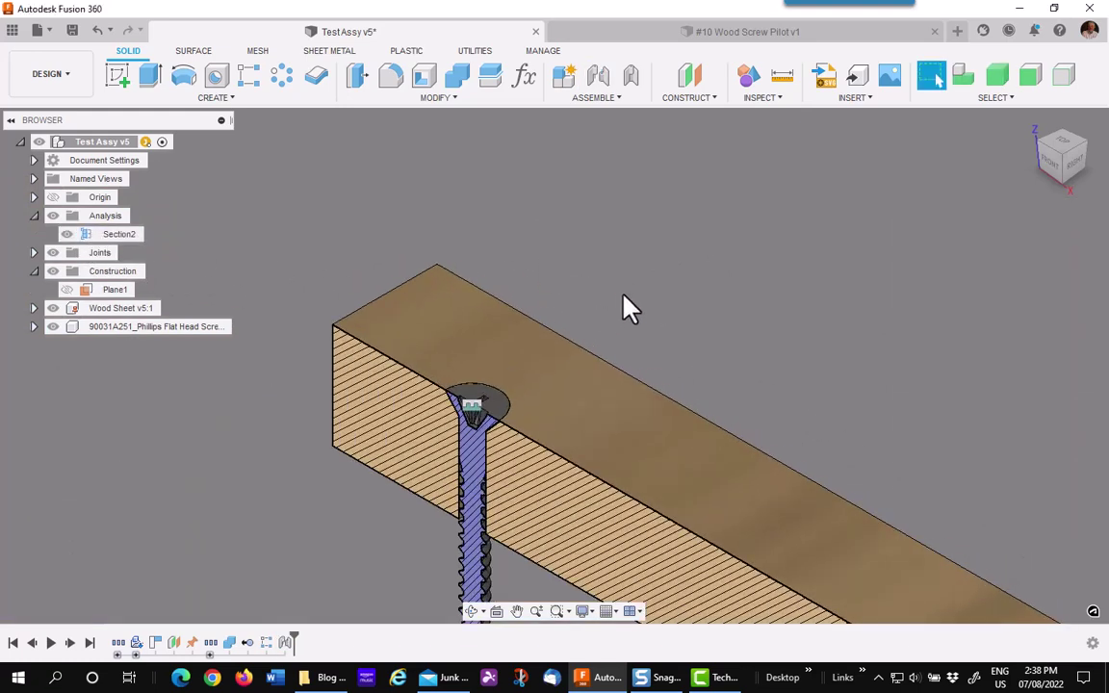
{"action": "middle_click_drag", "start_coordinate": [624, 307], "coordinate": [706, 236]}
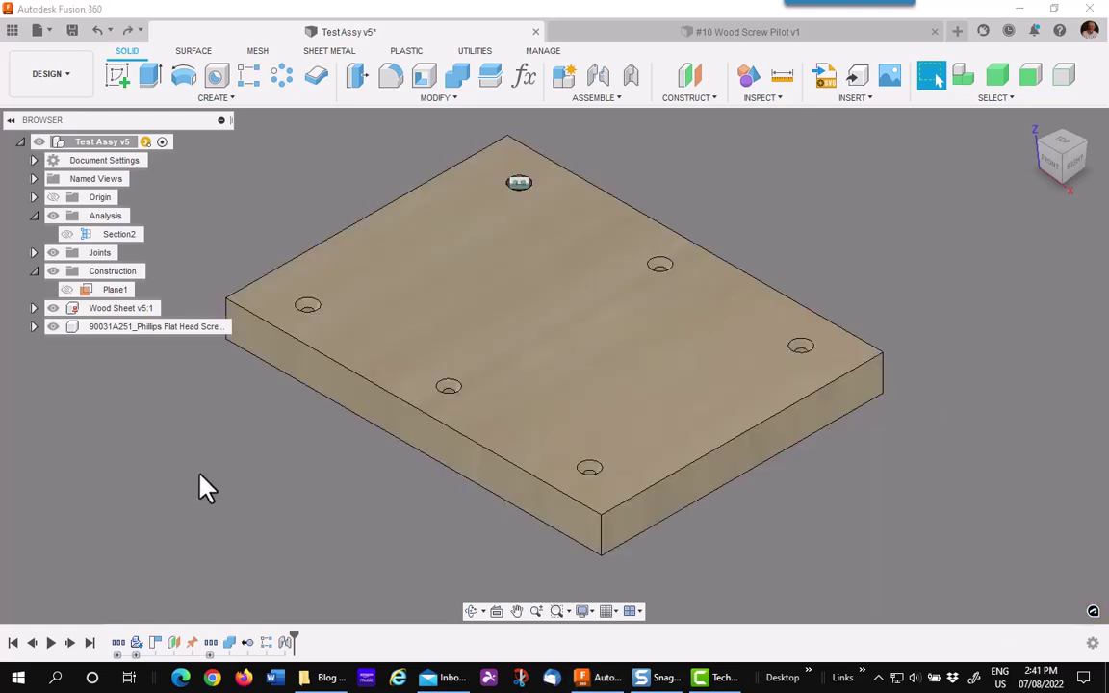
{"action": "middle_click_drag", "start_coordinate": [216, 496], "coordinate": [229, 521]}
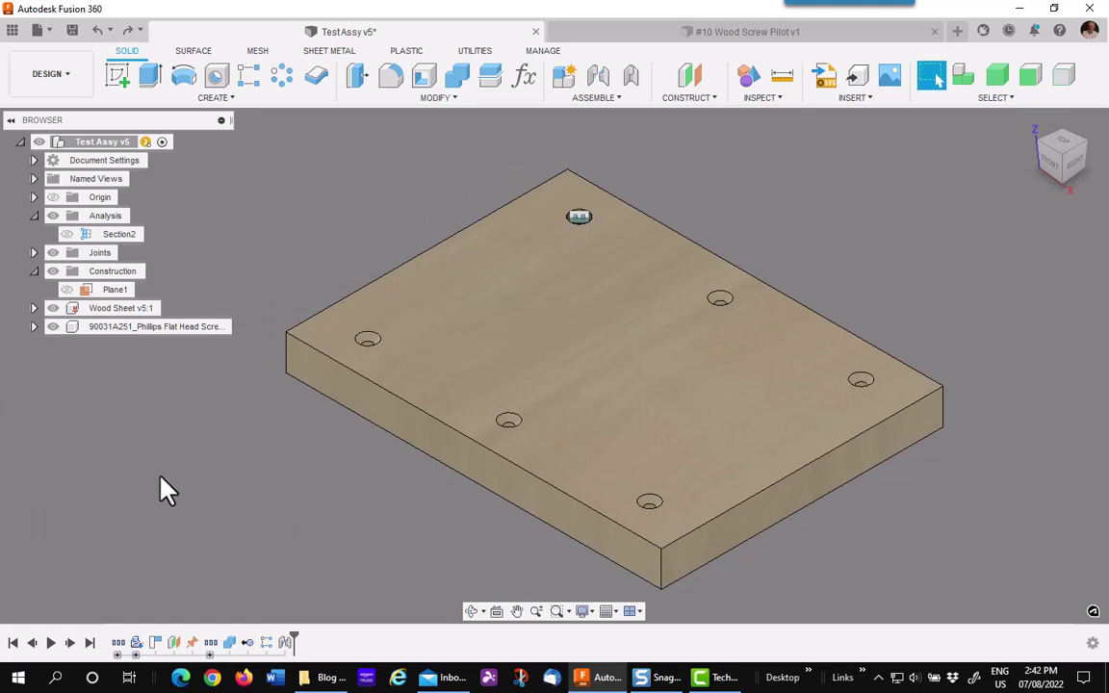
Sketch on the board's top face with points left, upper right and lower right of centre.
{"action": "right_click", "coordinate": [491, 351]}
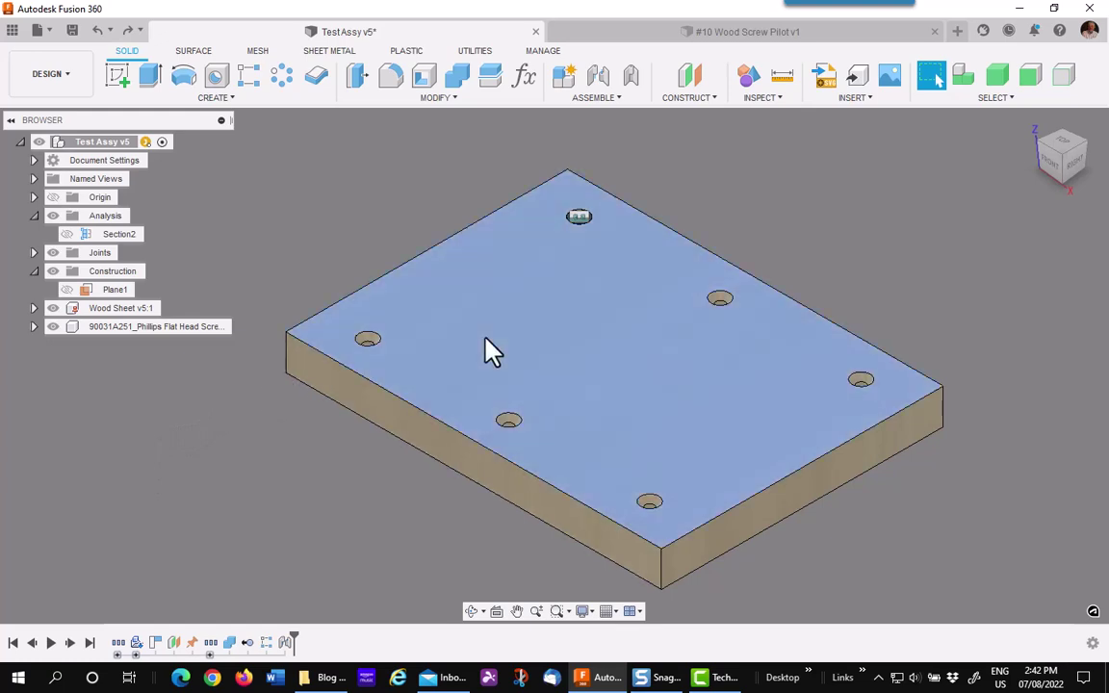
{"action": "left_click", "coordinate": [483, 418]}
{"action": "left_click", "coordinate": [215, 97]}
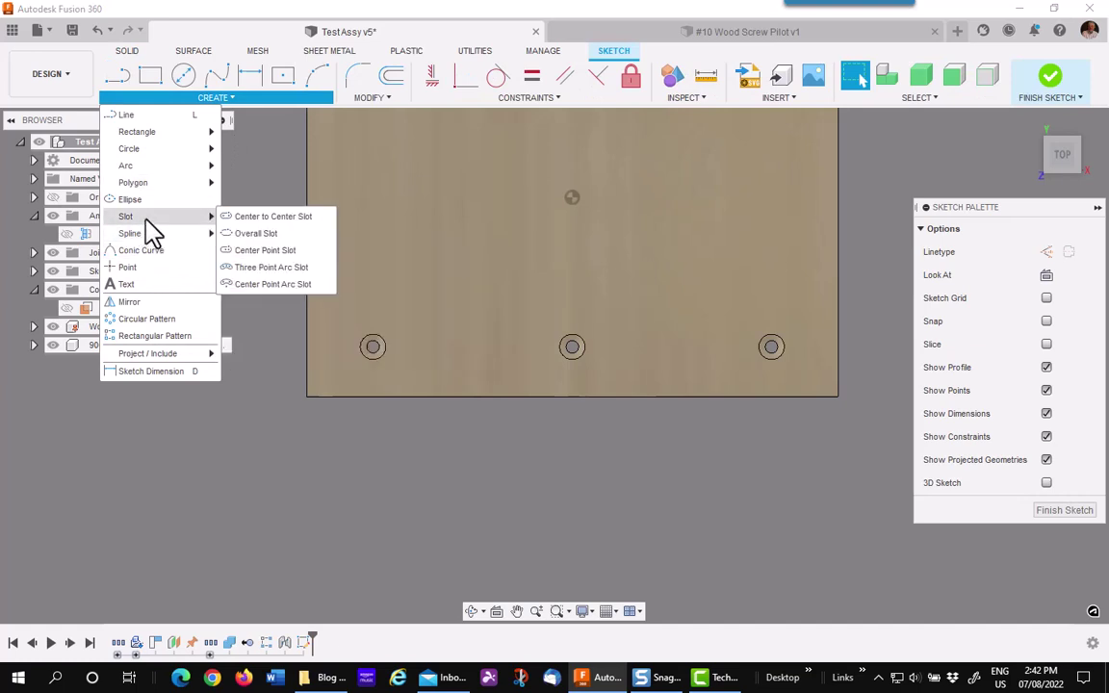
{"action": "left_click", "coordinate": [145, 267]}
{"action": "middle_click_drag", "start_coordinate": [493, 381], "coordinate": [513, 511]}
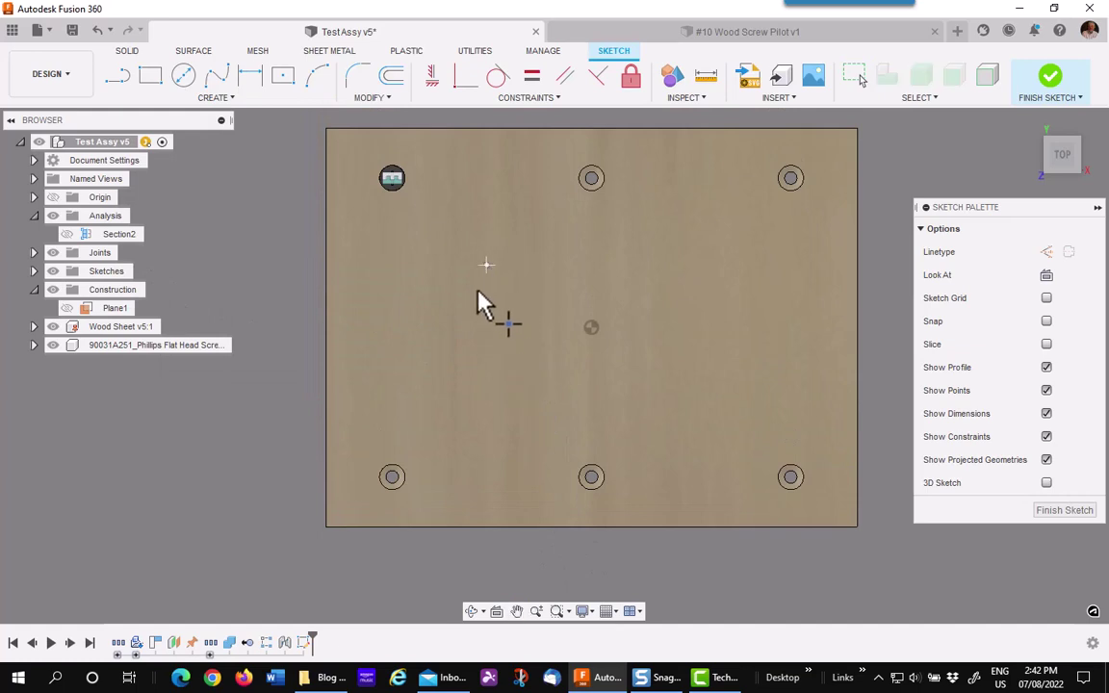
{"action": "left_click", "coordinate": [449, 367]}
{"action": "left_click", "coordinate": [712, 275]}
{"action": "left_click", "coordinate": [713, 388]}
Finish the point sketch and return to the home isometric view in solid modelling.
{"action": "left_click", "coordinate": [1060, 510]}
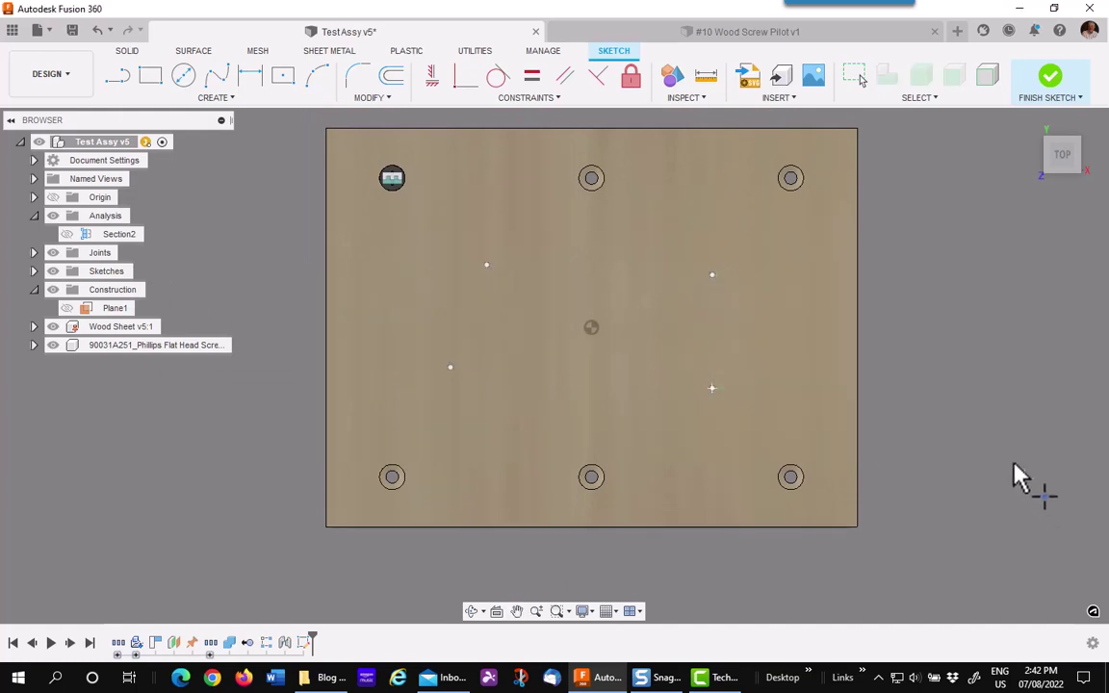
{"action": "left_click", "coordinate": [1027, 135]}
{"action": "left_click", "coordinate": [1051, 81]}
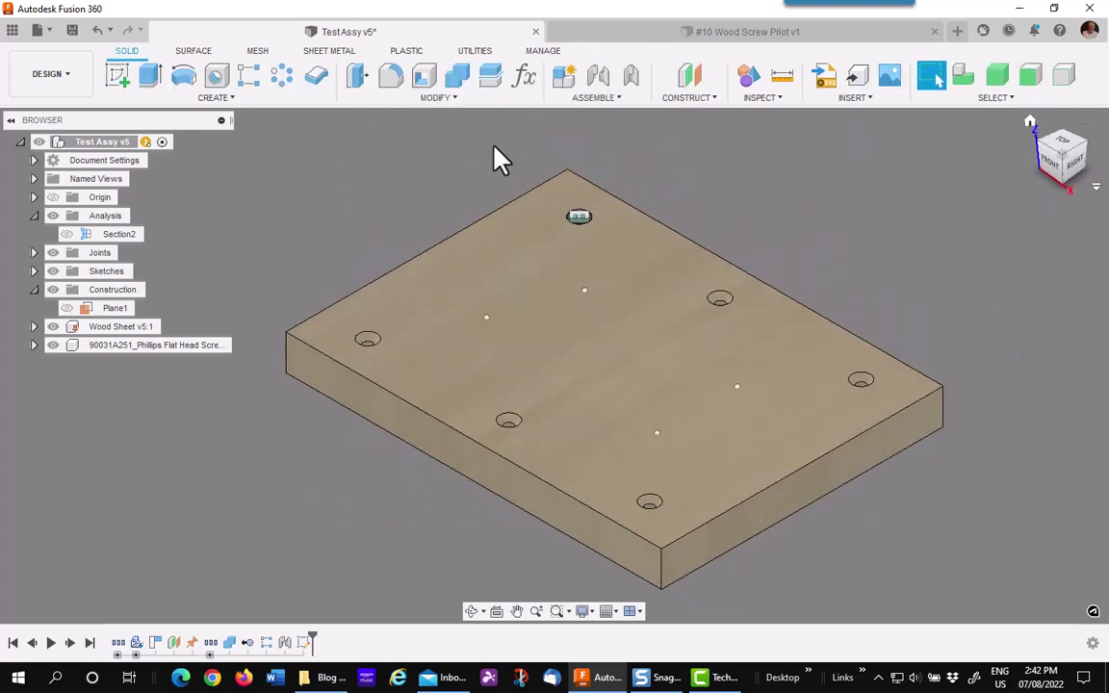
Insert the #10 Wood Screw Pilot from the Data Panel and move it off the board to the lower left.
{"action": "left_click", "coordinate": [12, 30]}
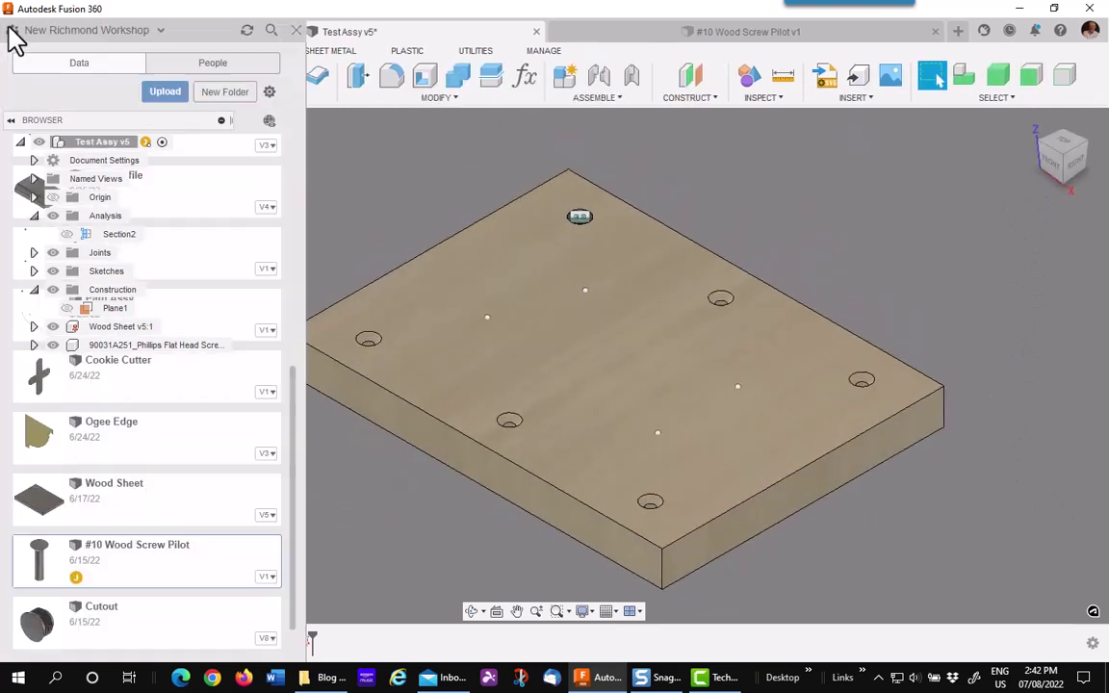
{"action": "left_click_drag", "start_coordinate": [136, 564], "coordinate": [404, 520]}
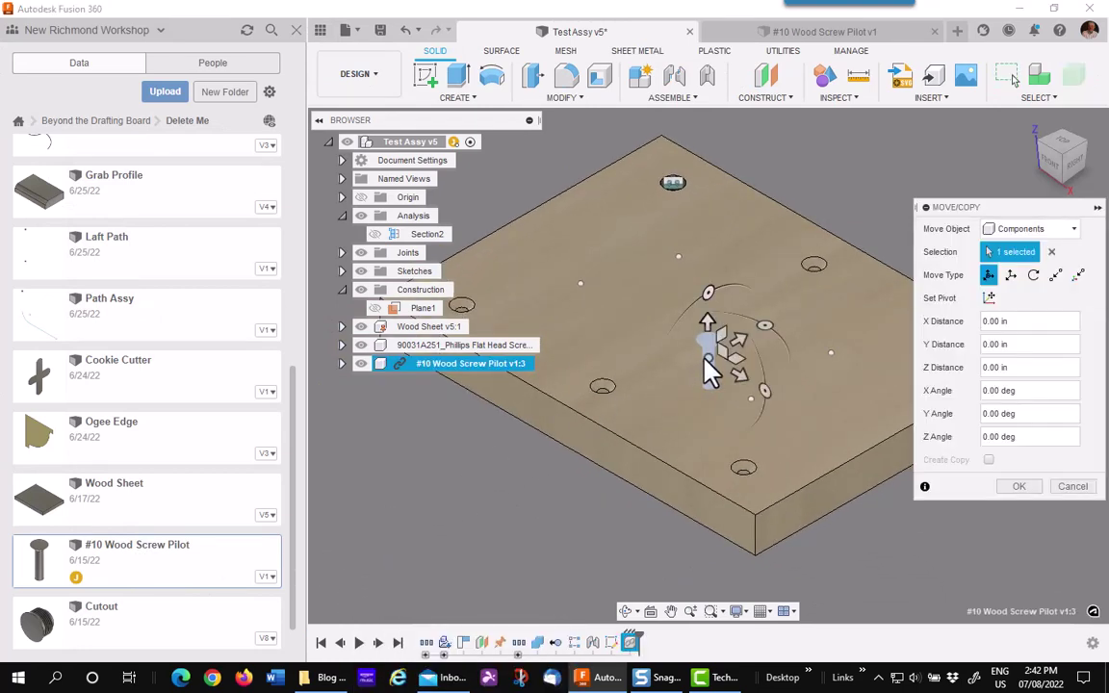
{"action": "left_click_drag", "start_coordinate": [706, 352], "coordinate": [481, 485]}
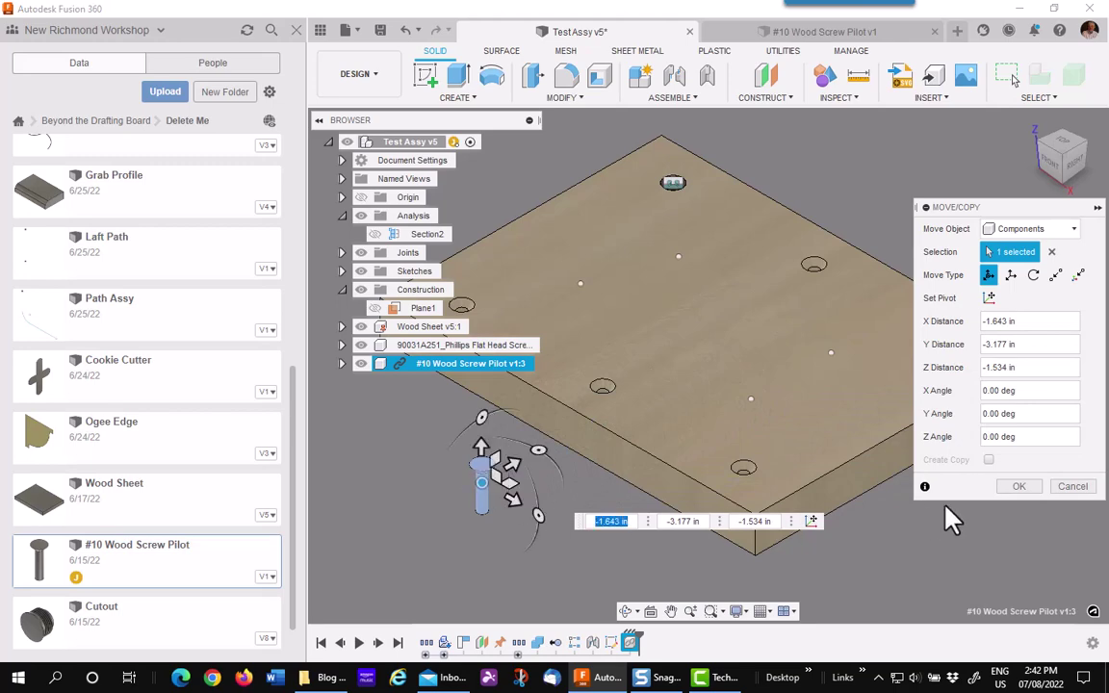
{"action": "left_click", "coordinate": [1016, 487]}
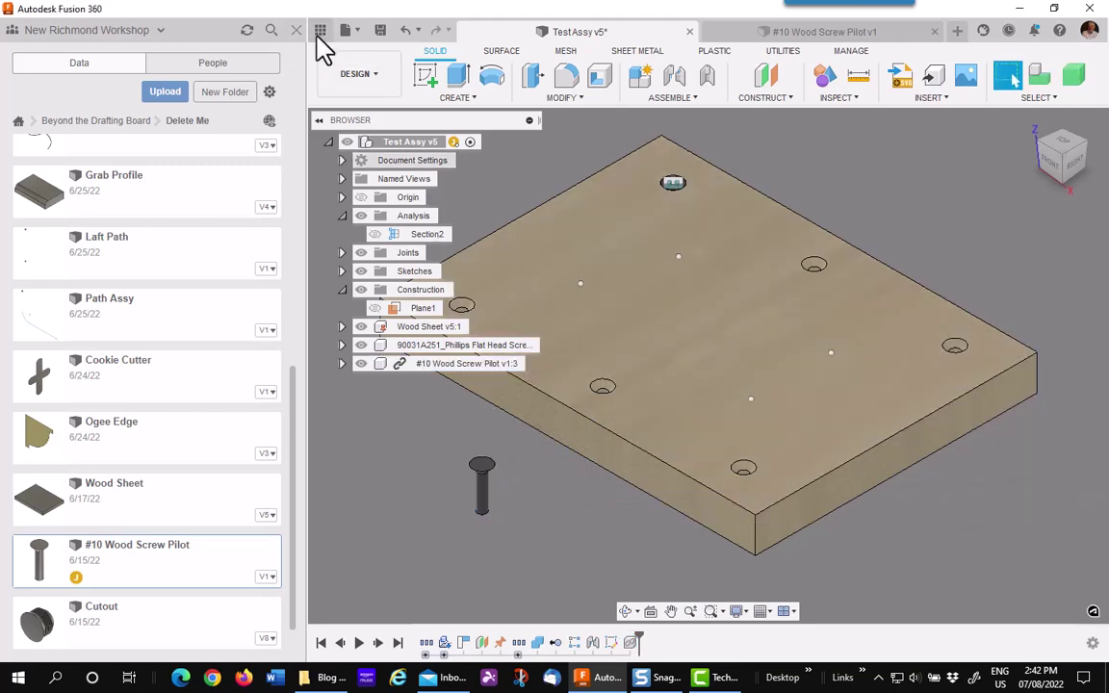
{"action": "left_click", "coordinate": [296, 30]}
Break the #10 Wood Screw Pilot's link to its source file.
{"action": "left_click", "coordinate": [100, 369]}
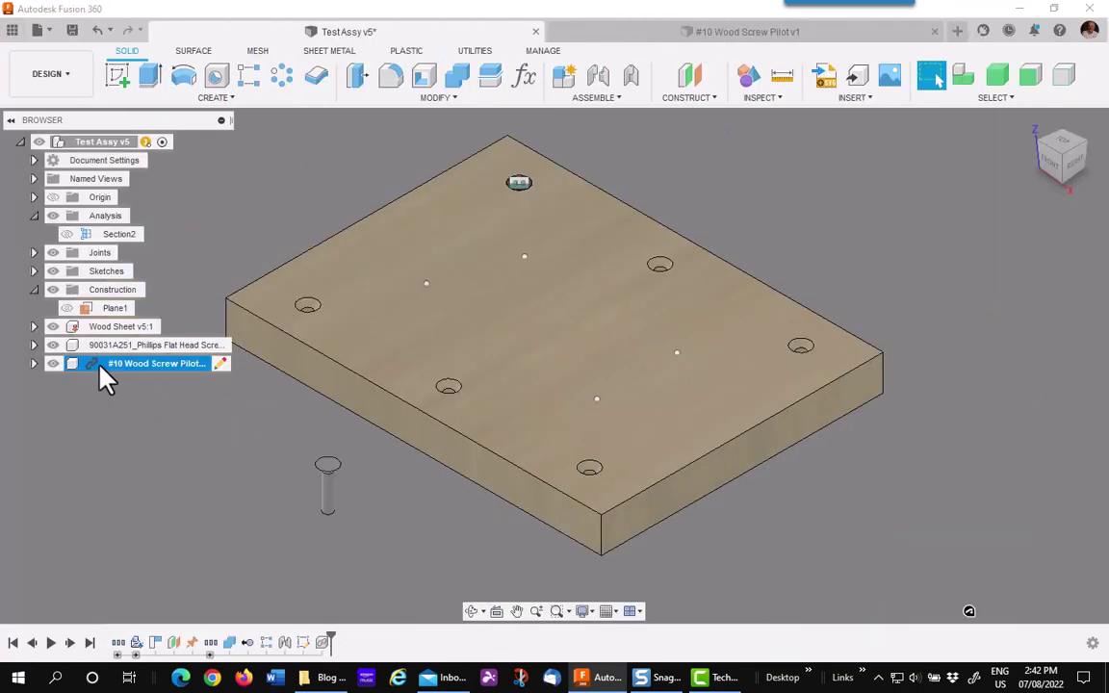
{"action": "right_click", "coordinate": [100, 369]}
{"action": "left_click", "coordinate": [142, 304]}
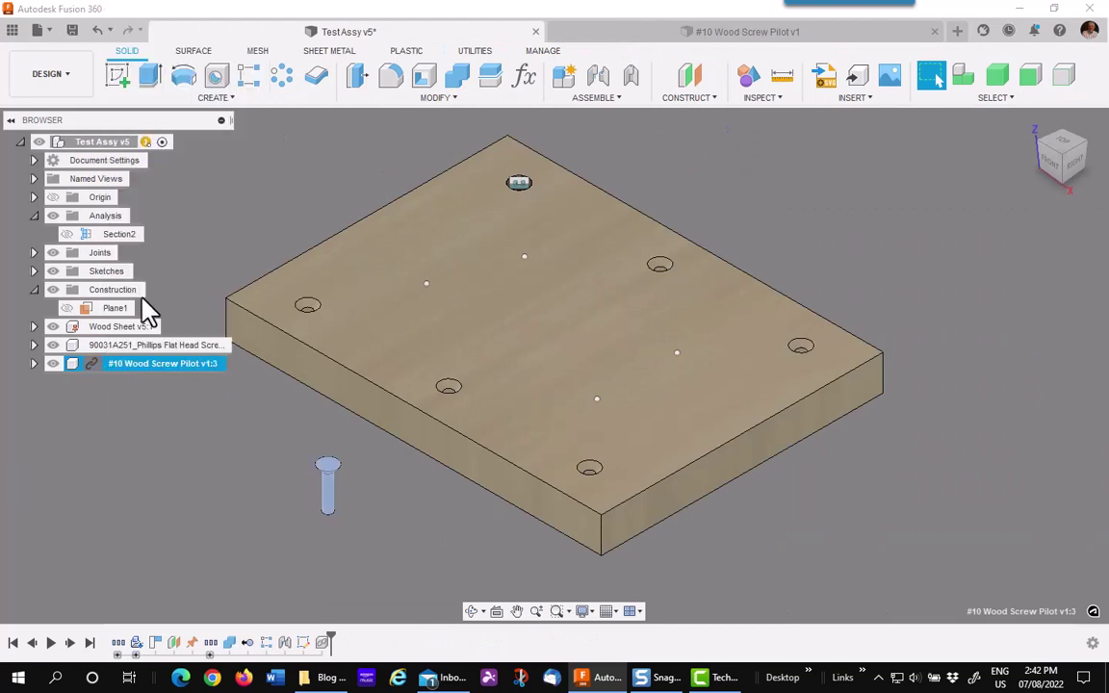
Pattern the screw pilot into four copies 1.75 in apart along the board.
{"action": "left_click", "coordinate": [247, 80]}
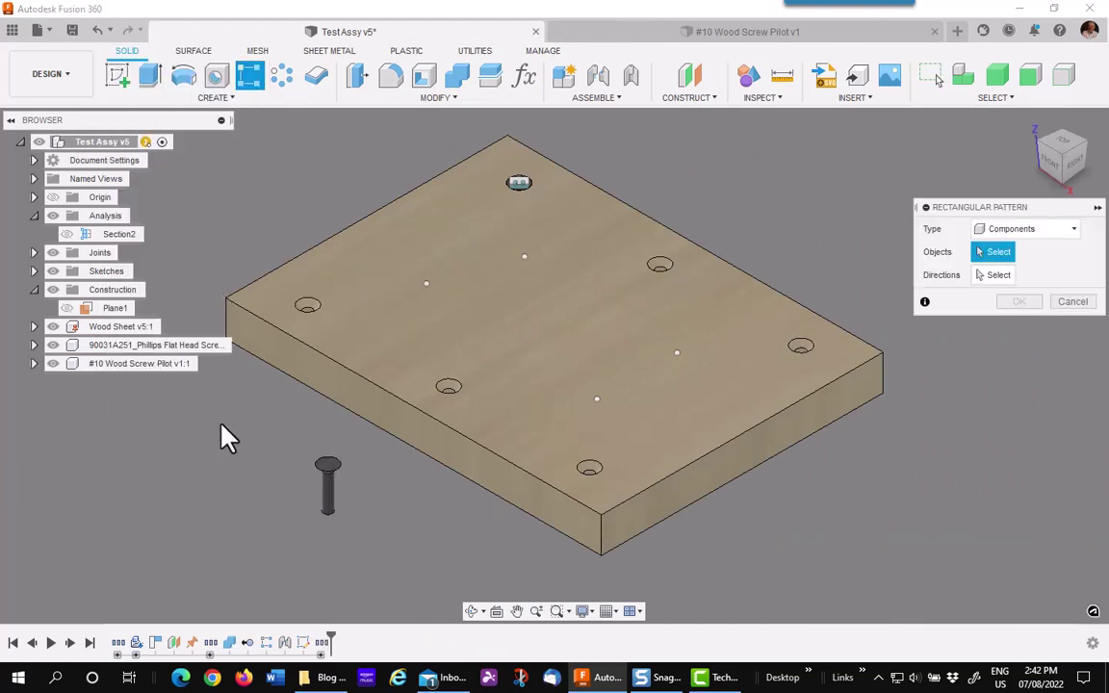
{"action": "left_click", "coordinate": [327, 489]}
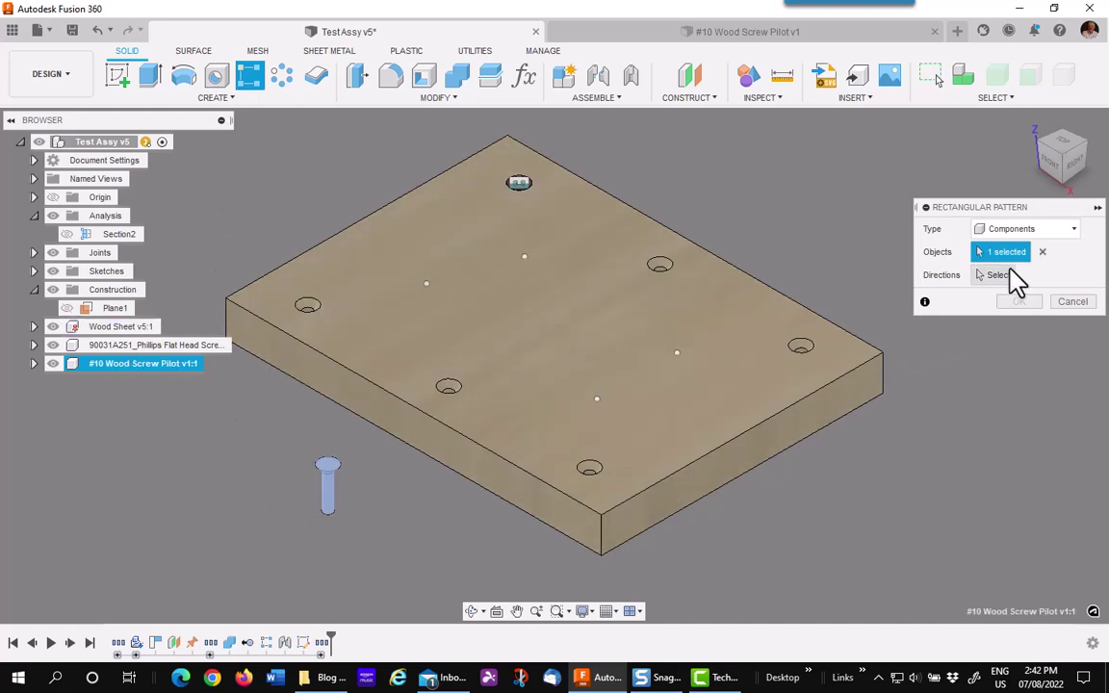
{"action": "left_click", "coordinate": [997, 276]}
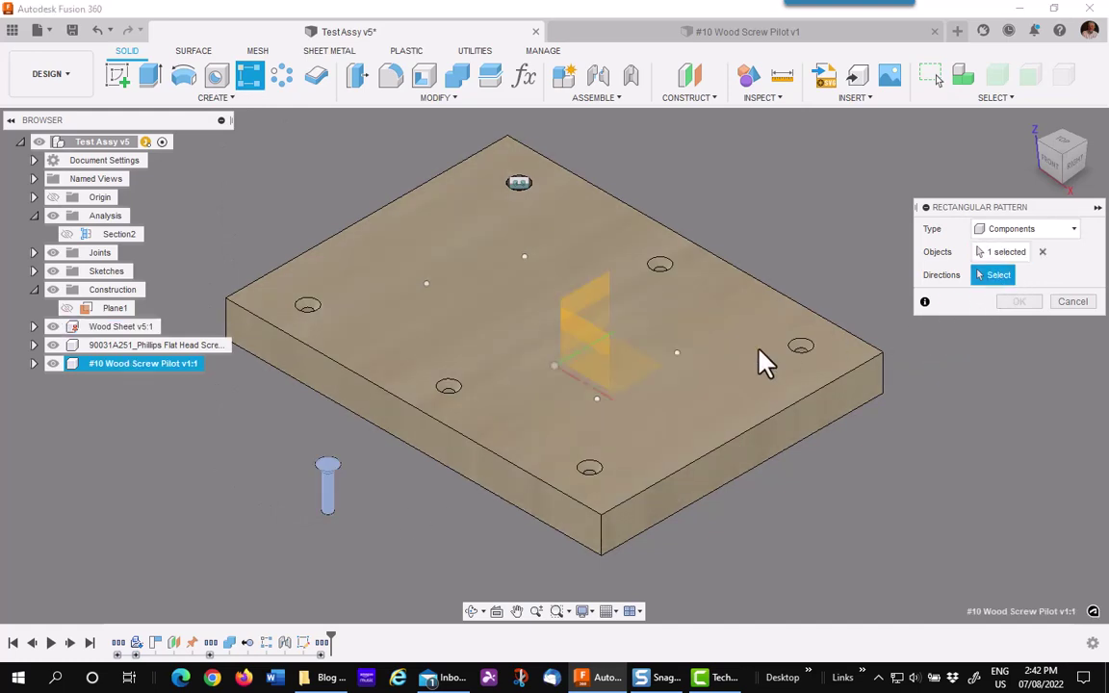
{"action": "left_click", "coordinate": [568, 370]}
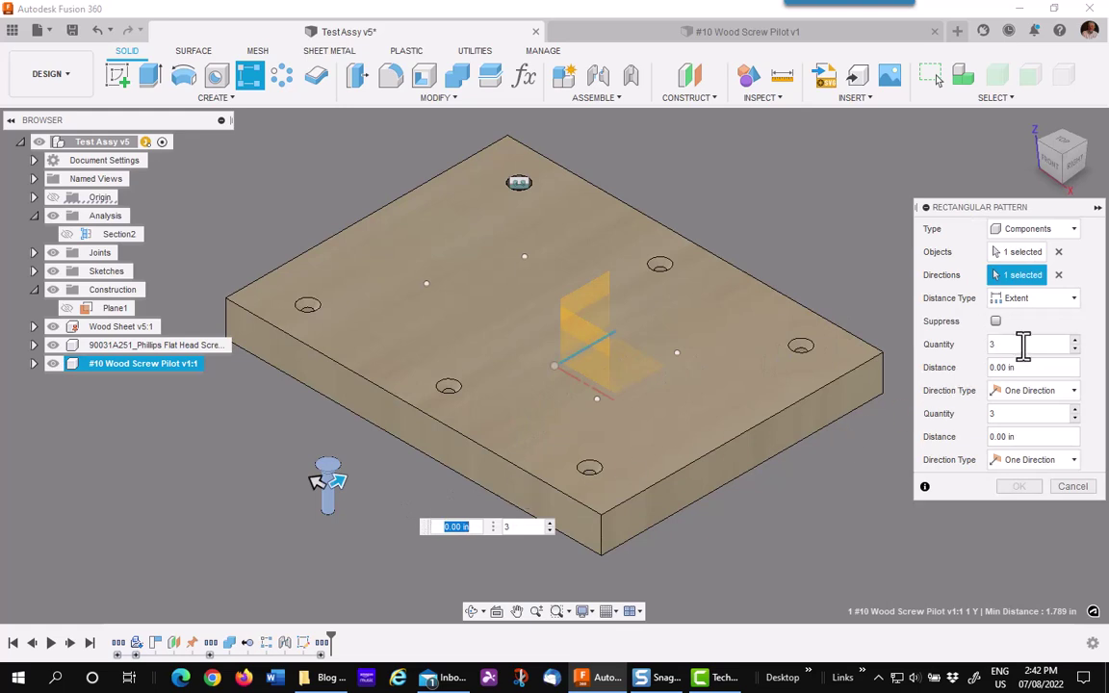
{"action": "left_click", "coordinate": [1075, 339]}
{"action": "left_click_drag", "start_coordinate": [335, 477], "coordinate": [252, 524]}
{"action": "left_click", "coordinate": [1019, 486]}
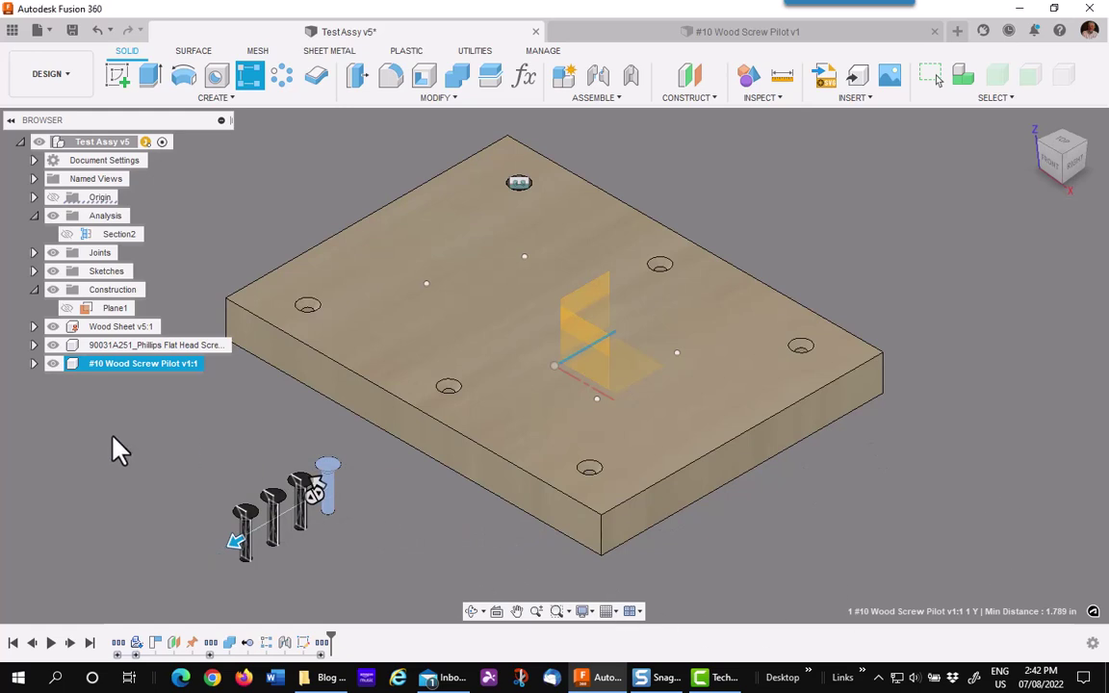
Align the first two screw pilots onto sketch points, the second near the board centre.
{"action": "left_click", "coordinate": [431, 98]}
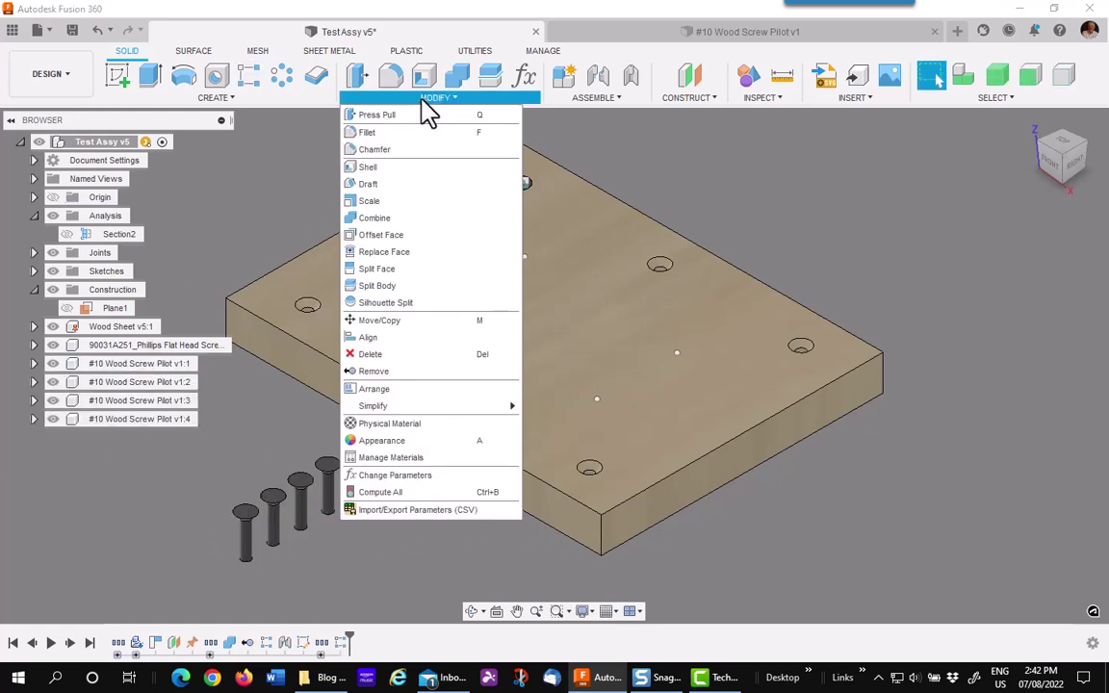
{"action": "left_click", "coordinate": [371, 337]}
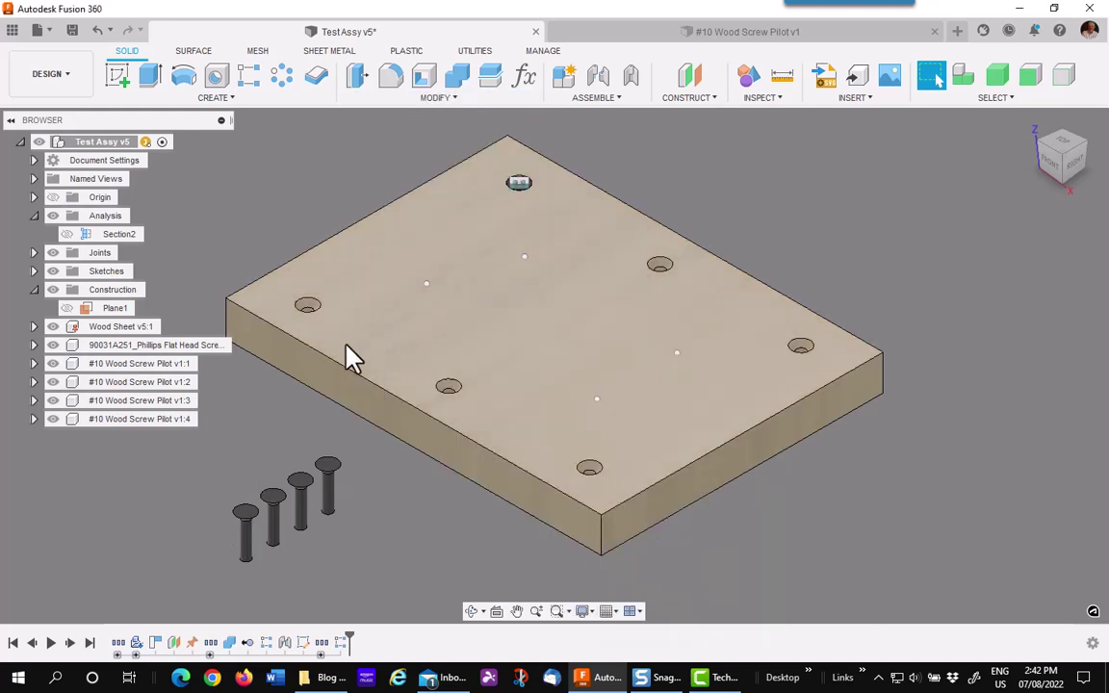
{"action": "left_click", "coordinate": [333, 467]}
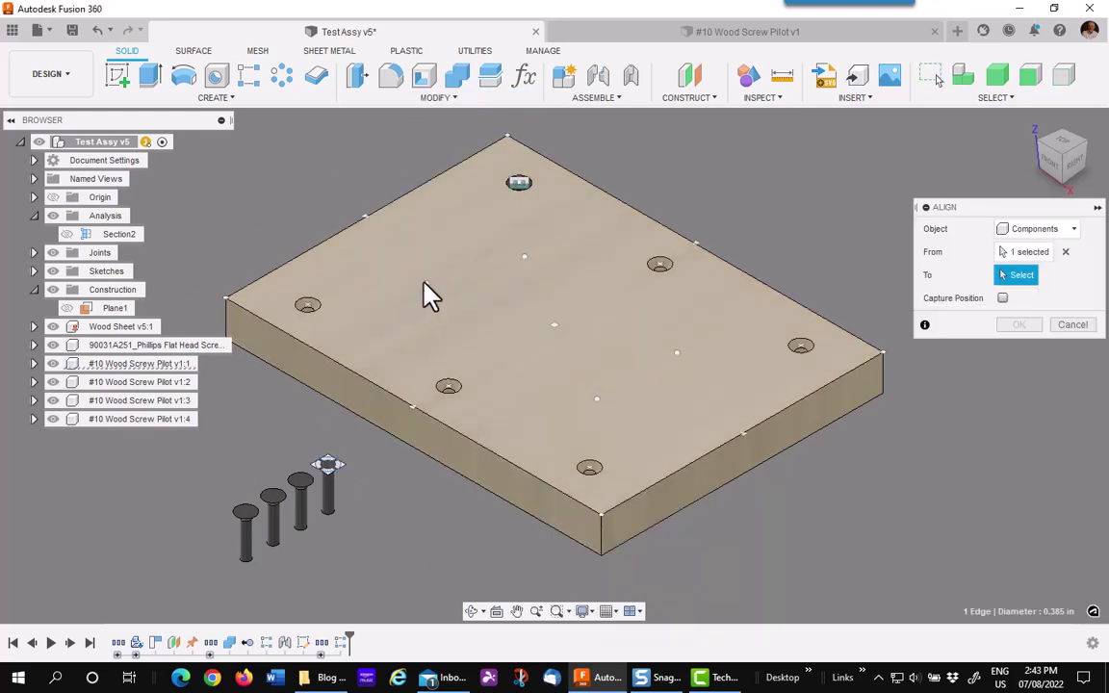
{"action": "left_click", "coordinate": [426, 284]}
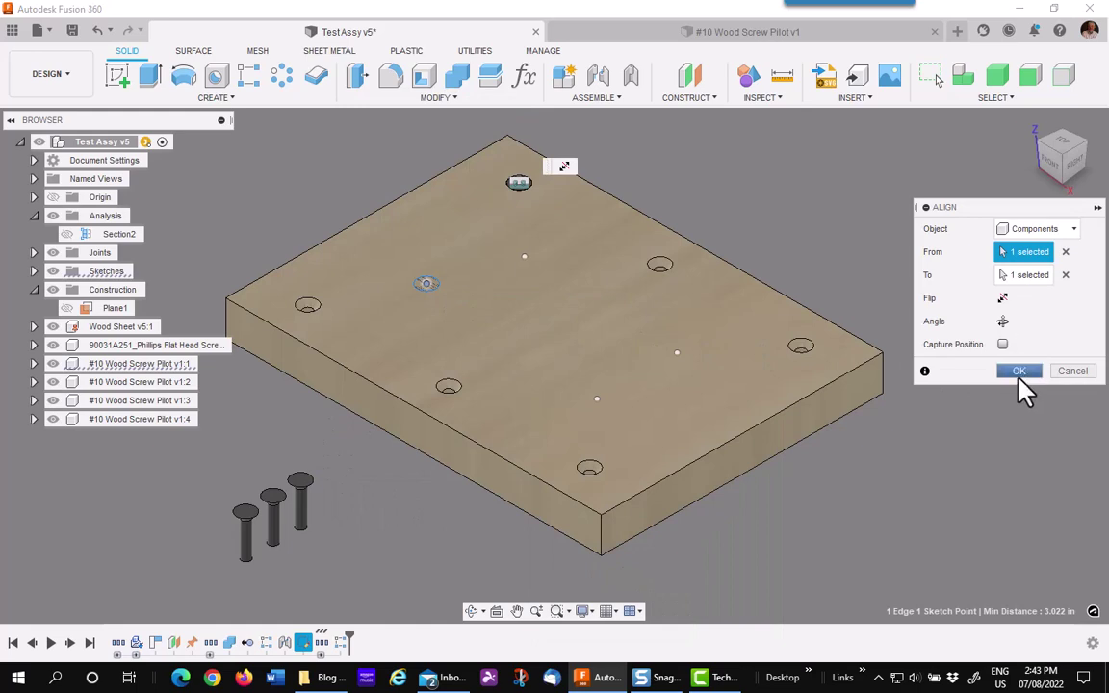
{"action": "left_click", "coordinate": [1019, 374]}
{"action": "right_click", "coordinate": [1001, 472]}
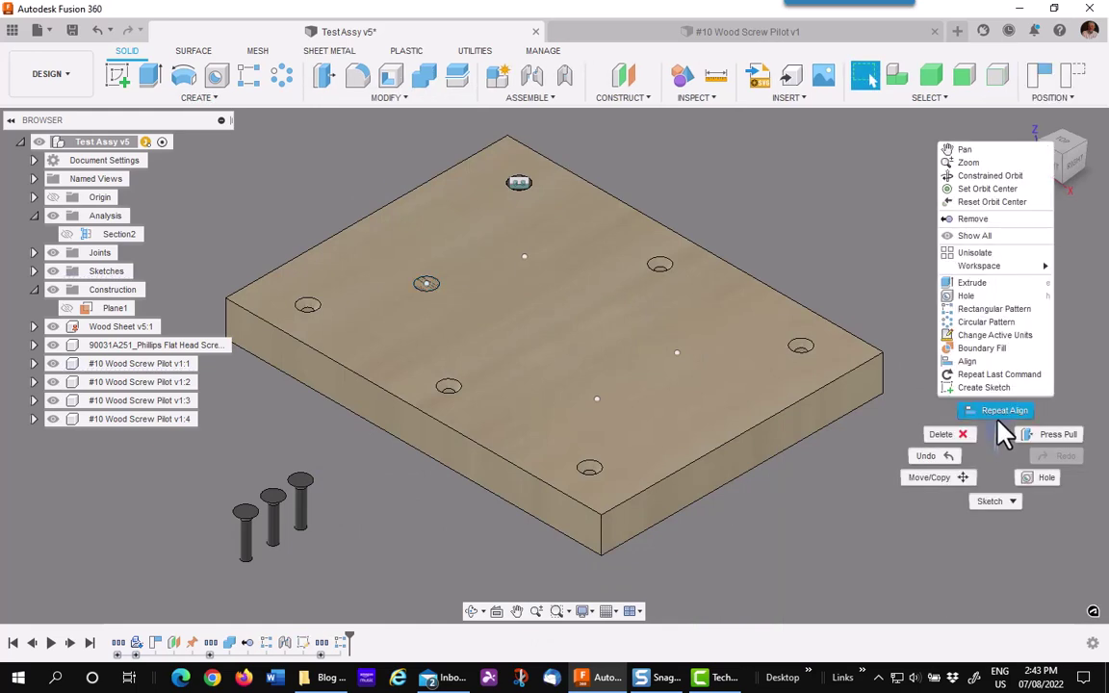
{"action": "left_click", "coordinate": [997, 416]}
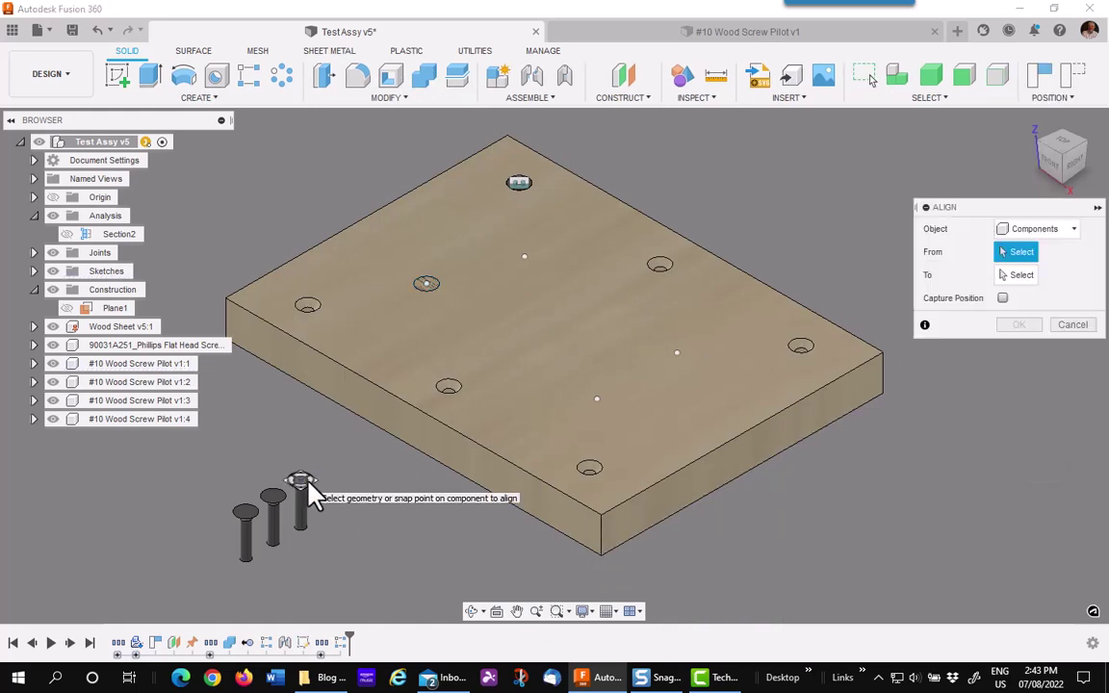
{"action": "left_click", "coordinate": [597, 401]}
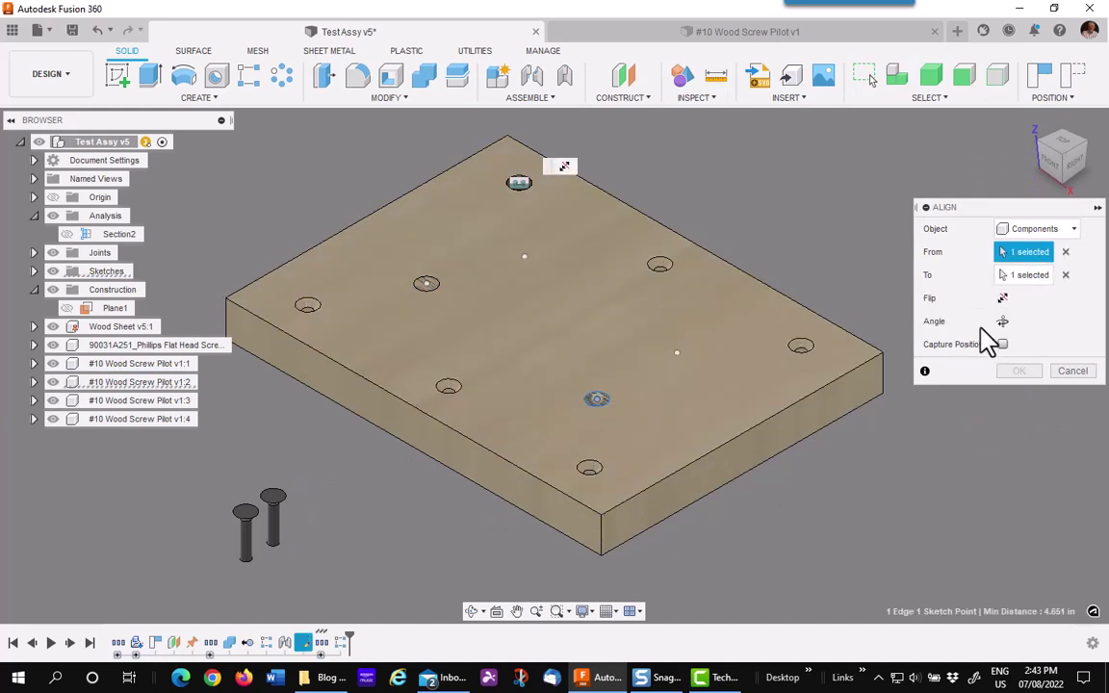
{"action": "left_click", "coordinate": [1021, 375]}
Align the remaining two screw pilots onto the right and top-middle sketch points.
{"action": "right_click", "coordinate": [991, 402]}
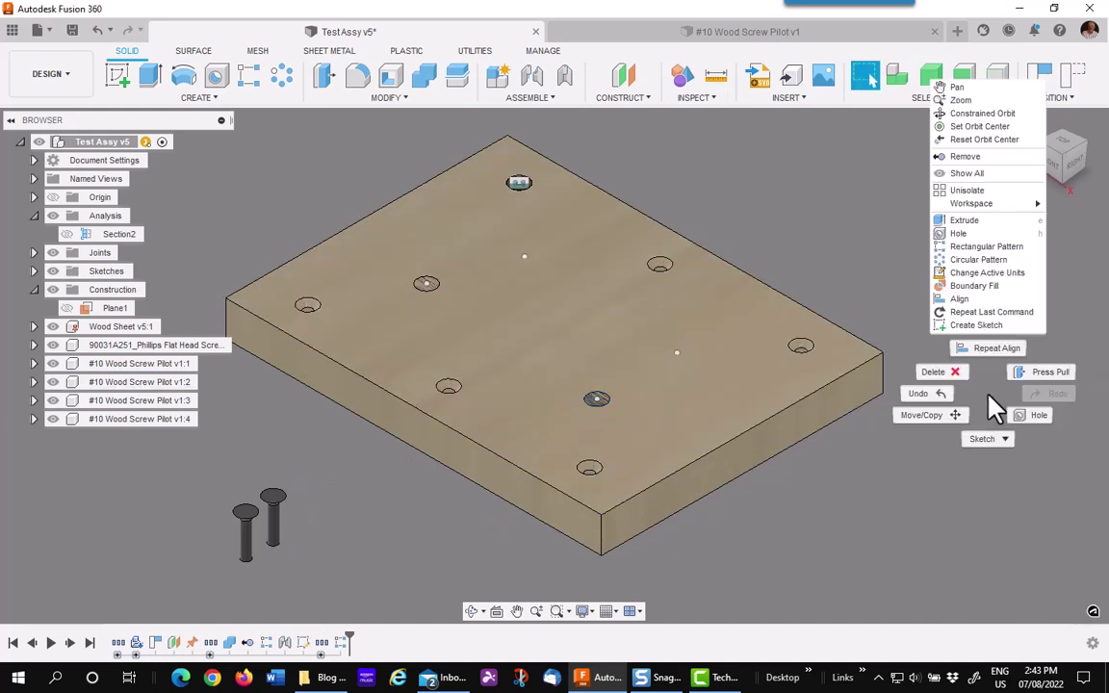
{"action": "left_click", "coordinate": [995, 350]}
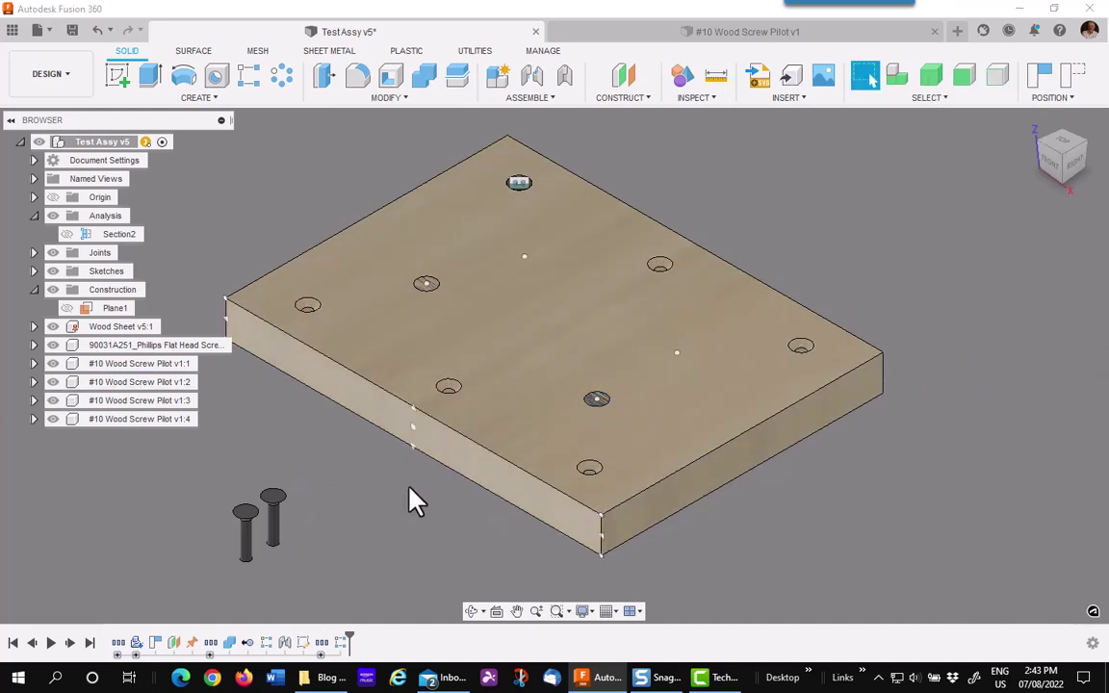
{"action": "left_click", "coordinate": [279, 497]}
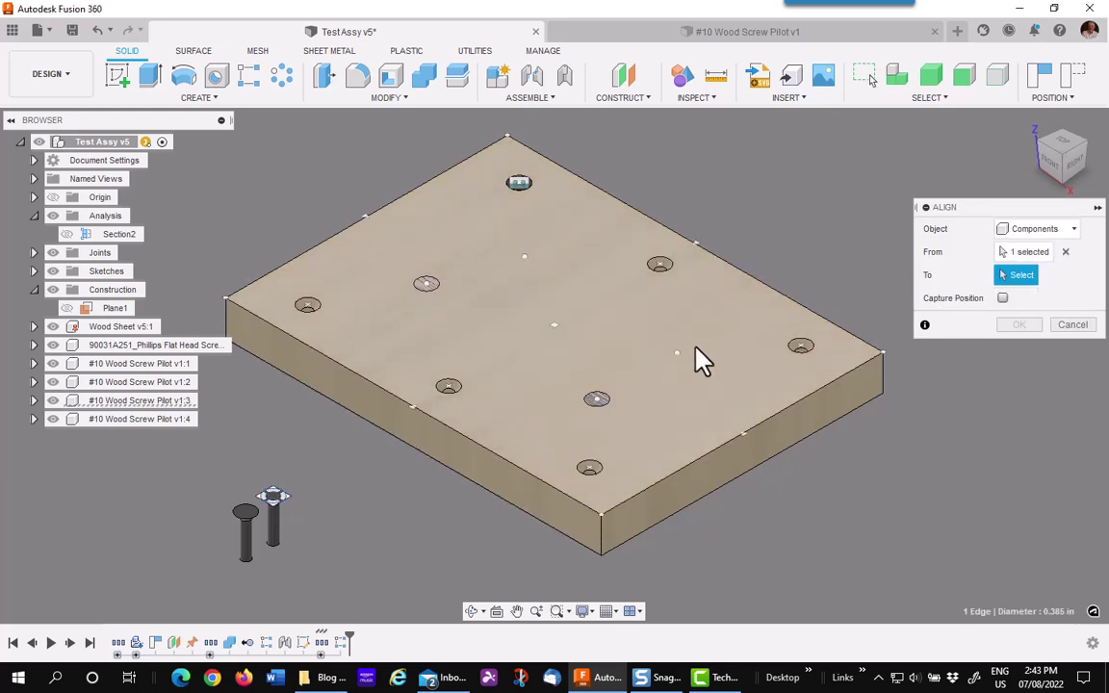
{"action": "left_click", "coordinate": [879, 361]}
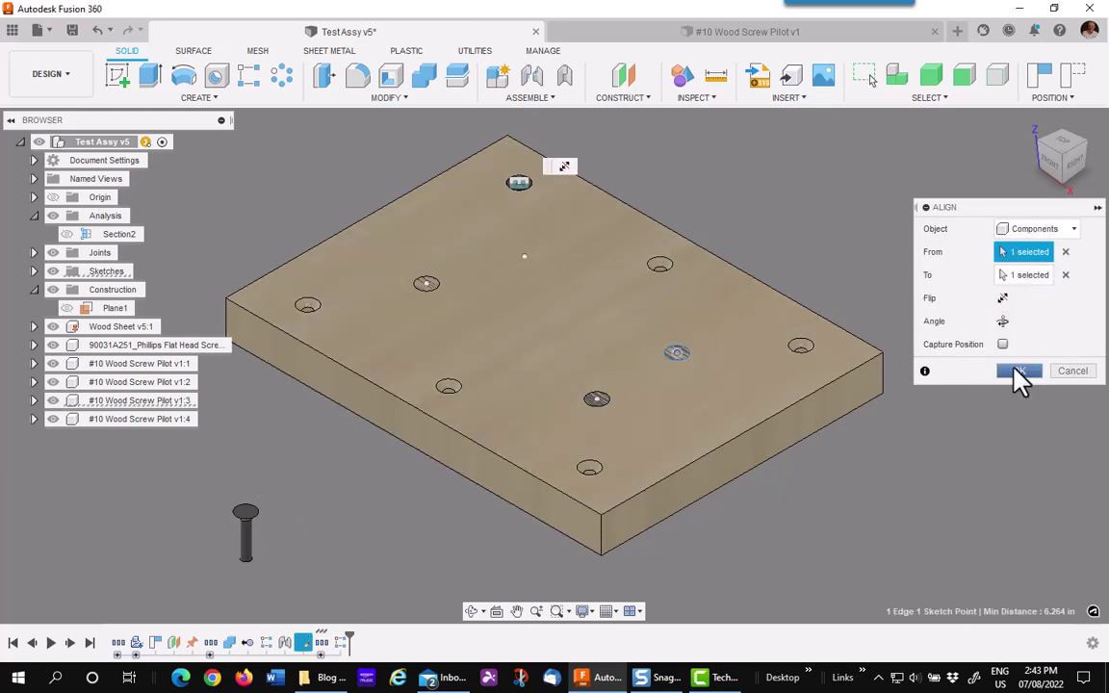
{"action": "left_click", "coordinate": [1015, 374]}
{"action": "right_click", "coordinate": [910, 525]}
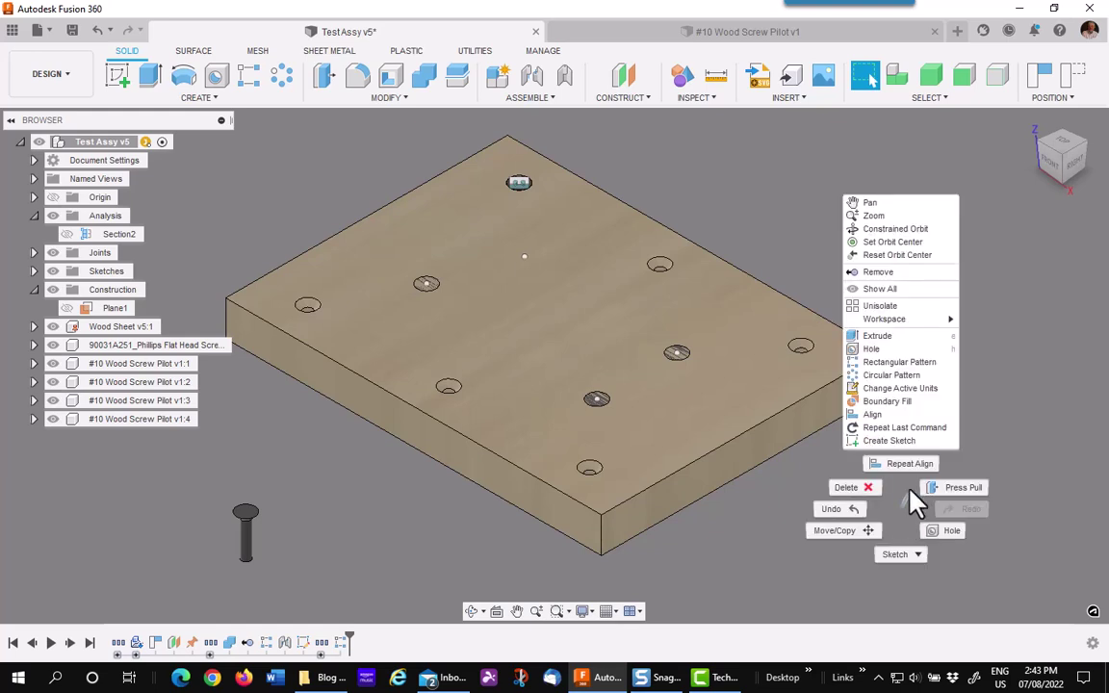
{"action": "left_click", "coordinate": [909, 462]}
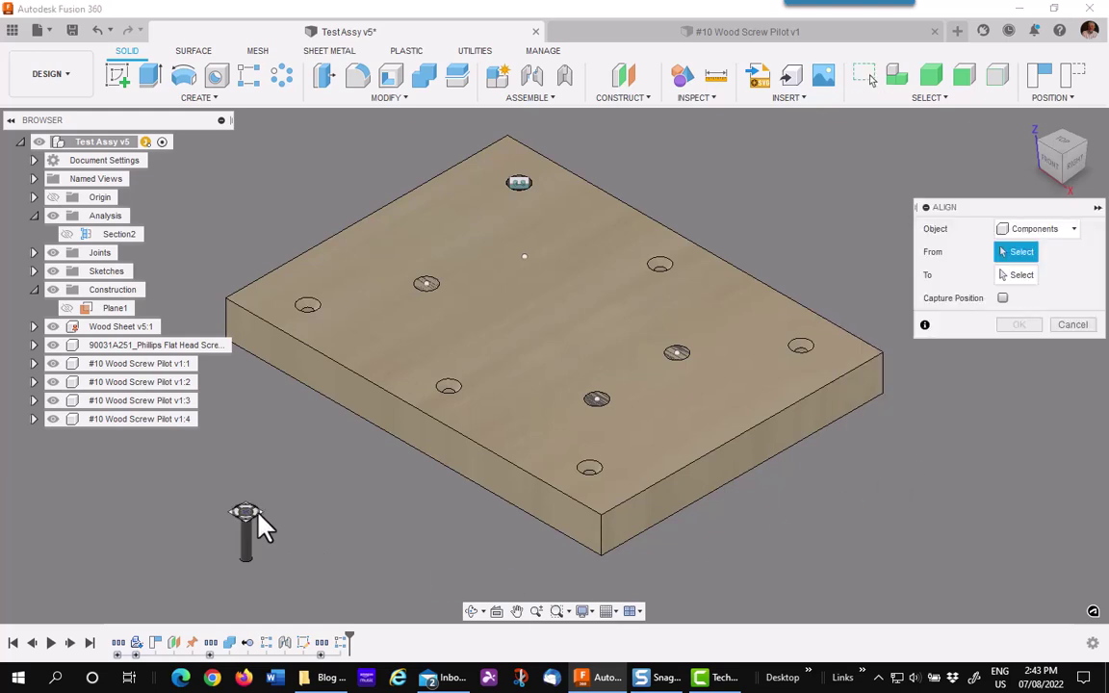
{"action": "left_click", "coordinate": [523, 261]}
{"action": "left_click", "coordinate": [524, 258]}
{"action": "left_click", "coordinate": [1021, 372]}
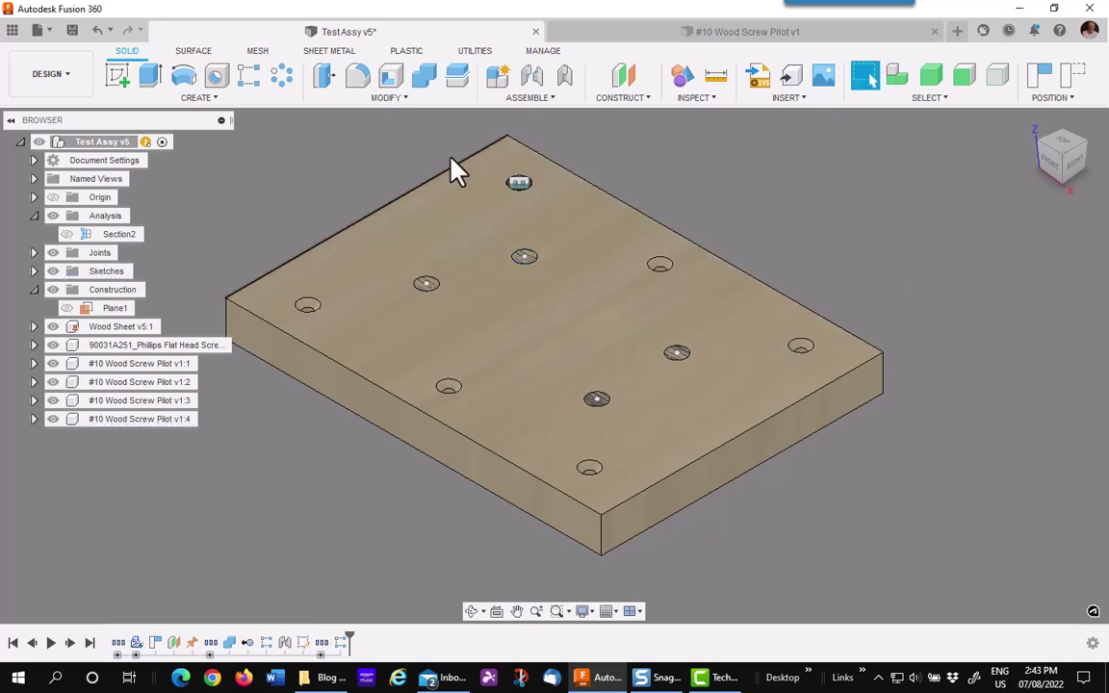
Capture the screws' positions and Combine-cut the screw pilot bodies from the wood board.
{"action": "left_click", "coordinate": [425, 85]}
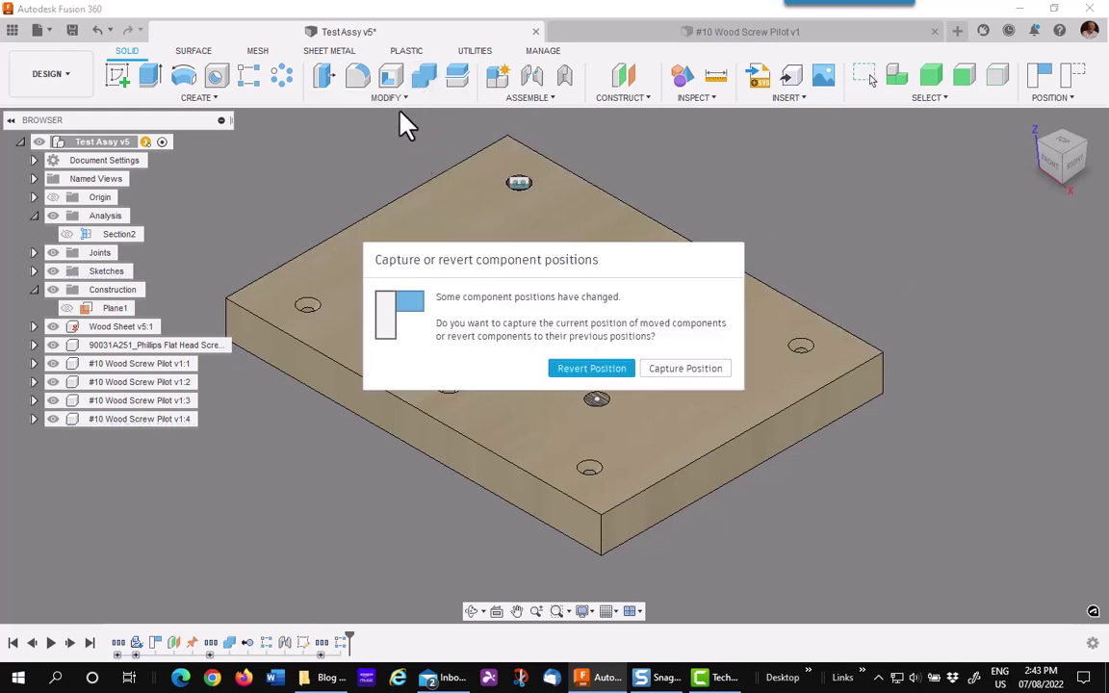
{"action": "left_click", "coordinate": [679, 373]}
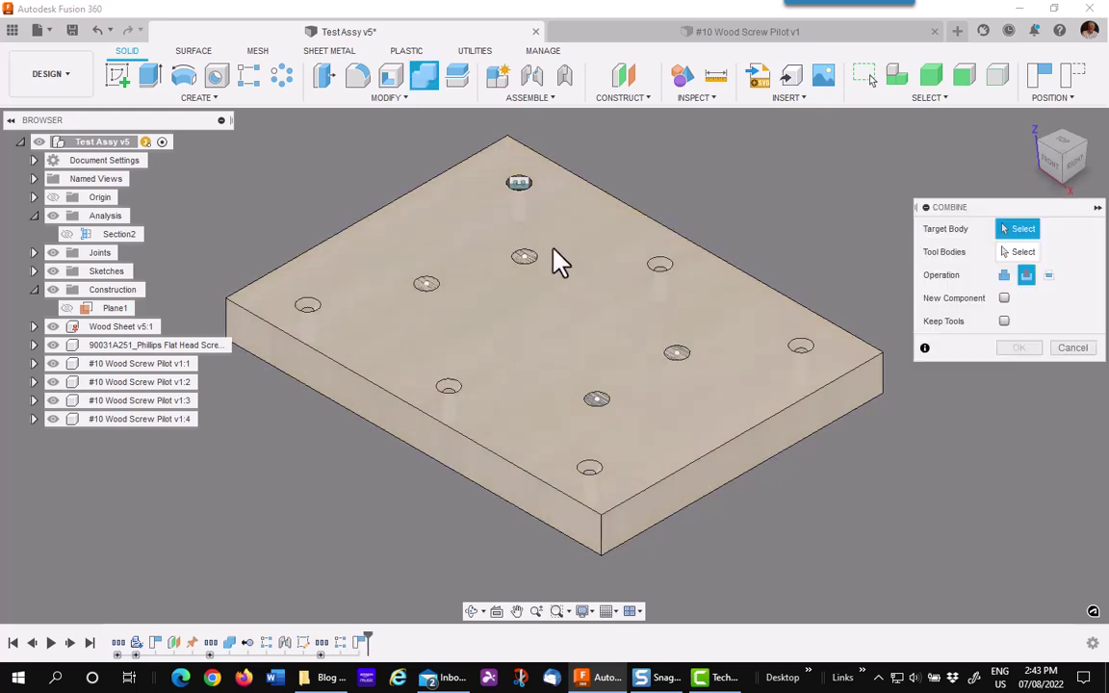
{"action": "left_click", "coordinate": [775, 317]}
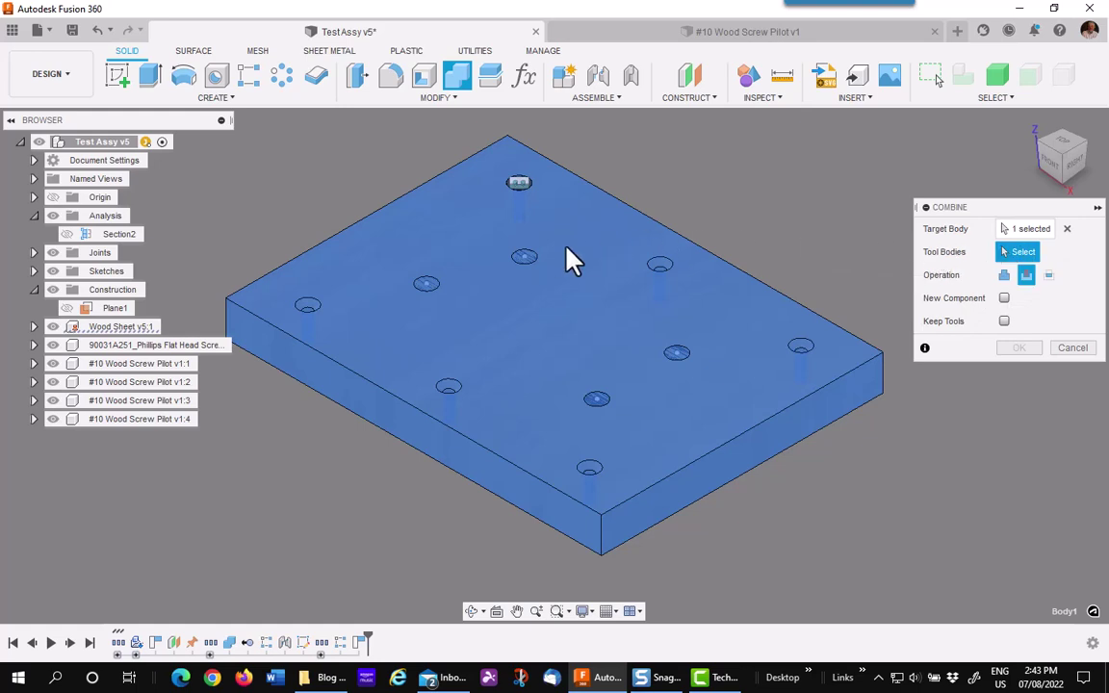
{"action": "left_click", "coordinate": [427, 289]}
{"action": "left_click", "coordinate": [602, 405]}
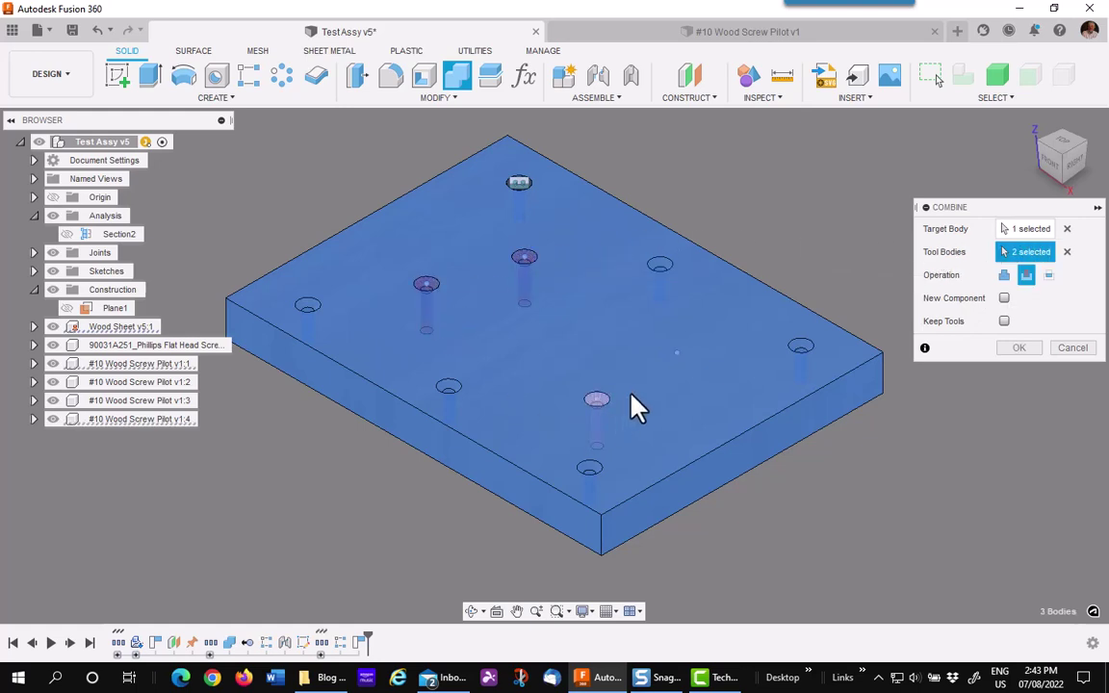
{"action": "left_click", "coordinate": [684, 359]}
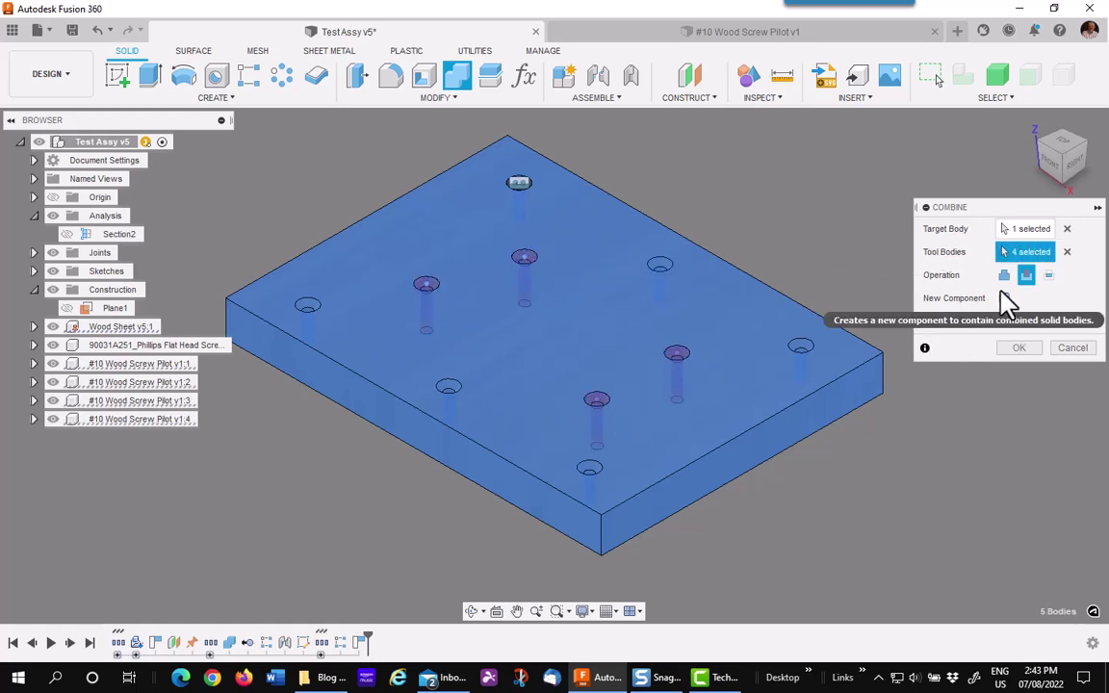
{"action": "left_click", "coordinate": [1018, 348]}
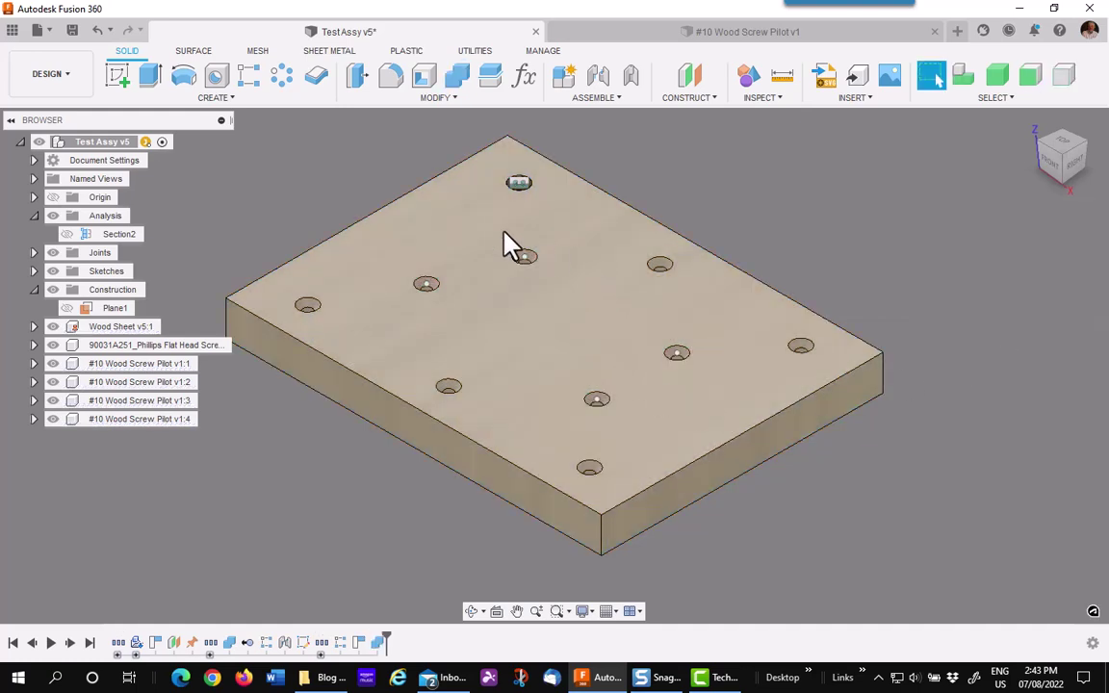
Toggle the construction plane's visibility and expand the Sketches folder in the browser.
{"action": "left_click", "coordinate": [67, 308]}
{"action": "left_click", "coordinate": [67, 308]}
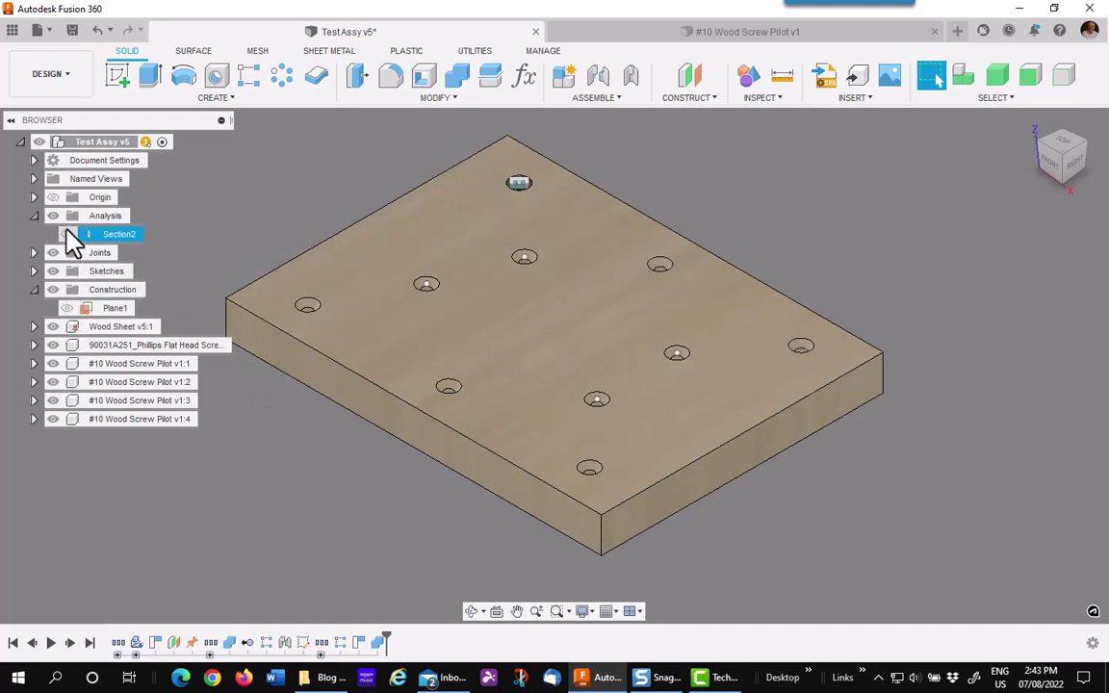
{"action": "left_click", "coordinate": [34, 271]}
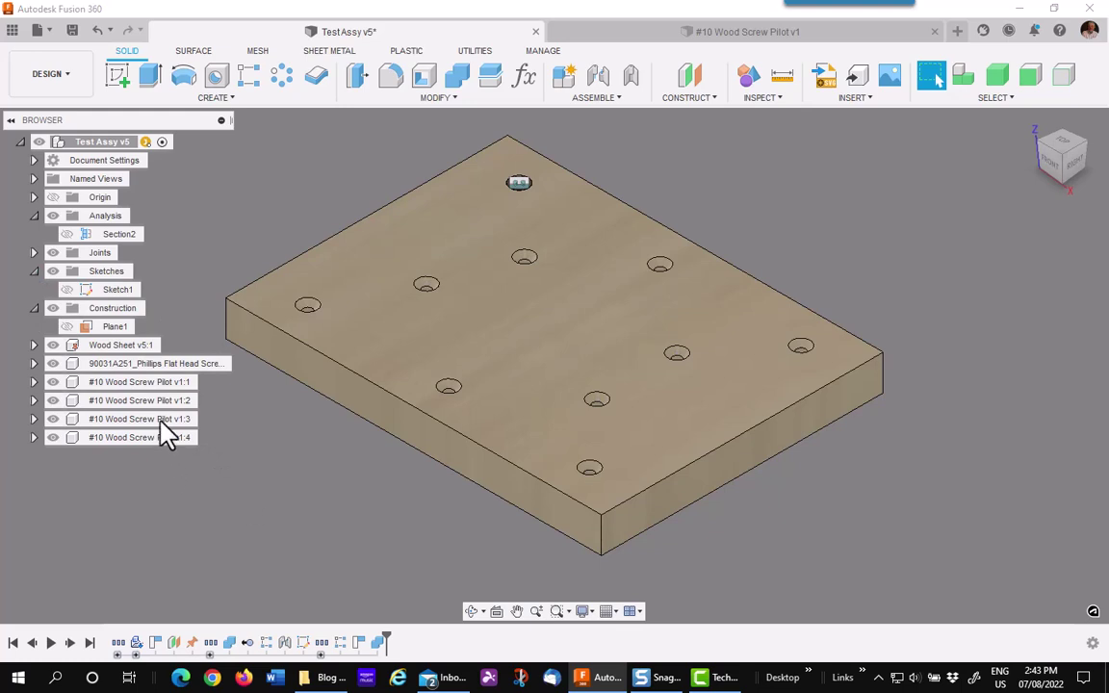
Remove the four #10 Wood Screw Pilot components from the assembly.
{"action": "left_click", "coordinate": [149, 383]}
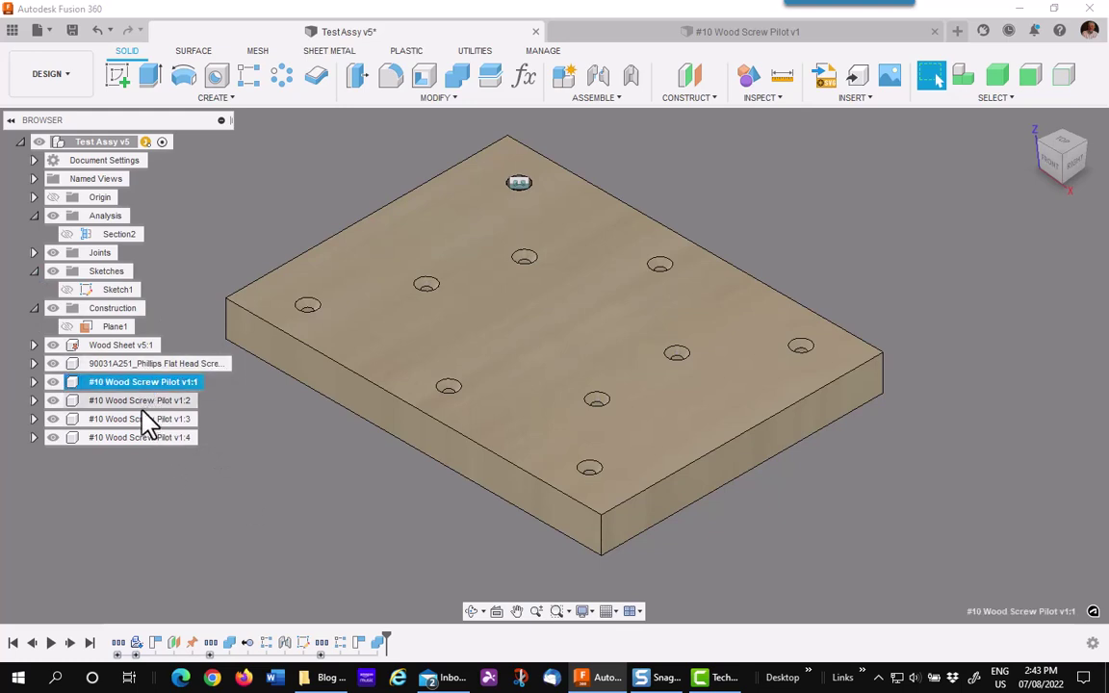
{"action": "left_click", "coordinate": [133, 441], "text": "shift"}
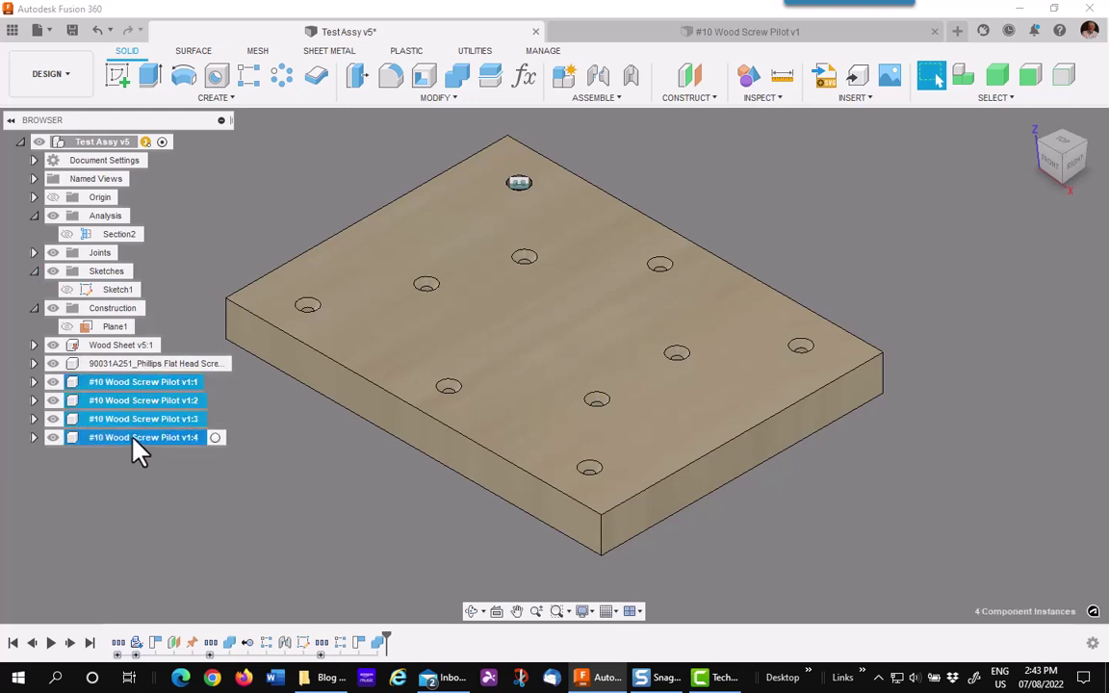
{"action": "right_click", "coordinate": [134, 441]}
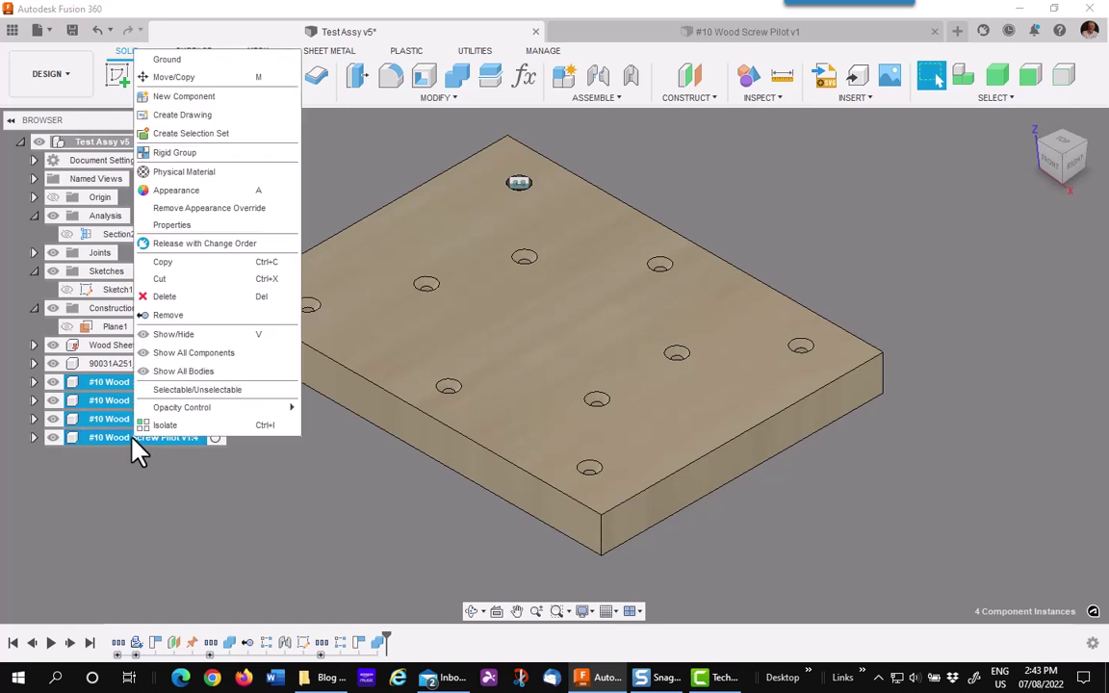
{"action": "left_click", "coordinate": [166, 317]}
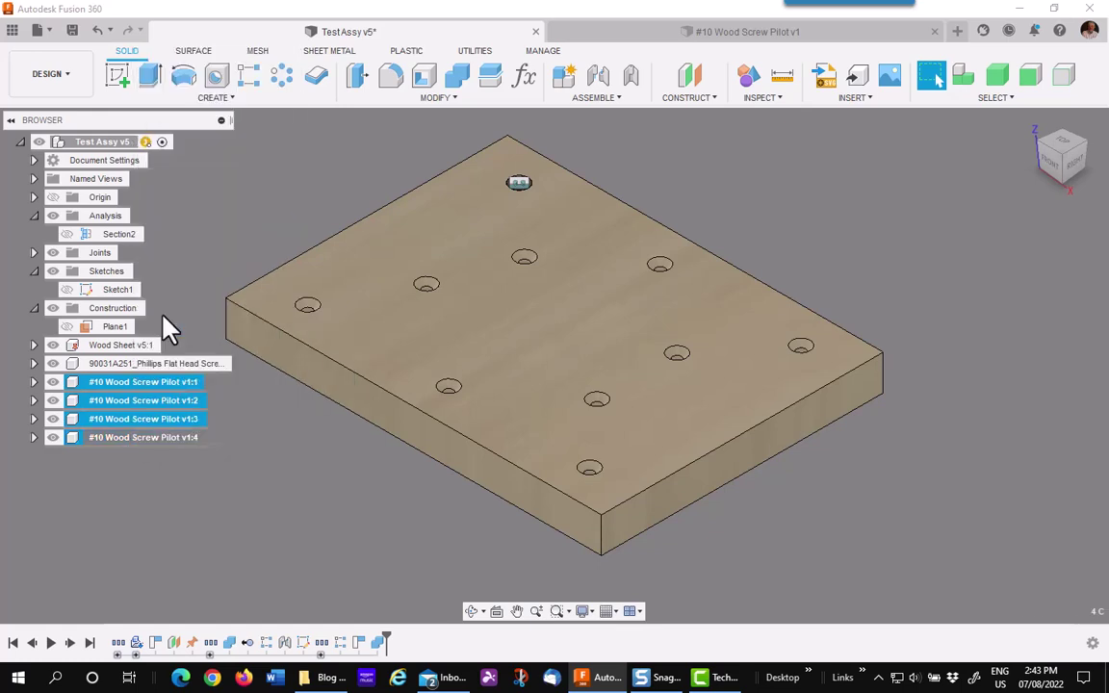